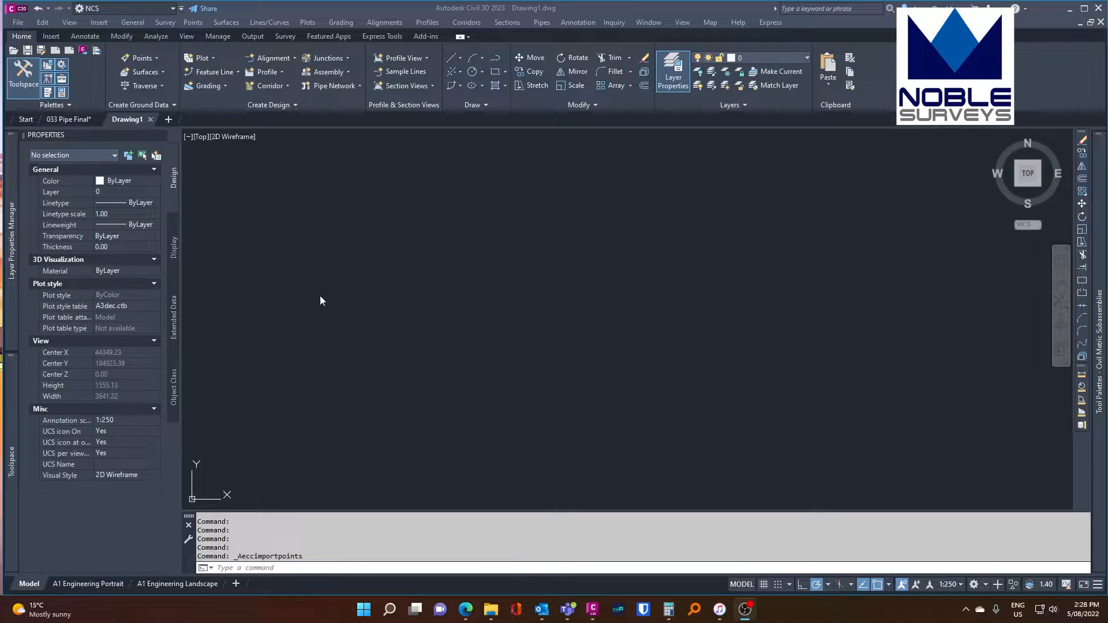
Start a point import and add the Desktop file 033 Pipe Welds - Numeric.csv as its source.
click(193, 23)
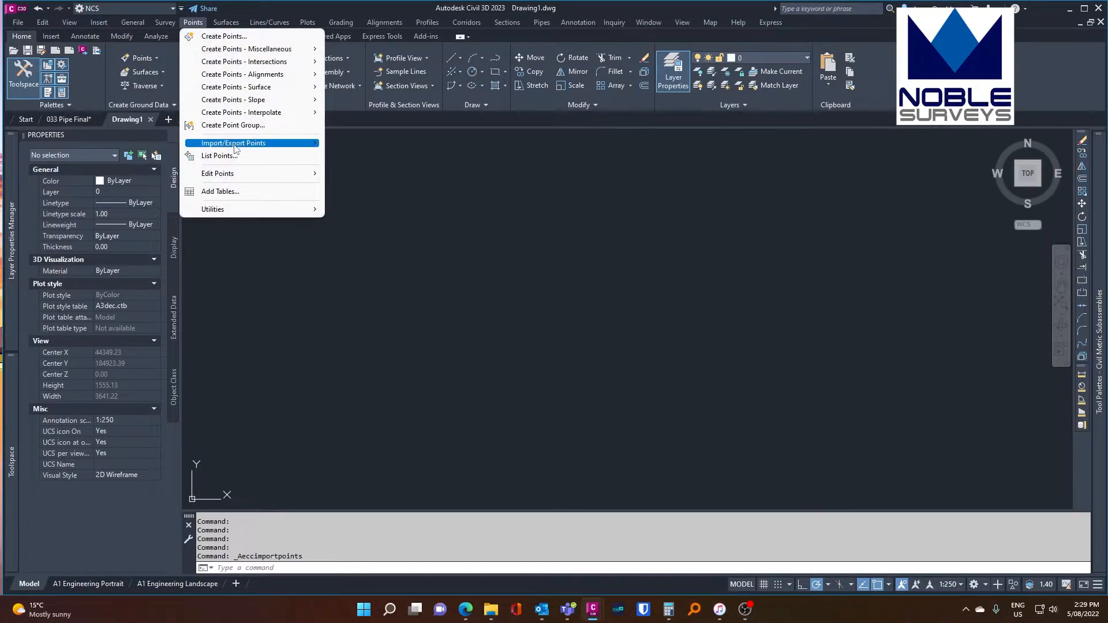
mouse_move(276, 145)
click(364, 144)
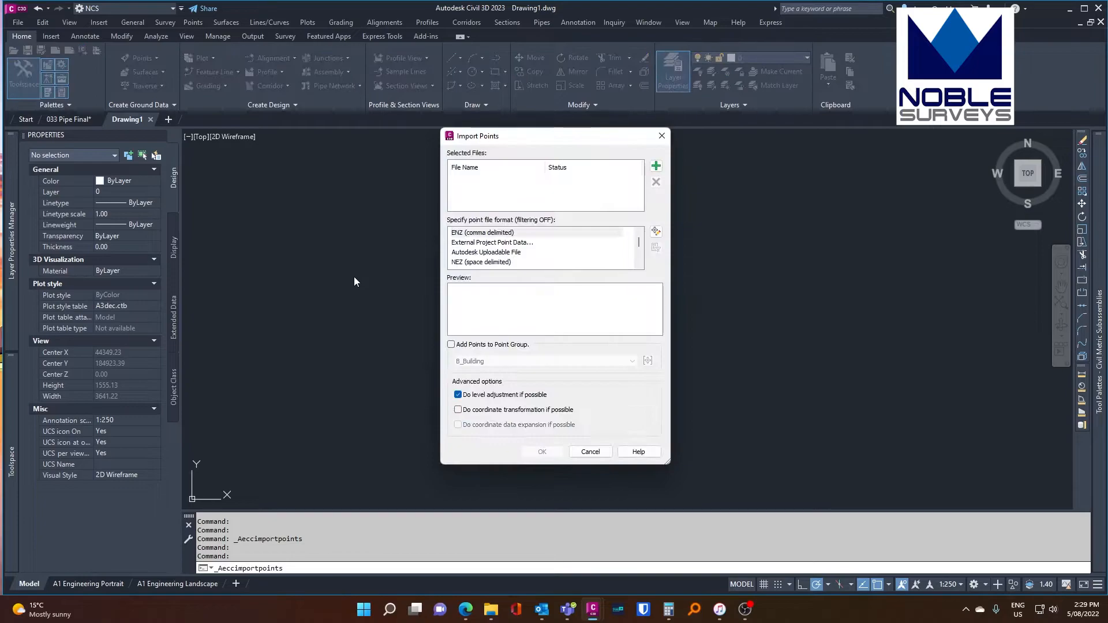
click(656, 166)
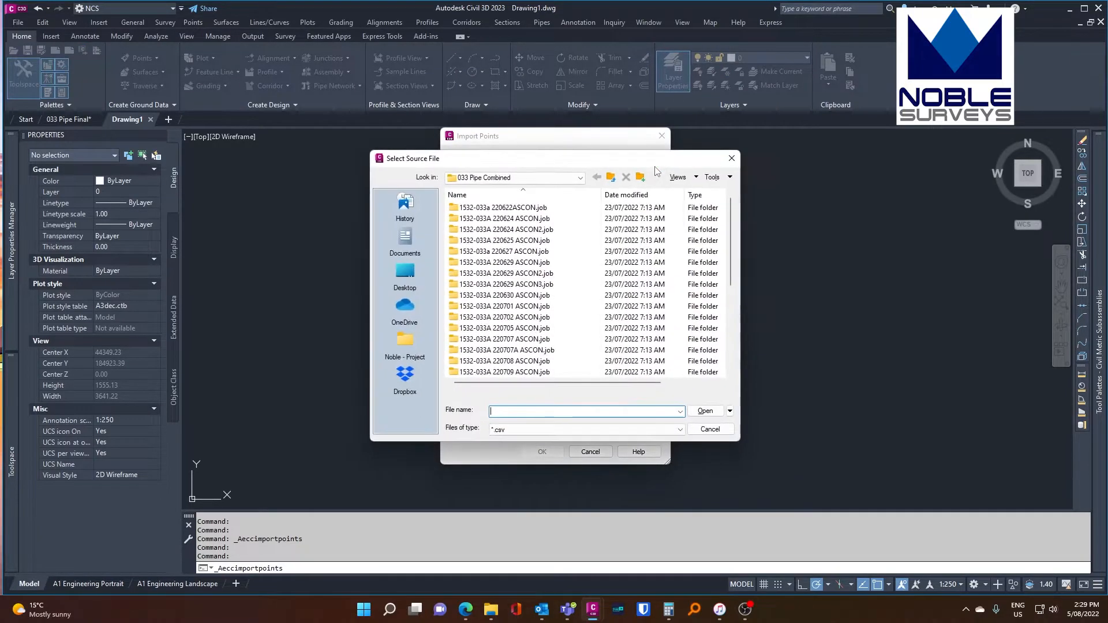
click(405, 275)
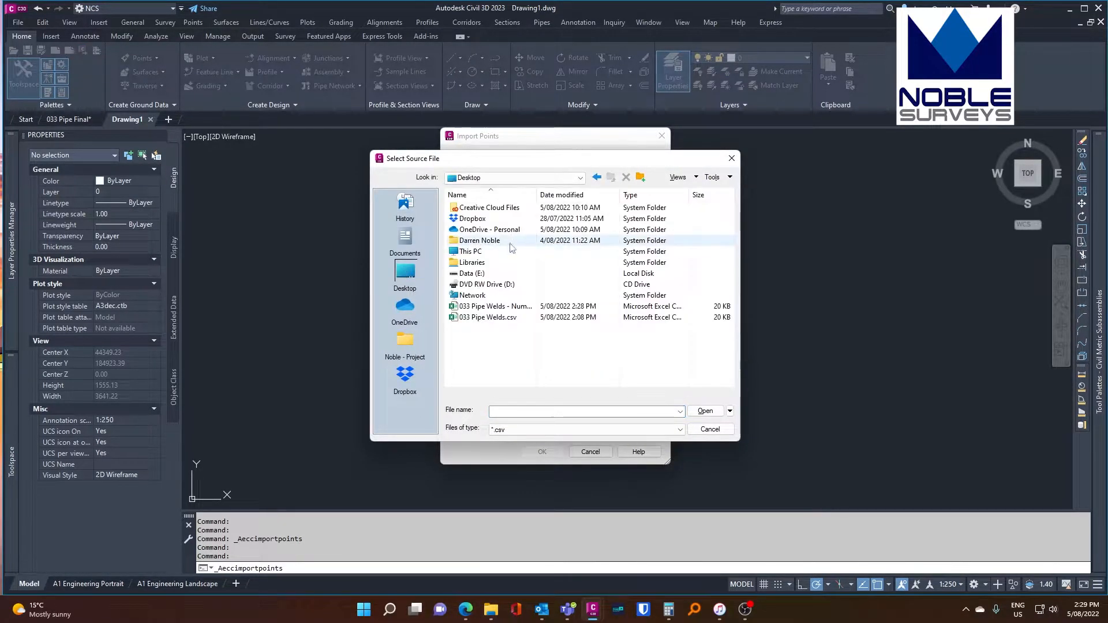
click(495, 307)
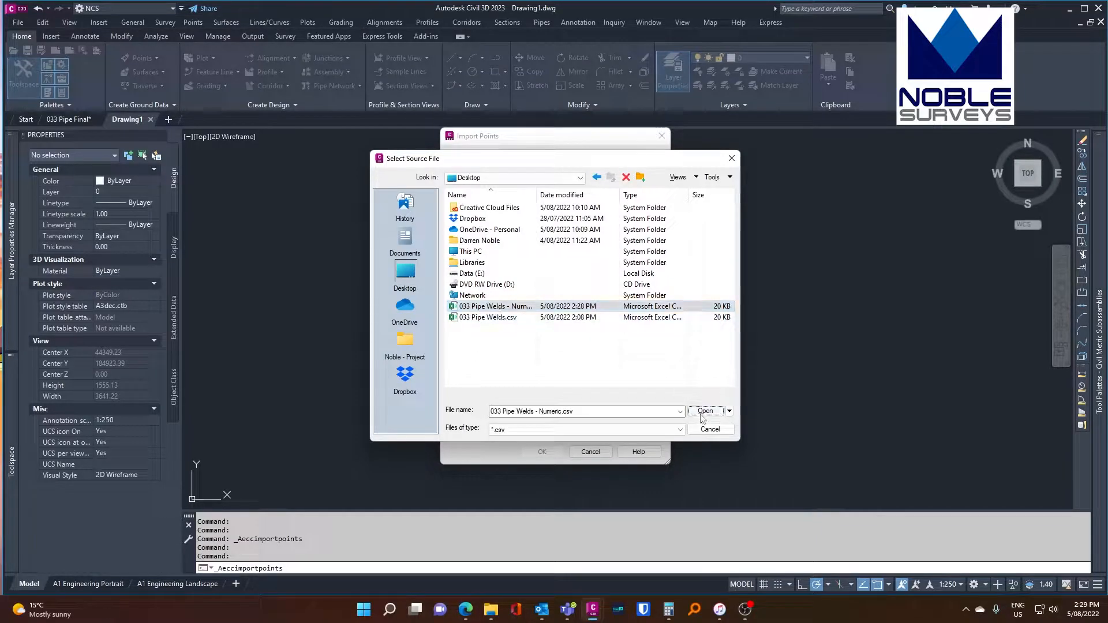
click(705, 411)
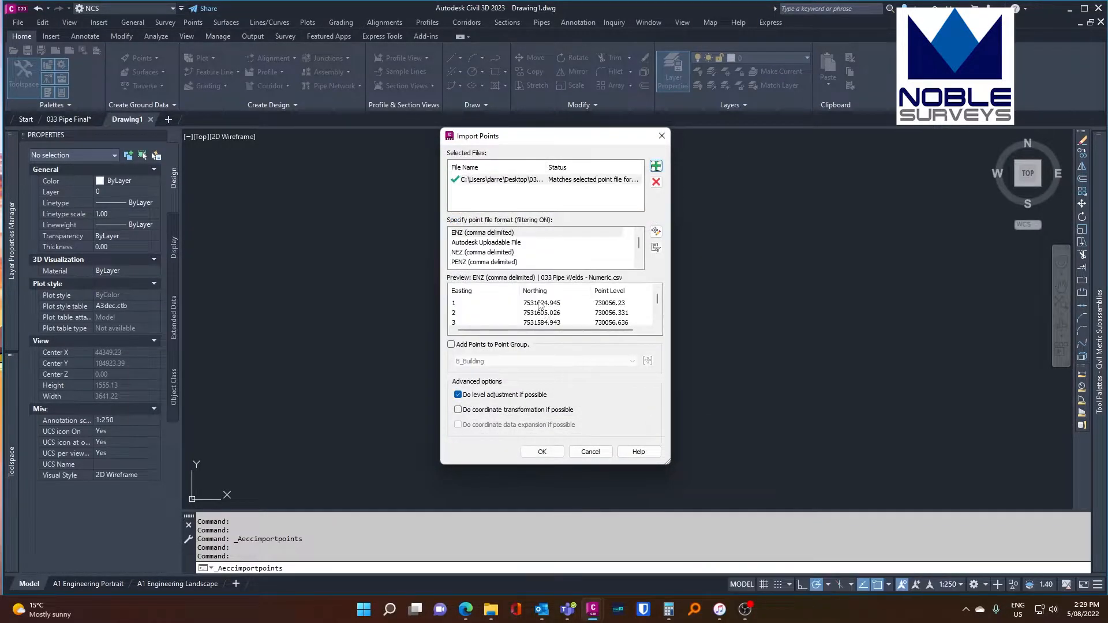
Set the point file format to PNEZD (comma delimited) and check the column preview.
scroll(508, 258, down, 2)
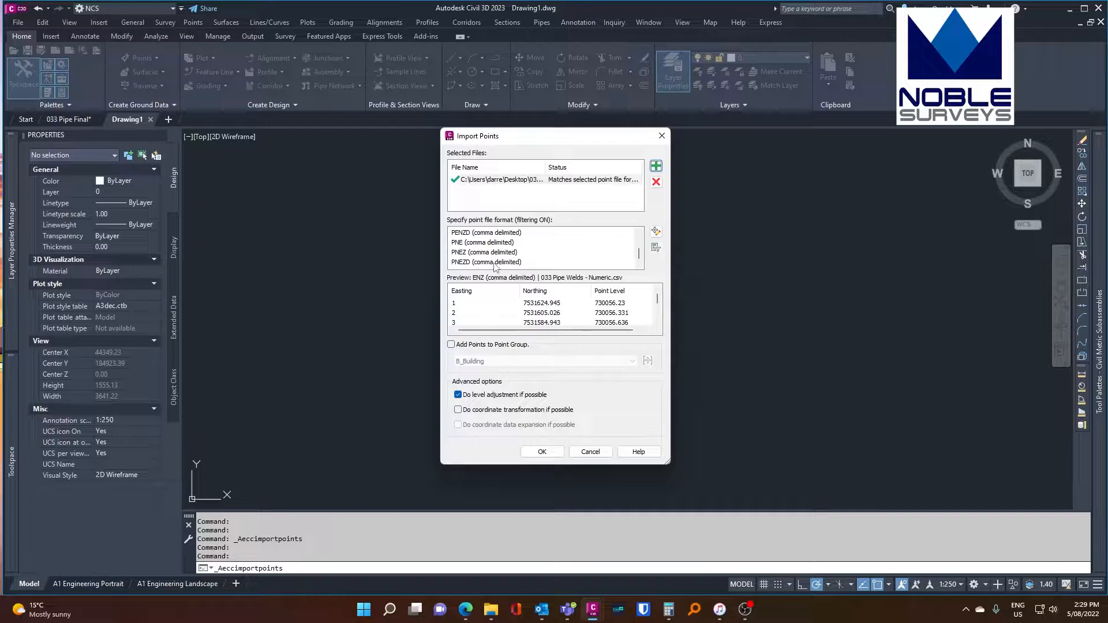
click(495, 263)
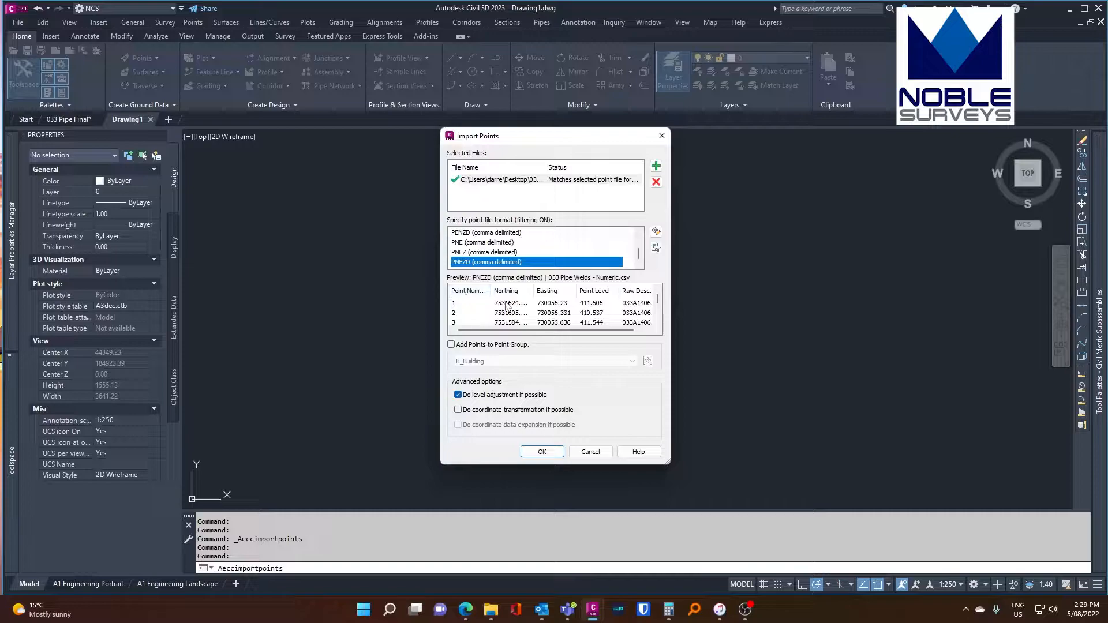
drag(573, 331, 582, 331)
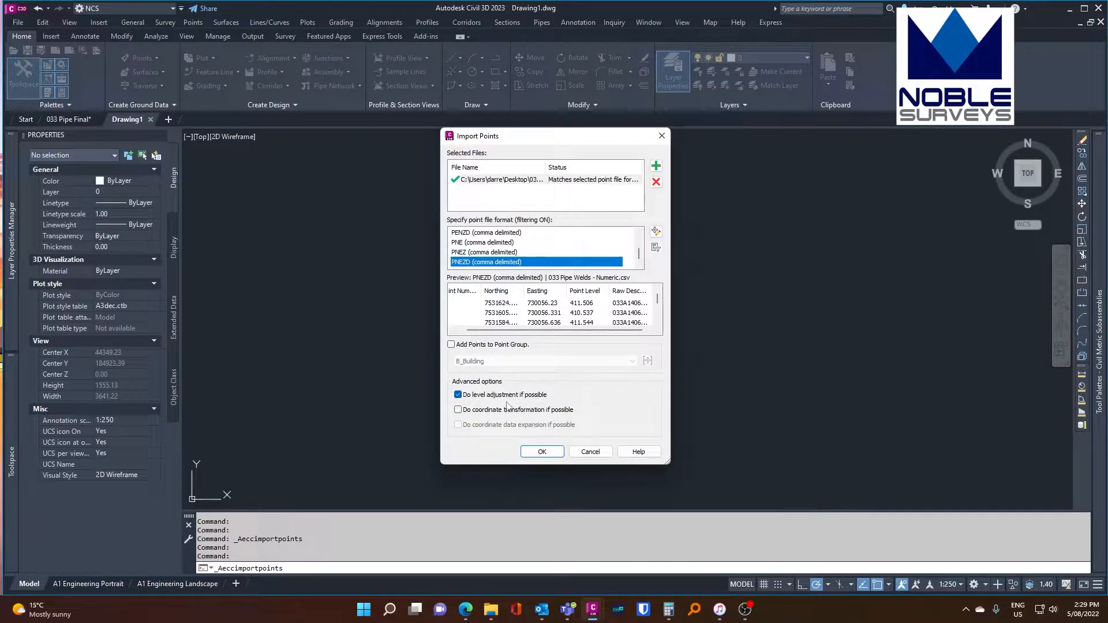
Have the imported points added to a new point group named Welds.
click(452, 345)
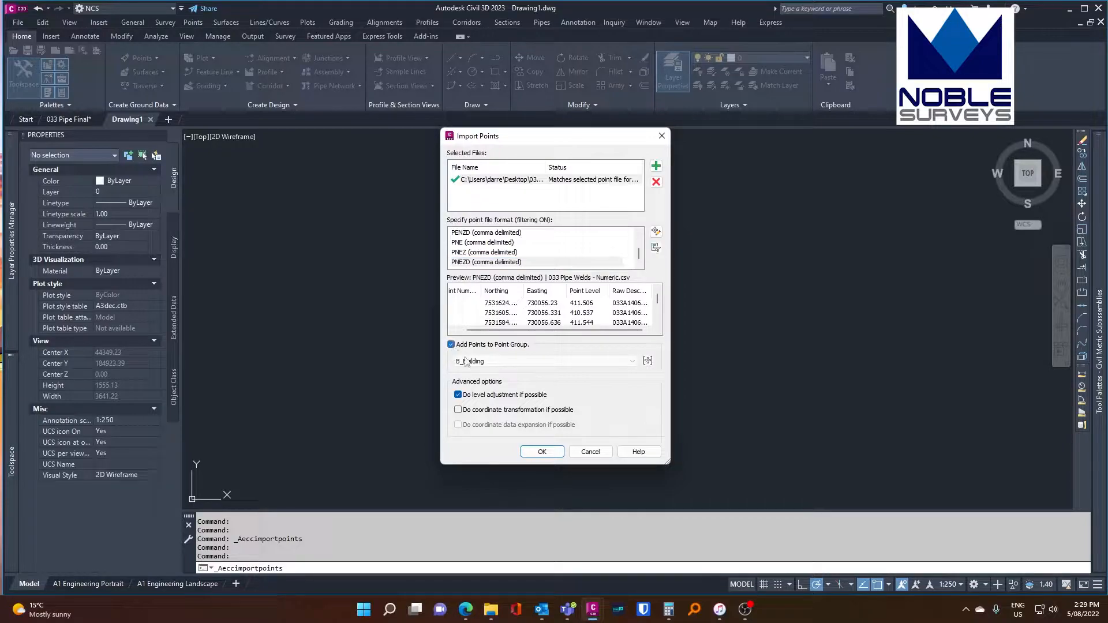
click(633, 361)
scroll(557, 398, down, 15)
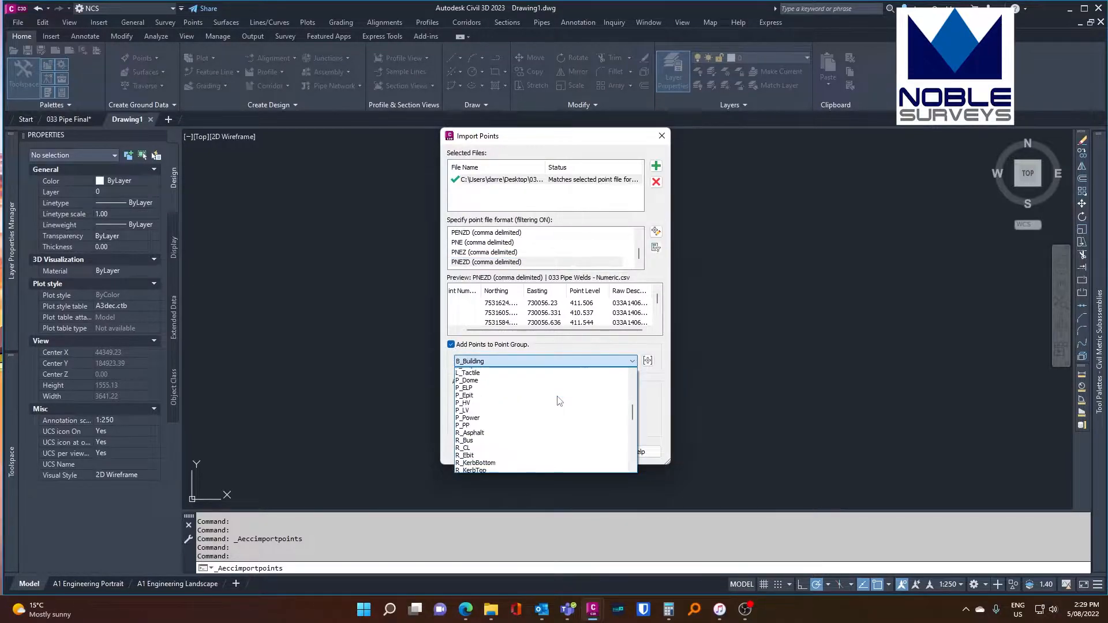
scroll(560, 401, down, 5)
click(653, 379)
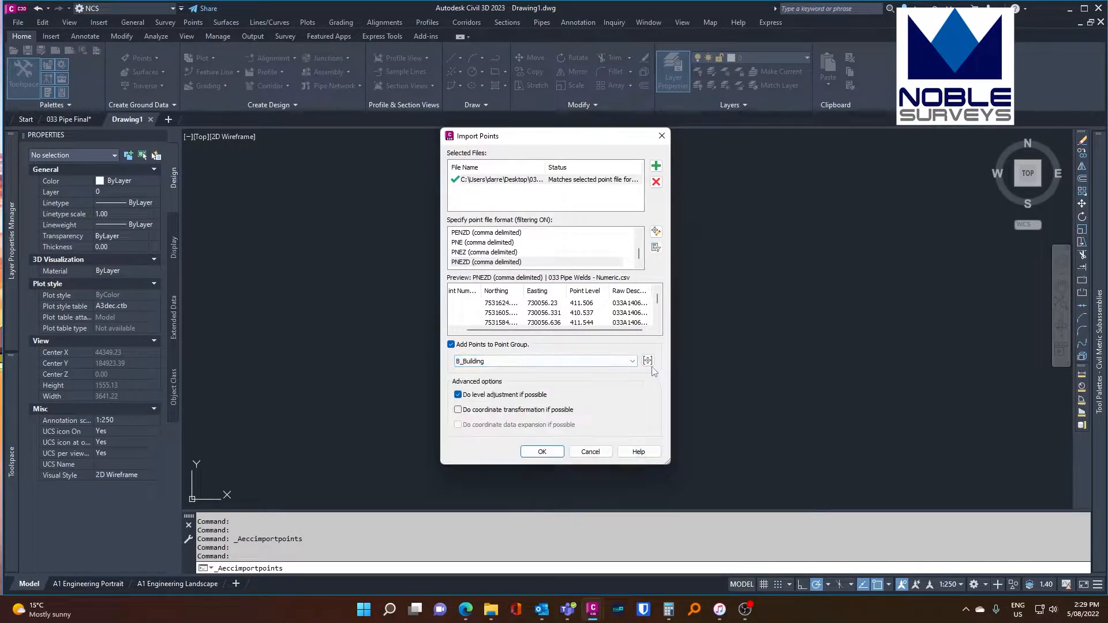
click(648, 362)
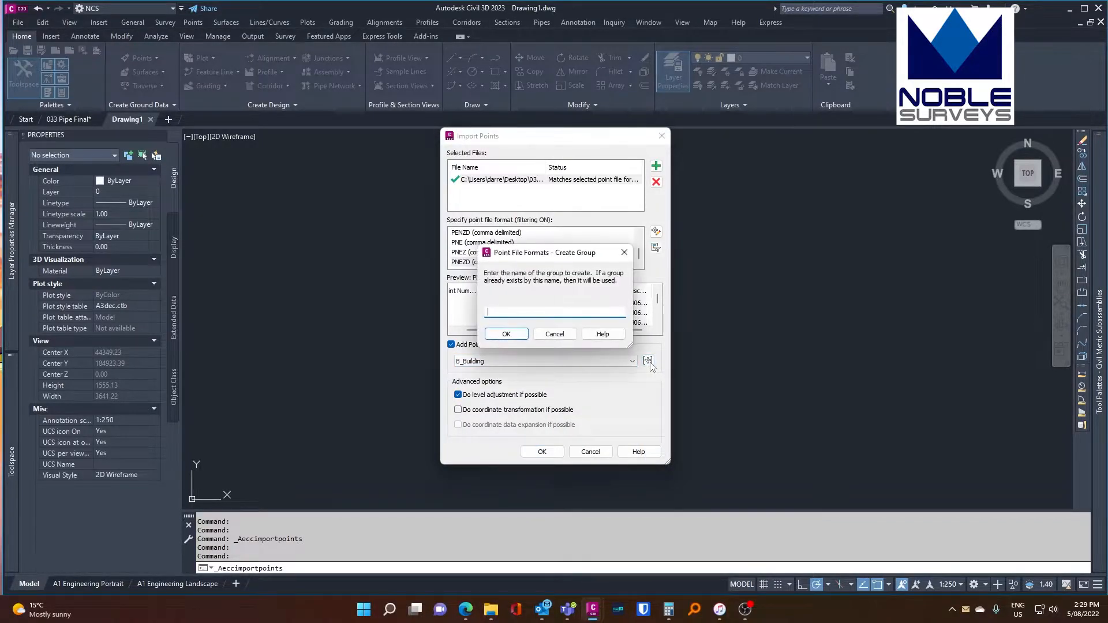
text(Welds)
click(516, 334)
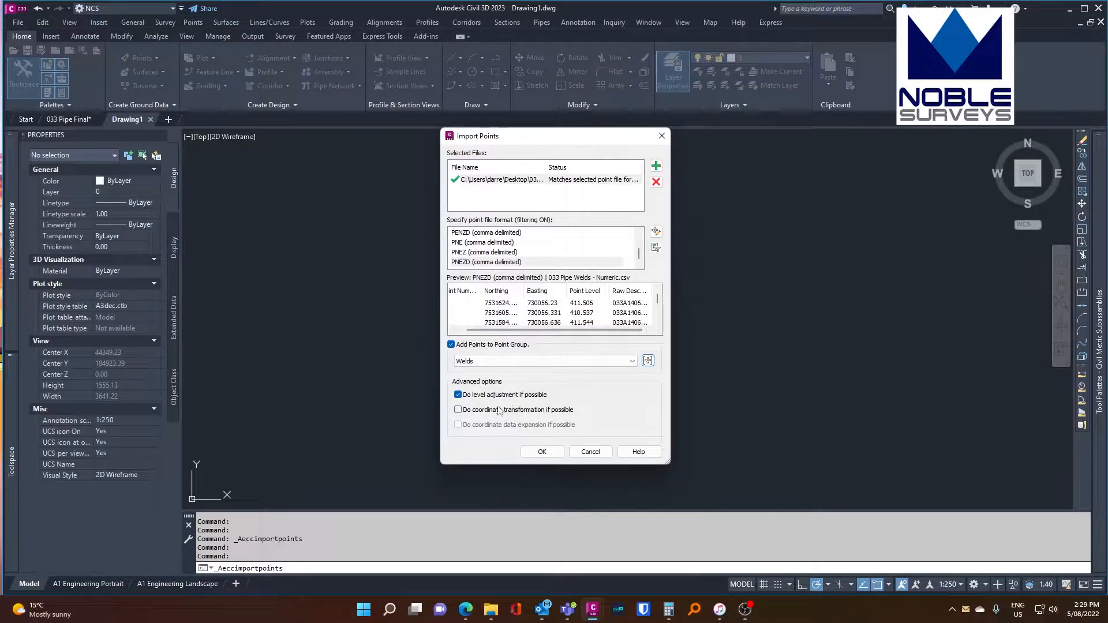
Turn off level adjustment and run the import of the weld points.
click(458, 395)
click(540, 453)
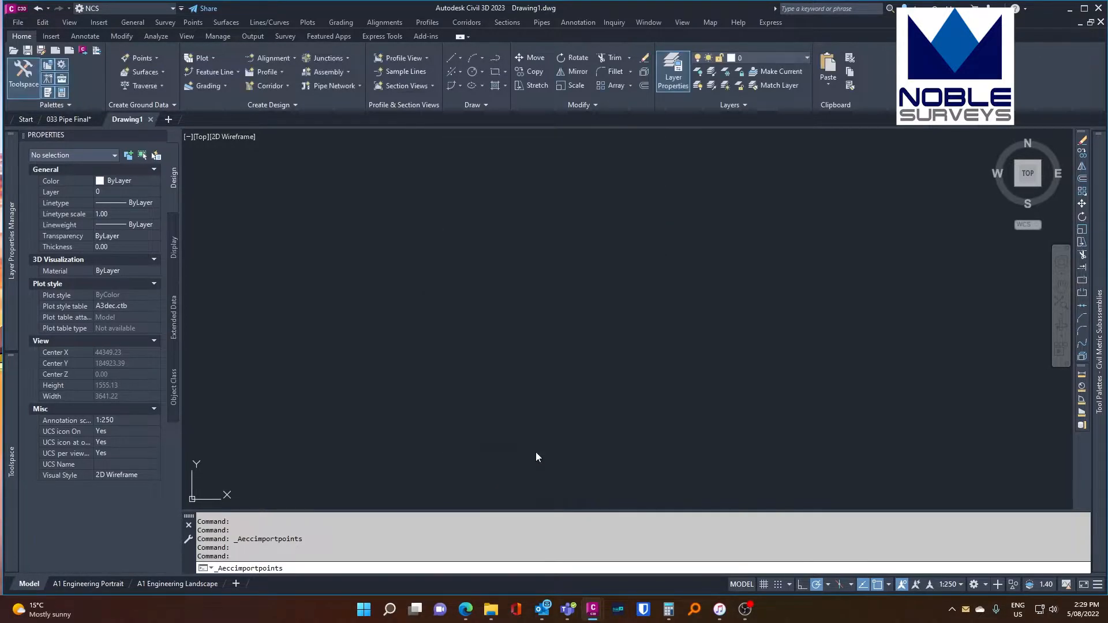
click(1061, 305)
click(982, 302)
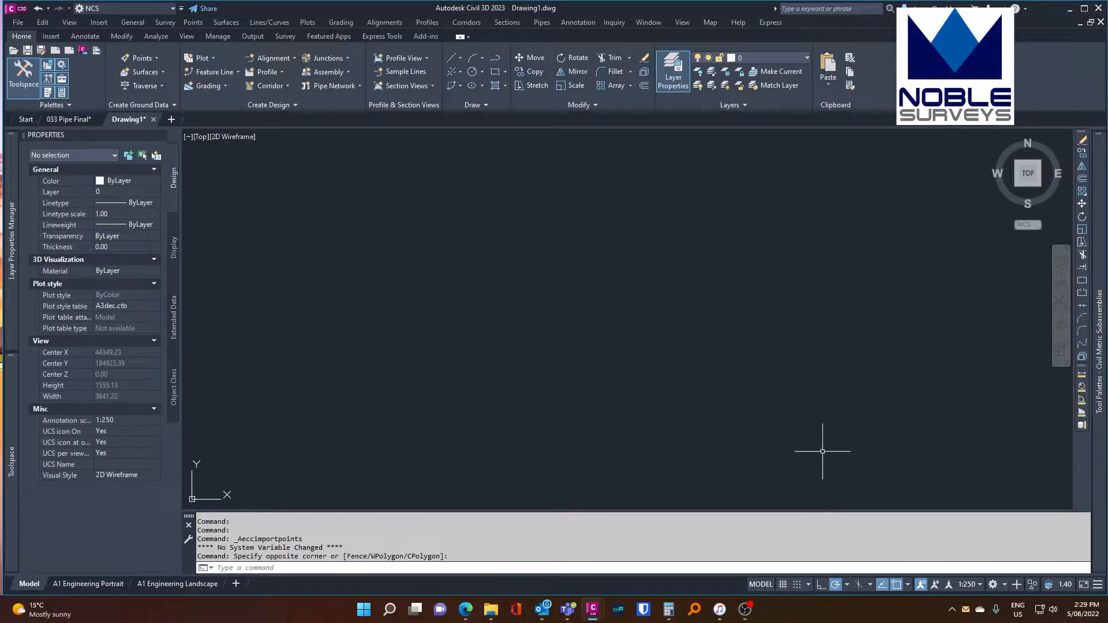
Set the drawing's annotation scale to 1:1000.
click(973, 590)
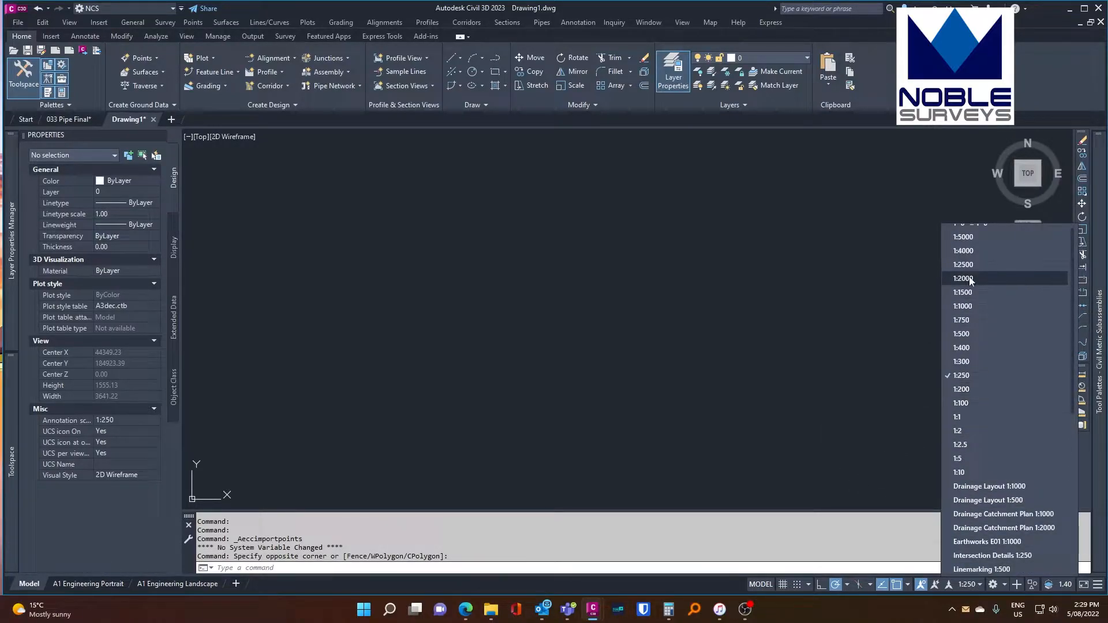
scroll(964, 280, up, 1)
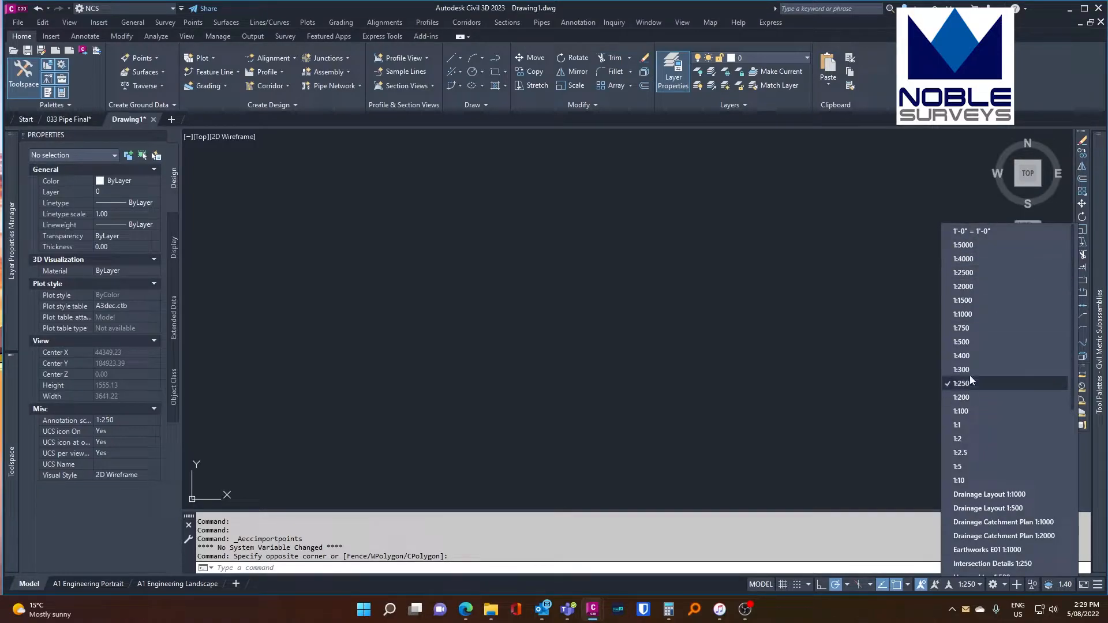
click(962, 314)
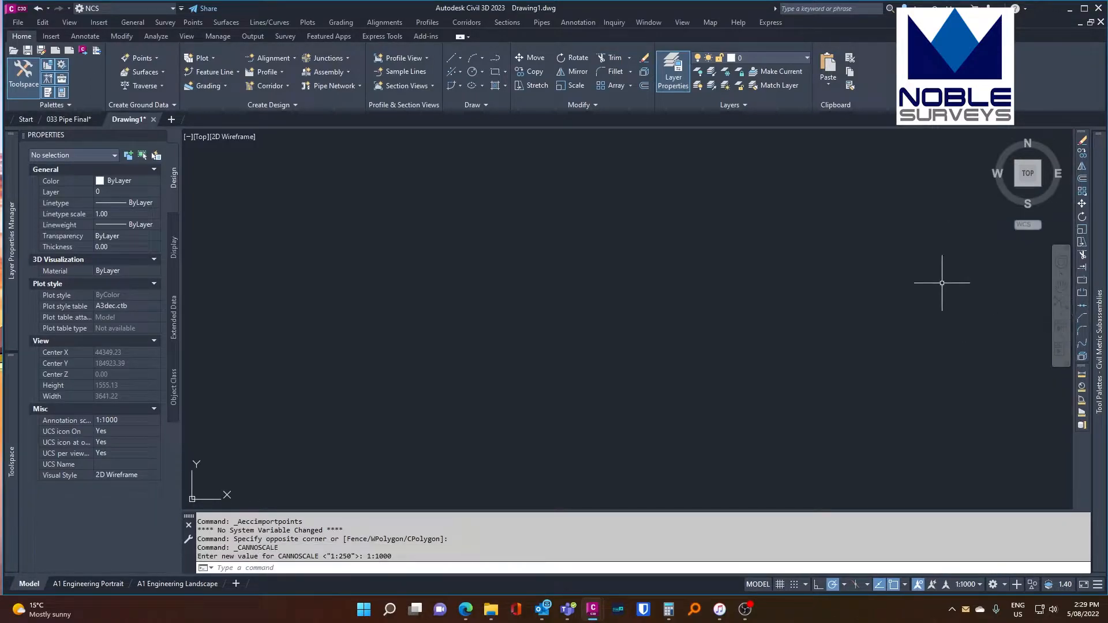
Examine the full extents of the imported weld points and their number, level and description labels up close.
click(69, 21)
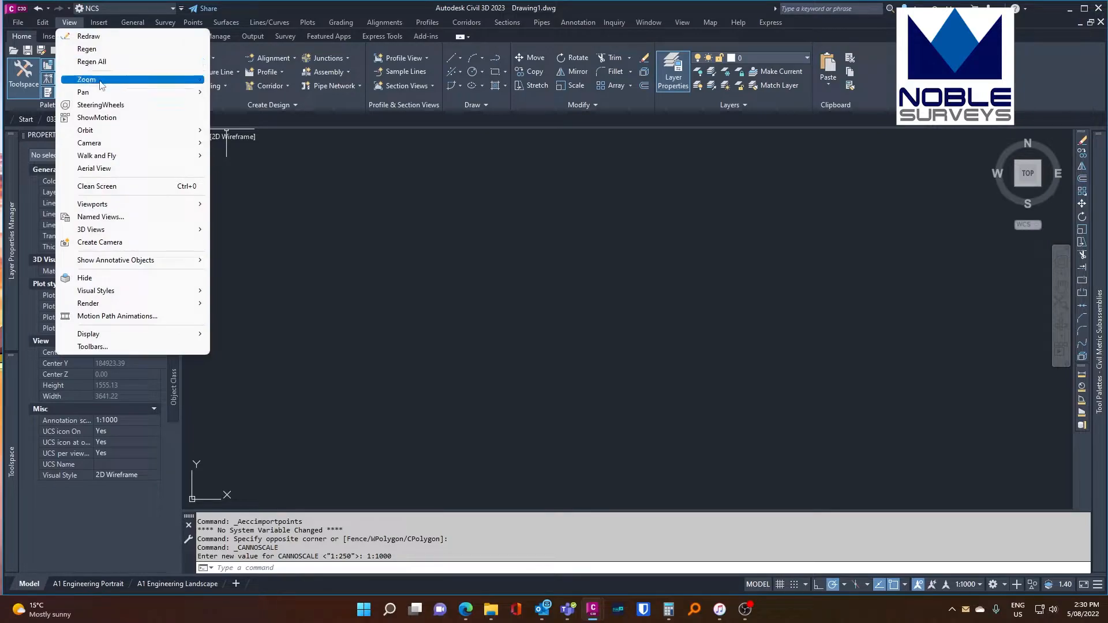
mouse_move(139, 79)
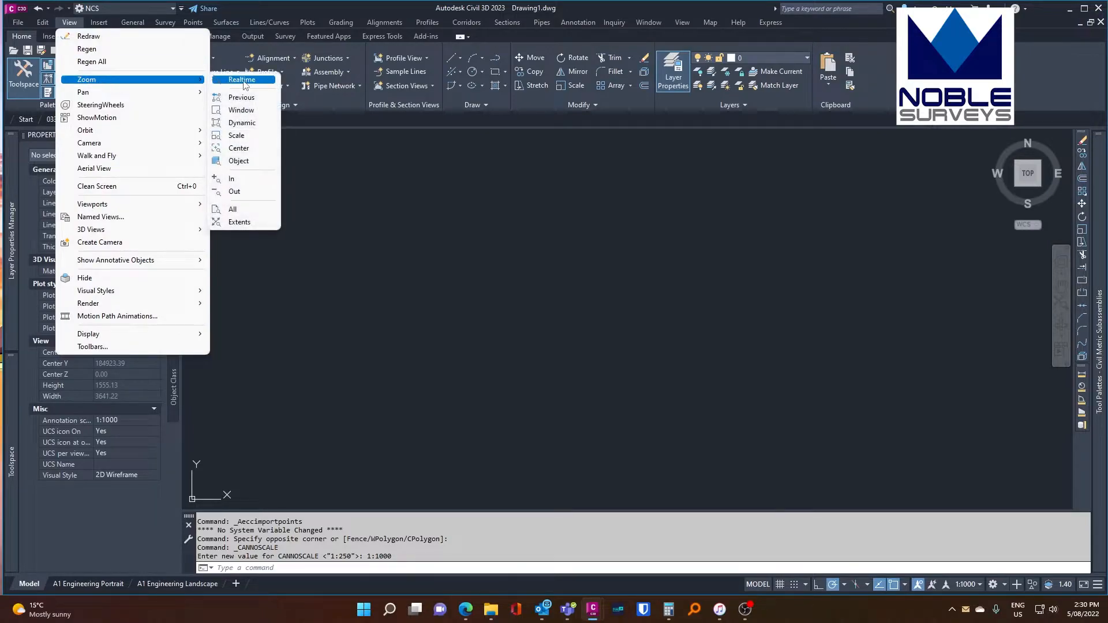
click(240, 222)
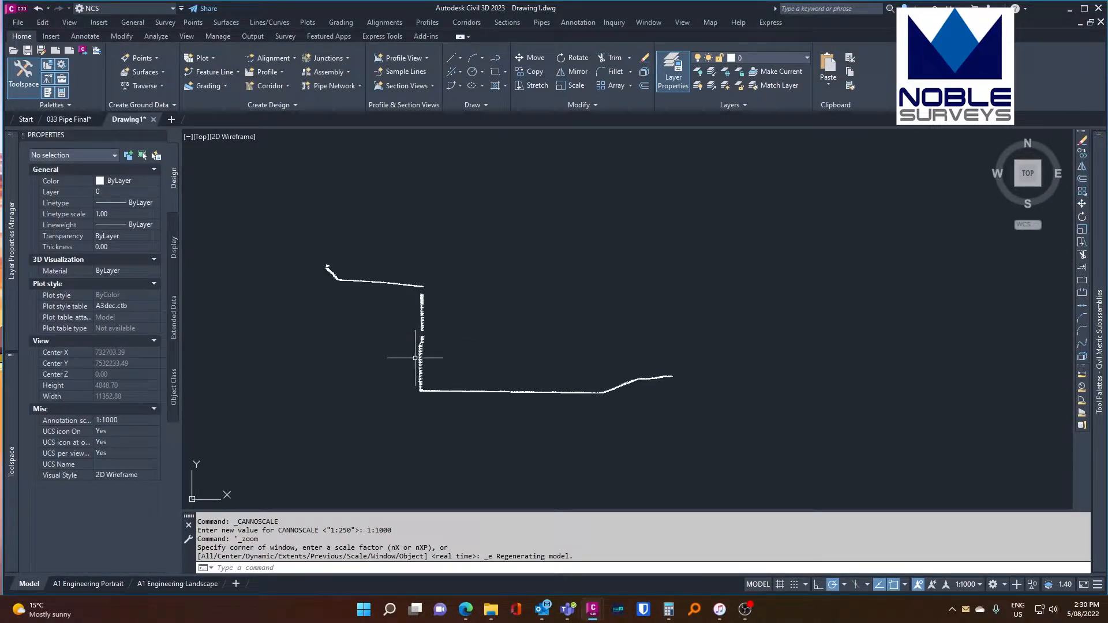
scroll(400, 388, up, 2)
scroll(475, 388, up, 15)
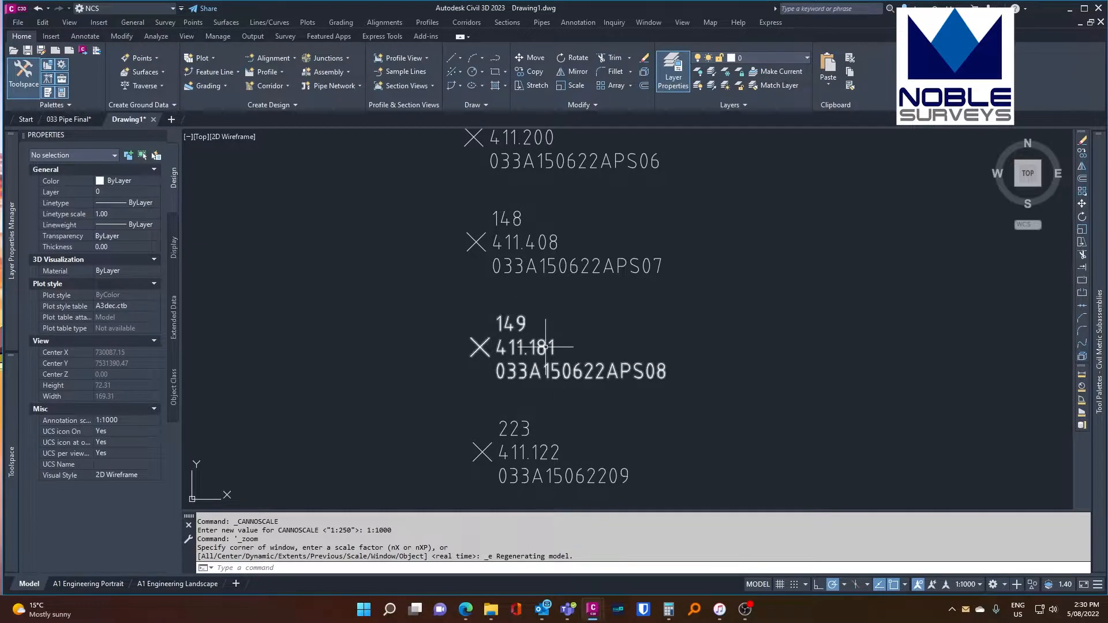
scroll(453, 399, down, 4)
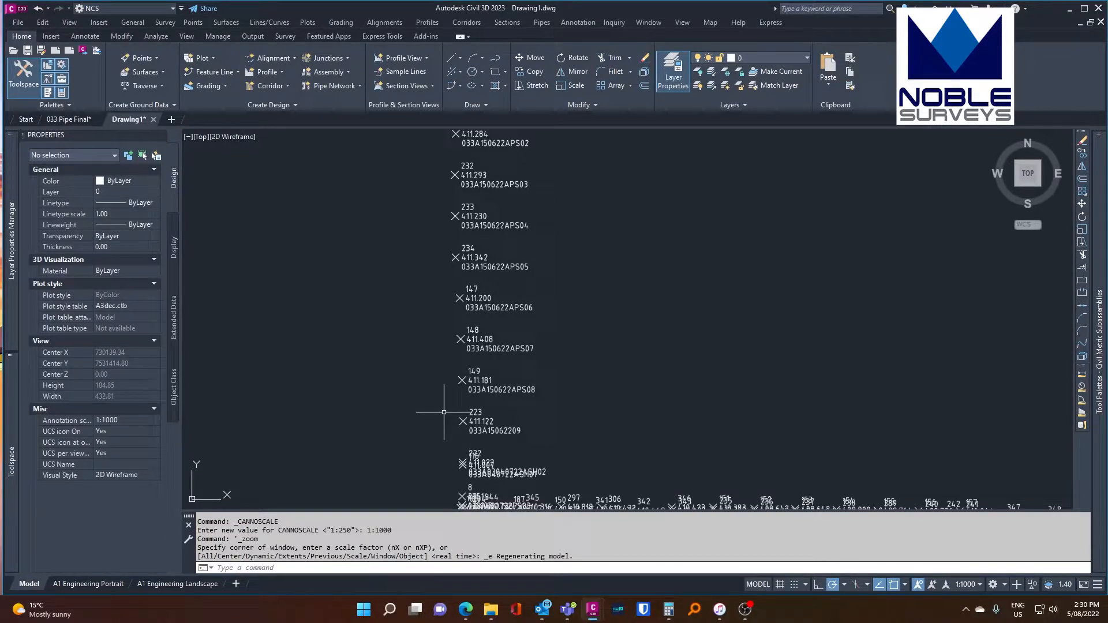
scroll(444, 412, down, 8)
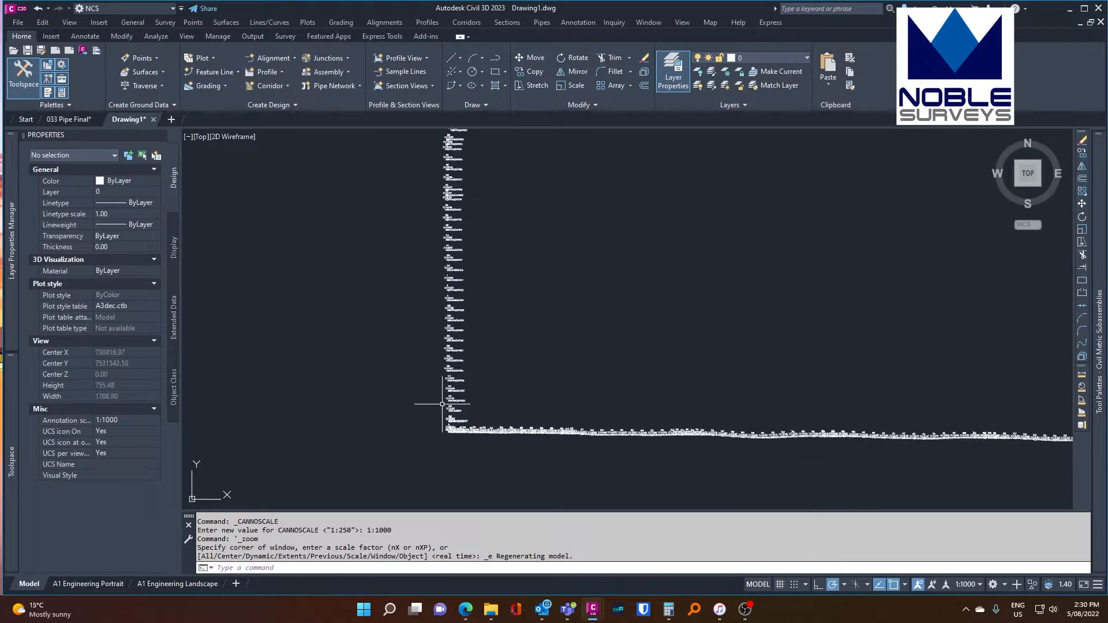
scroll(509, 369, down, 4)
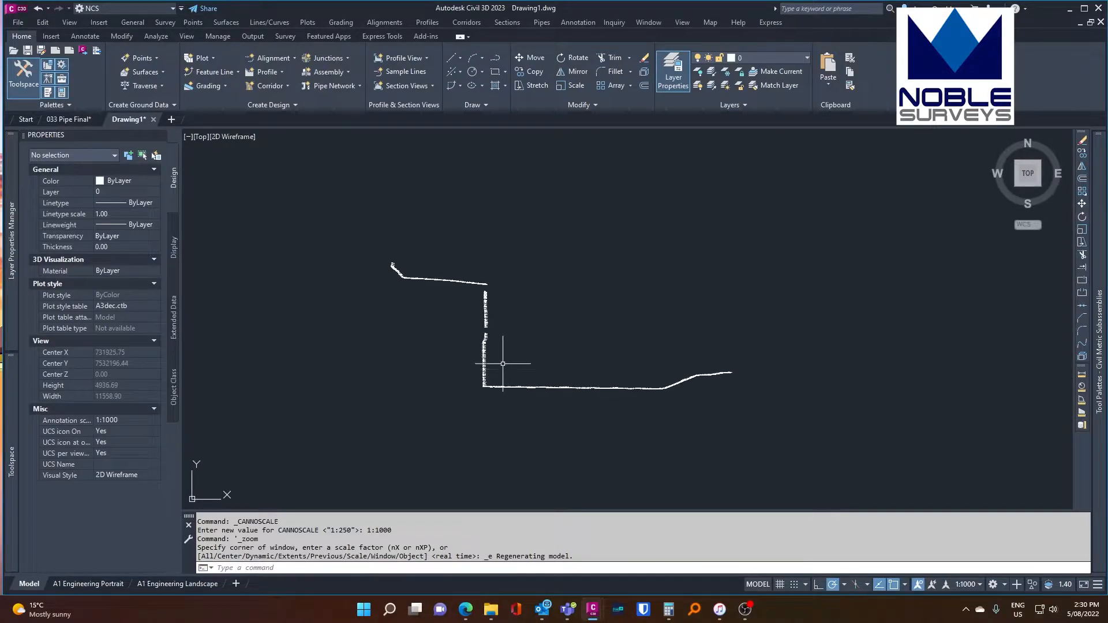
mouse_move(368, 245)
mouse_down()
mouse_move(613, 376)
mouse_move(527, 421)
mouse_move(524, 434)
mouse_up()
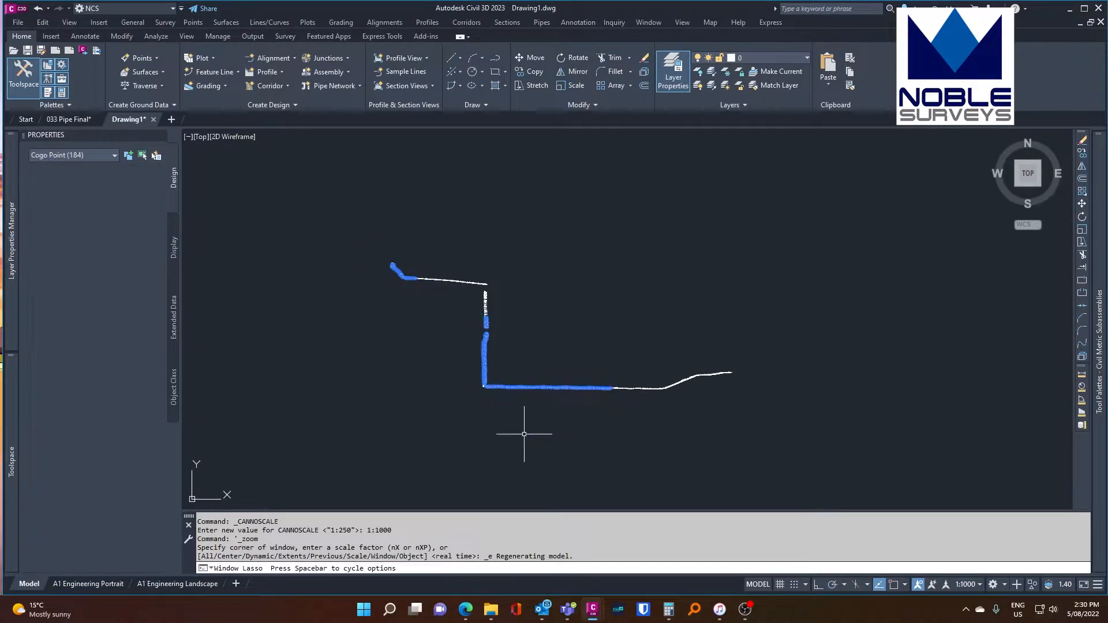
key(Escape)
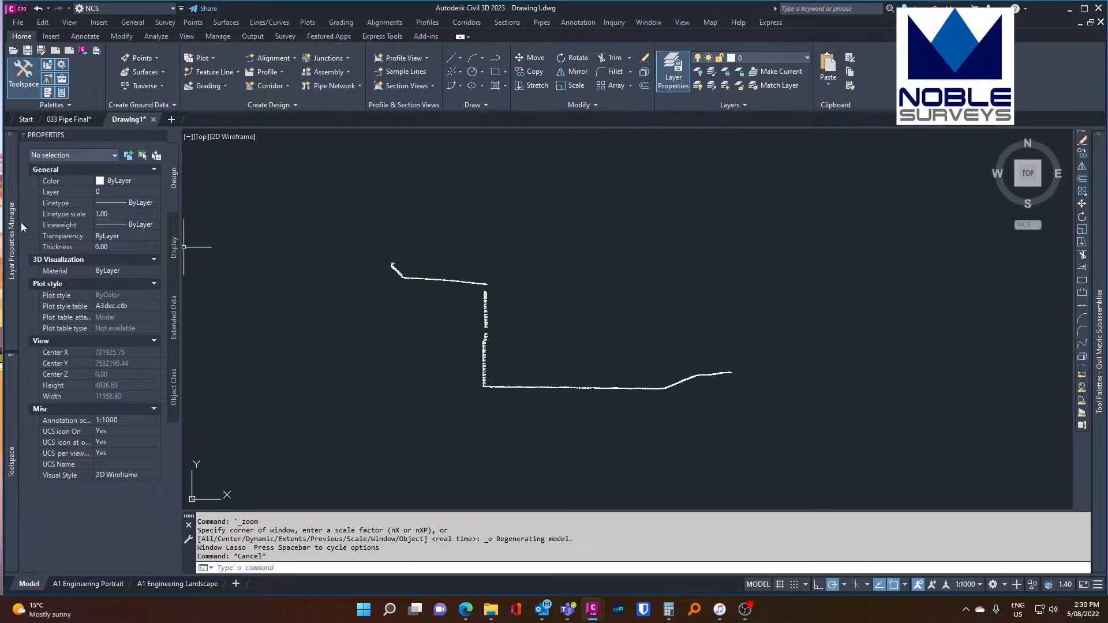
click(11, 240)
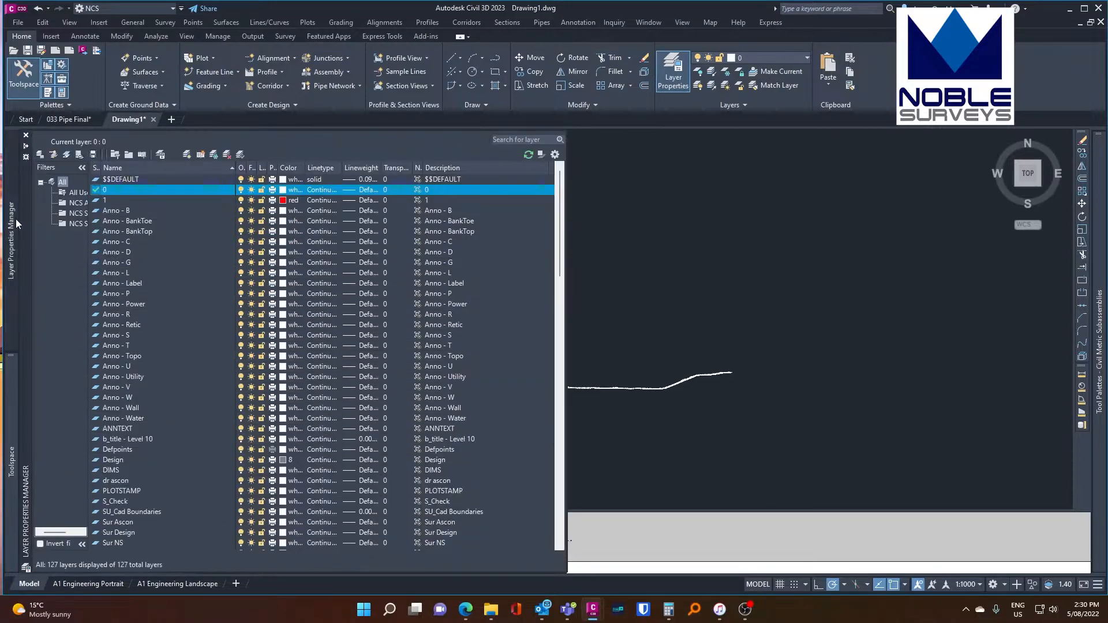
Create a new point style named Weld from the style property of a weld point near the line's eastern end.
click(719, 373)
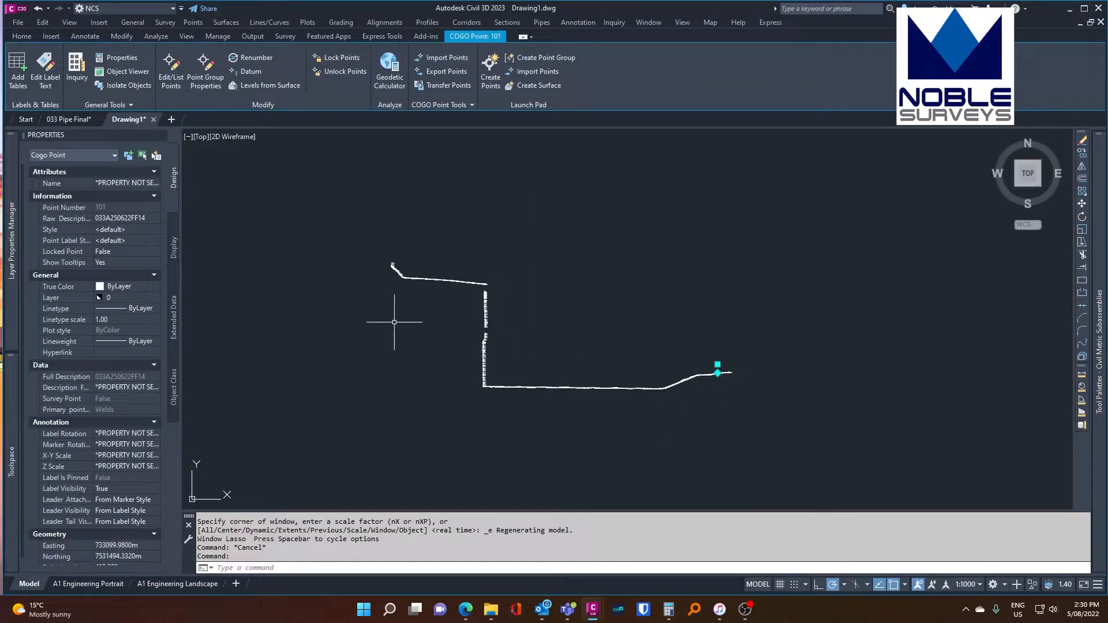
click(146, 230)
click(154, 230)
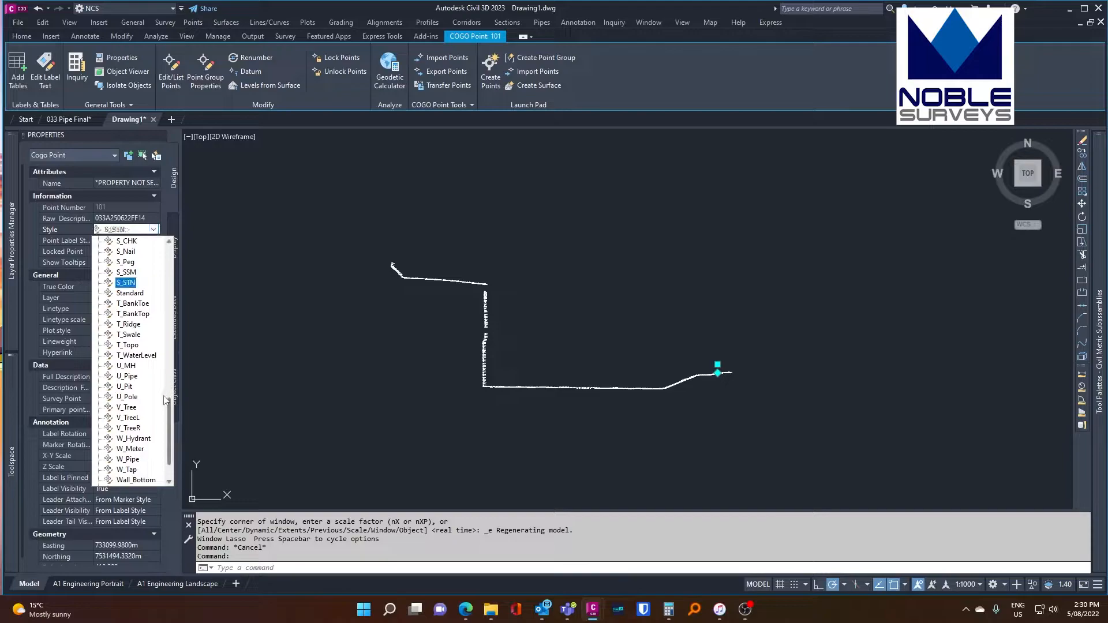
drag(169, 407, 168, 444)
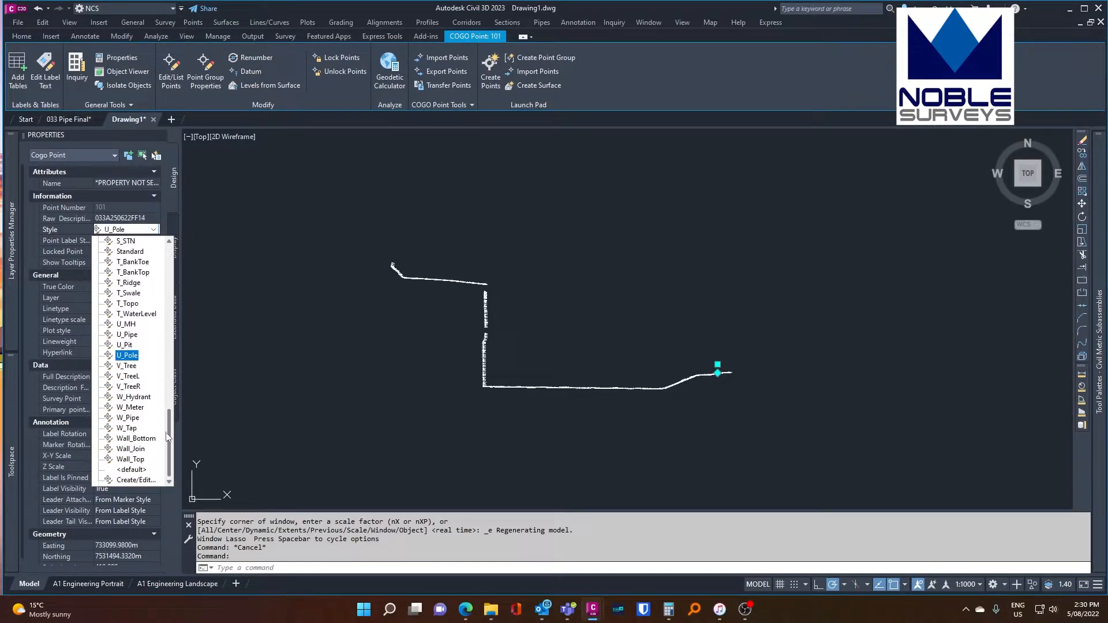
click(134, 480)
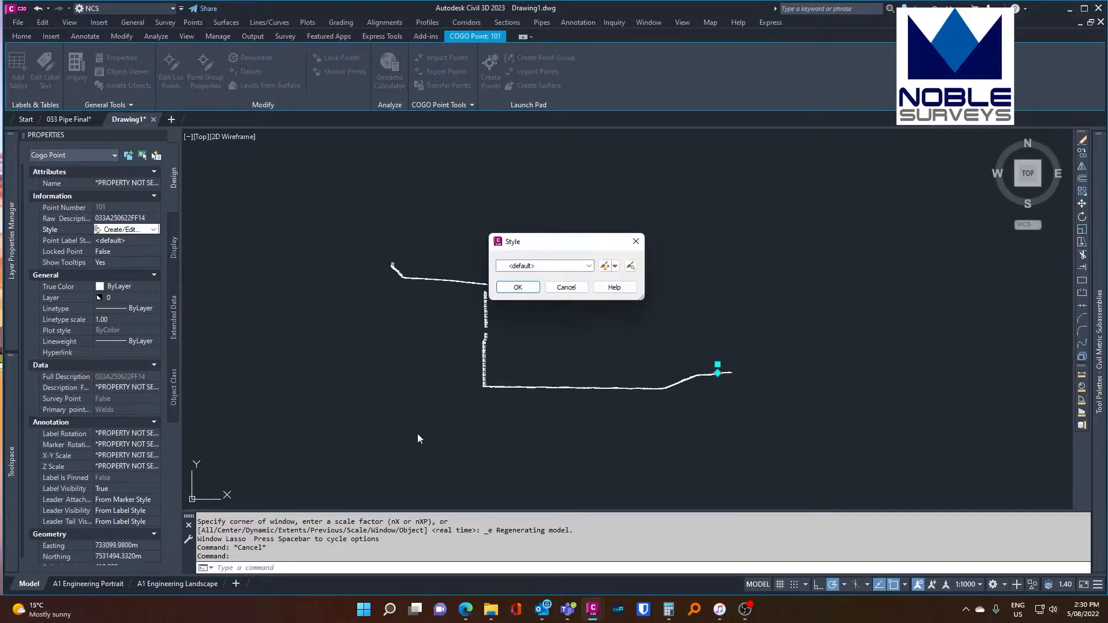
click(588, 266)
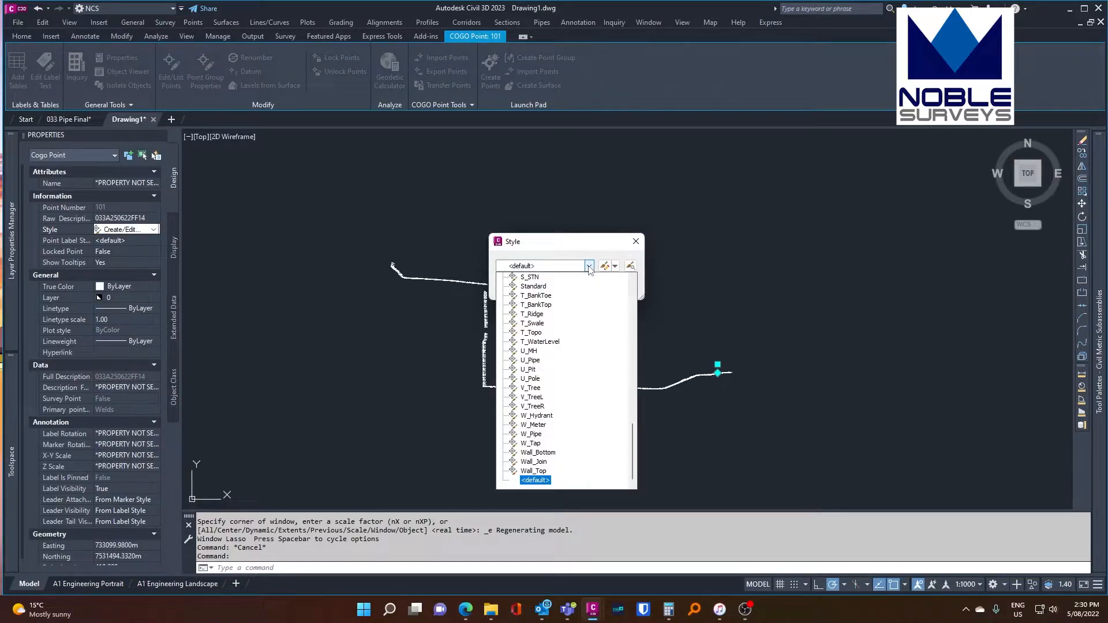
click(589, 266)
click(615, 266)
click(633, 280)
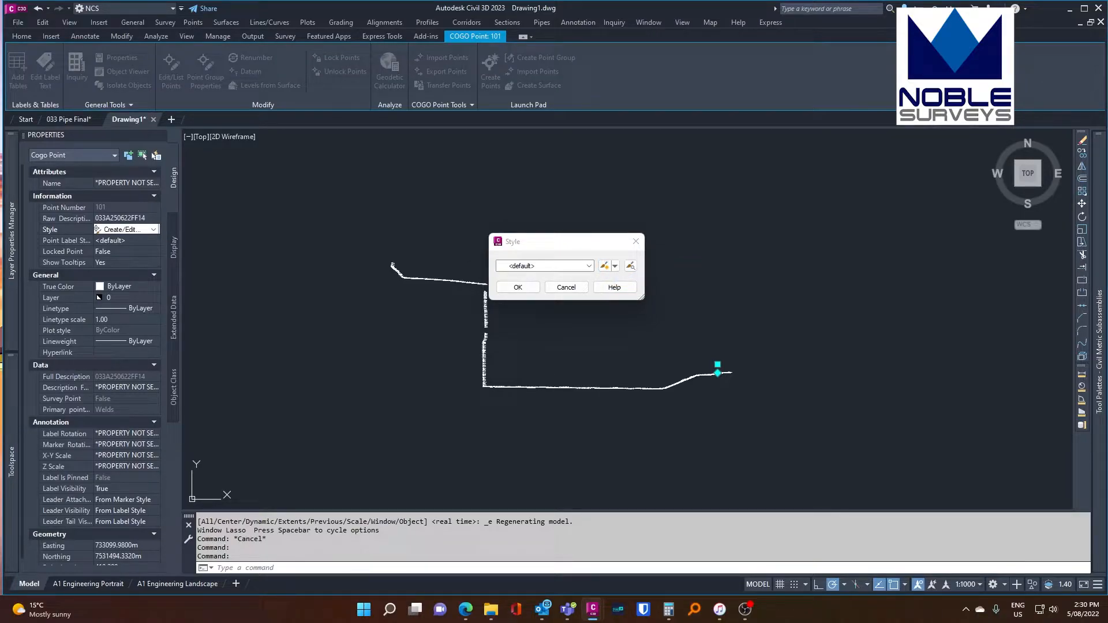
click(349, 187)
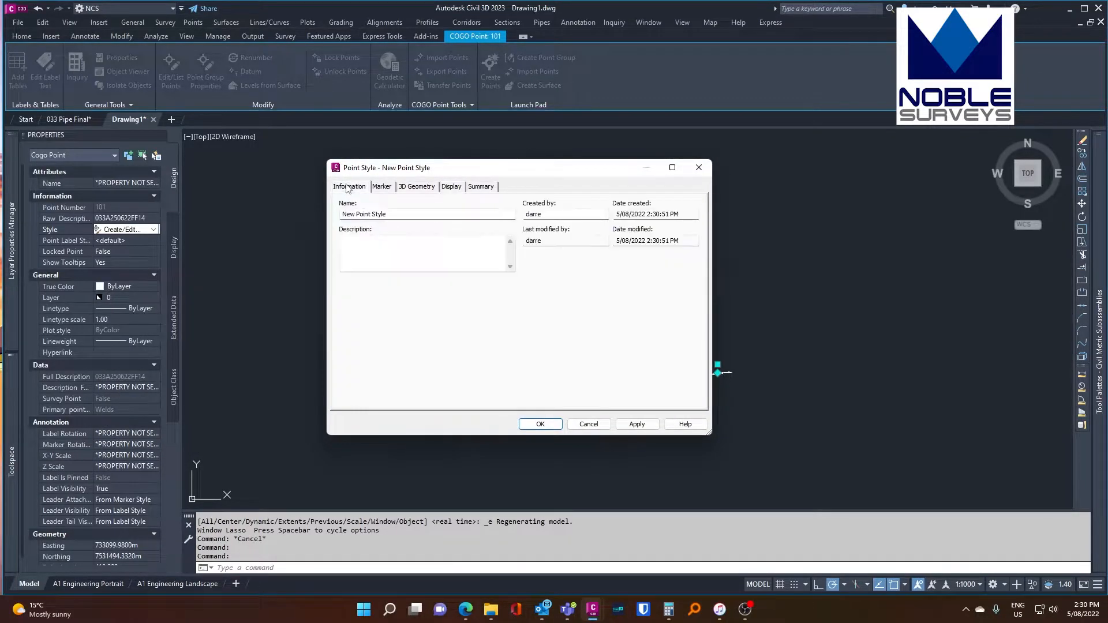
drag(396, 215, 339, 216)
text(Weld)
Give the Weld style a custom marker made of a plus sign with a square around it.
click(382, 187)
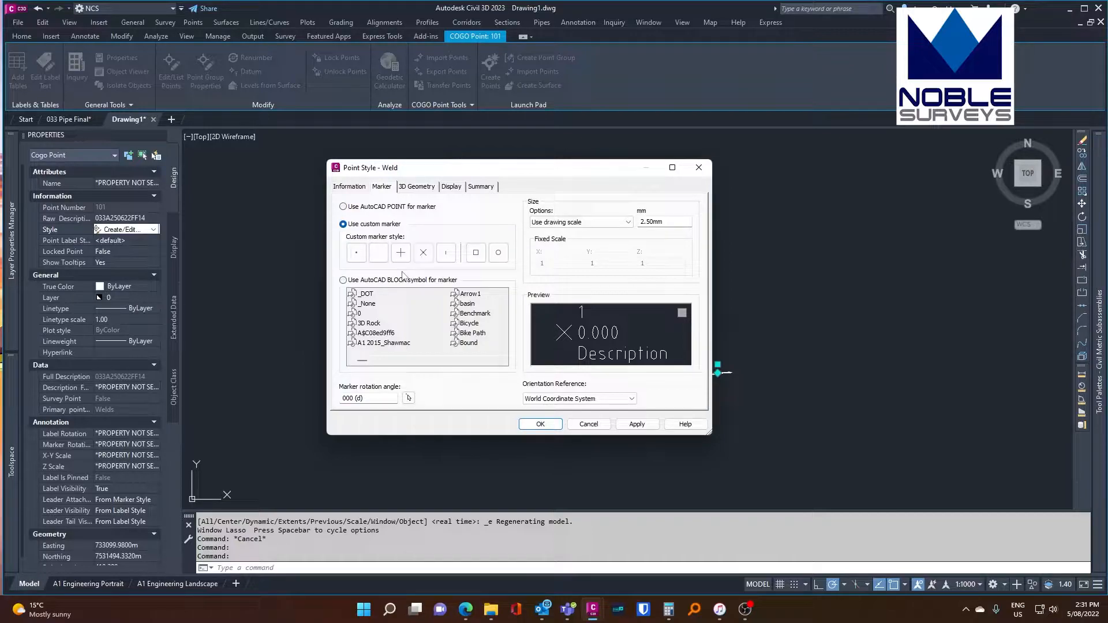
click(476, 254)
click(406, 257)
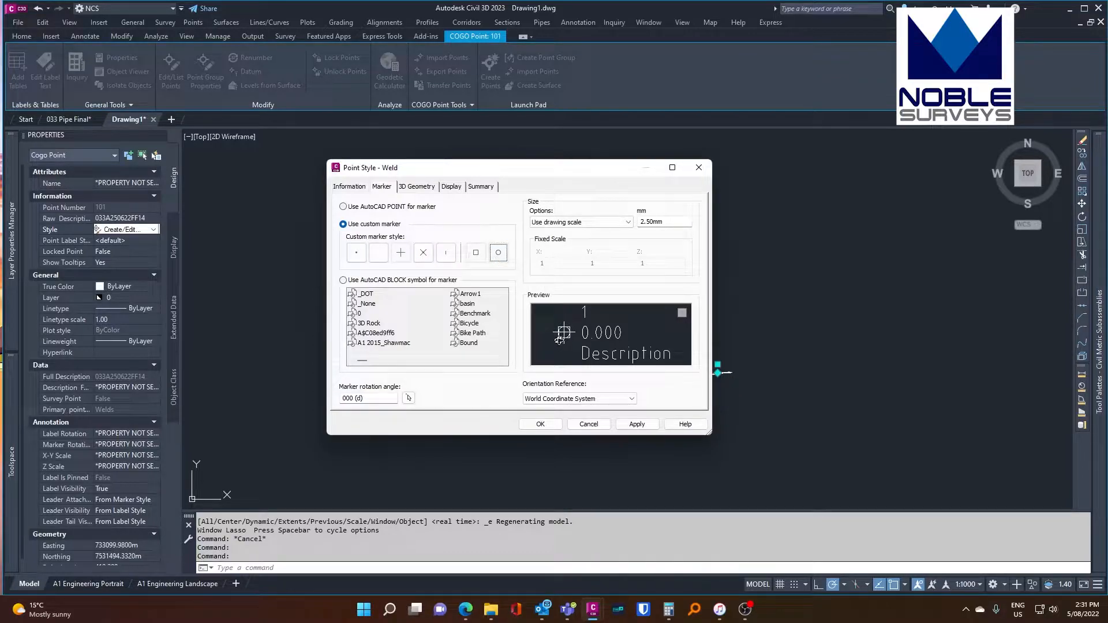
click(423, 253)
click(407, 254)
click(497, 252)
click(643, 222)
Create a layer named Marker - Weld and assign it to the style's Marker component in plan view.
click(418, 187)
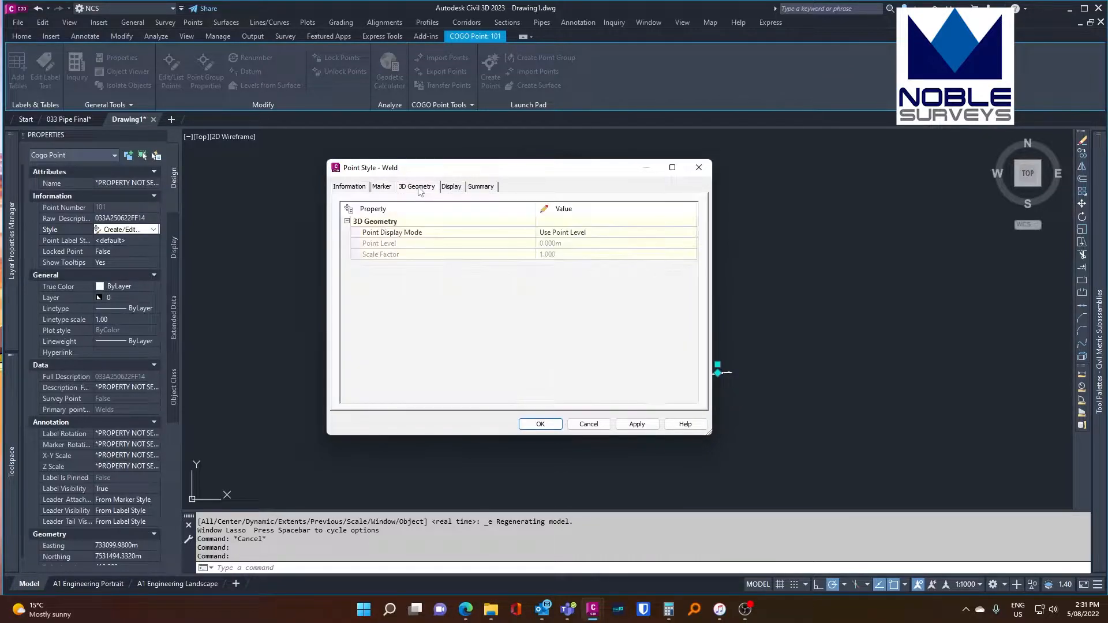
click(451, 187)
click(418, 187)
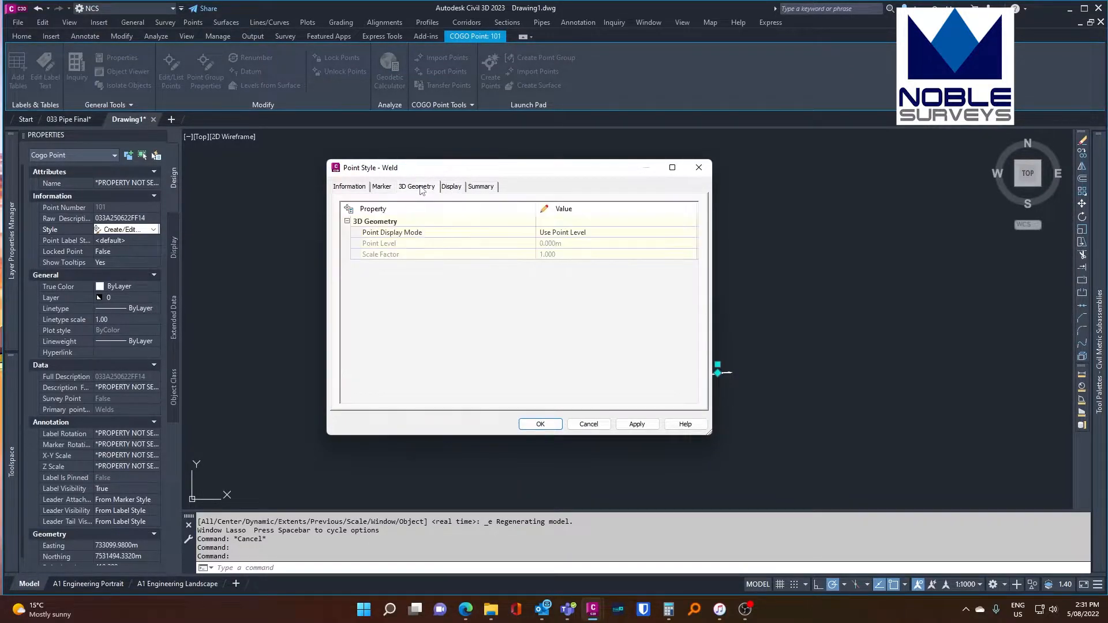
click(451, 186)
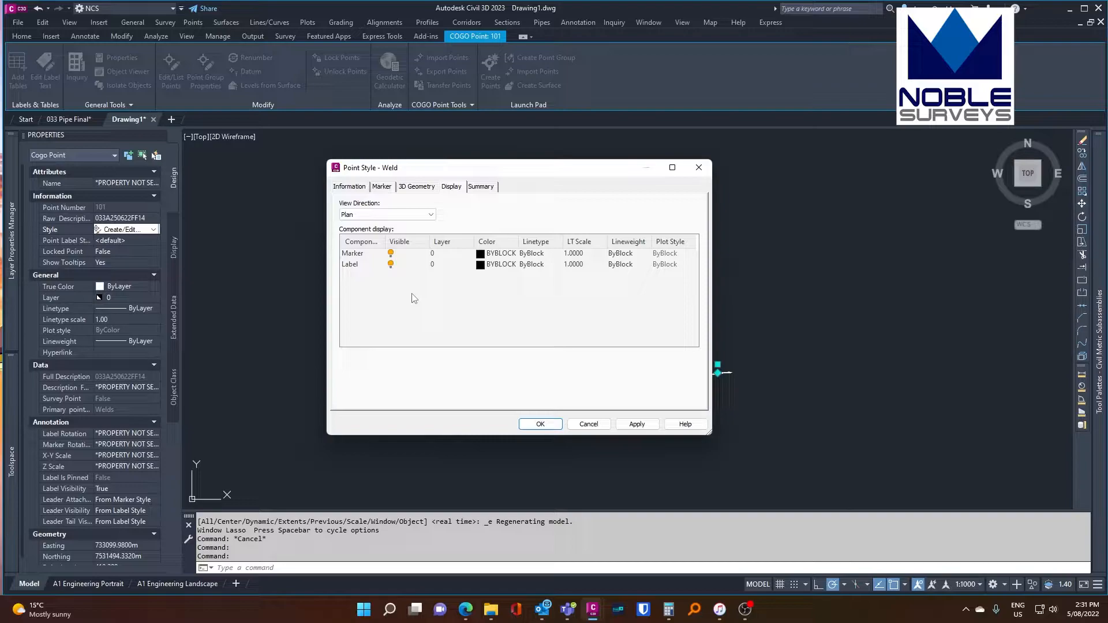
click(443, 257)
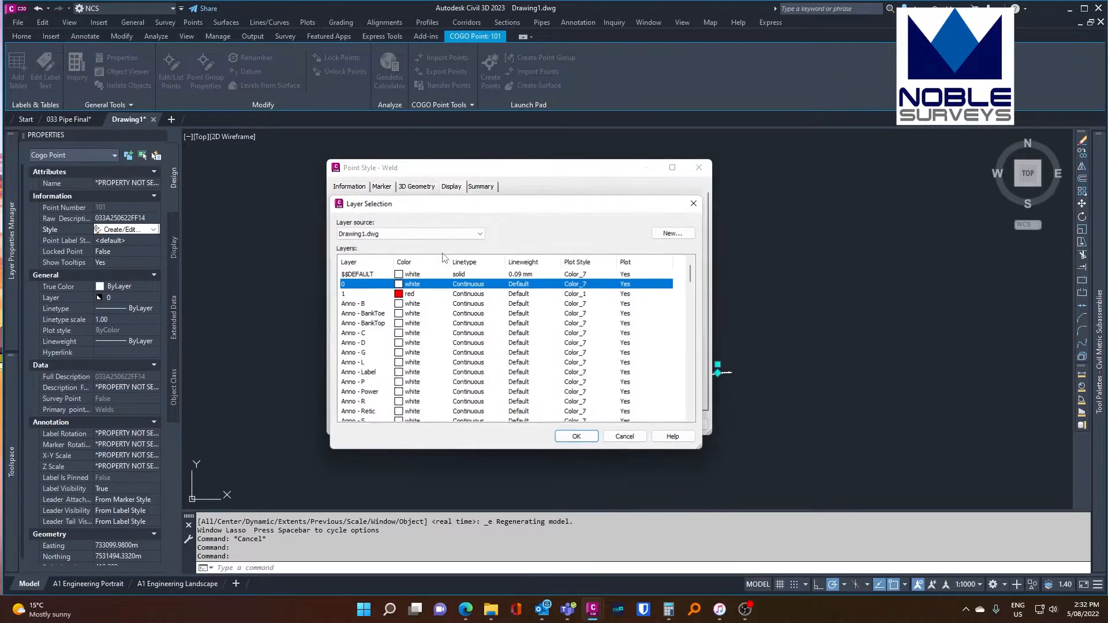
click(677, 234)
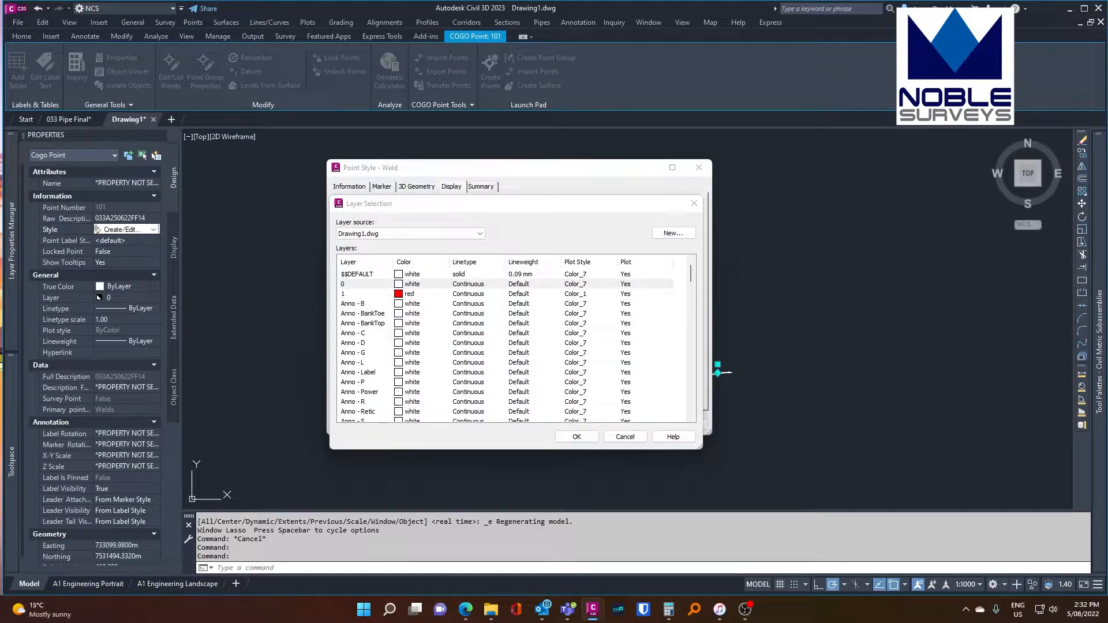
click(469, 235)
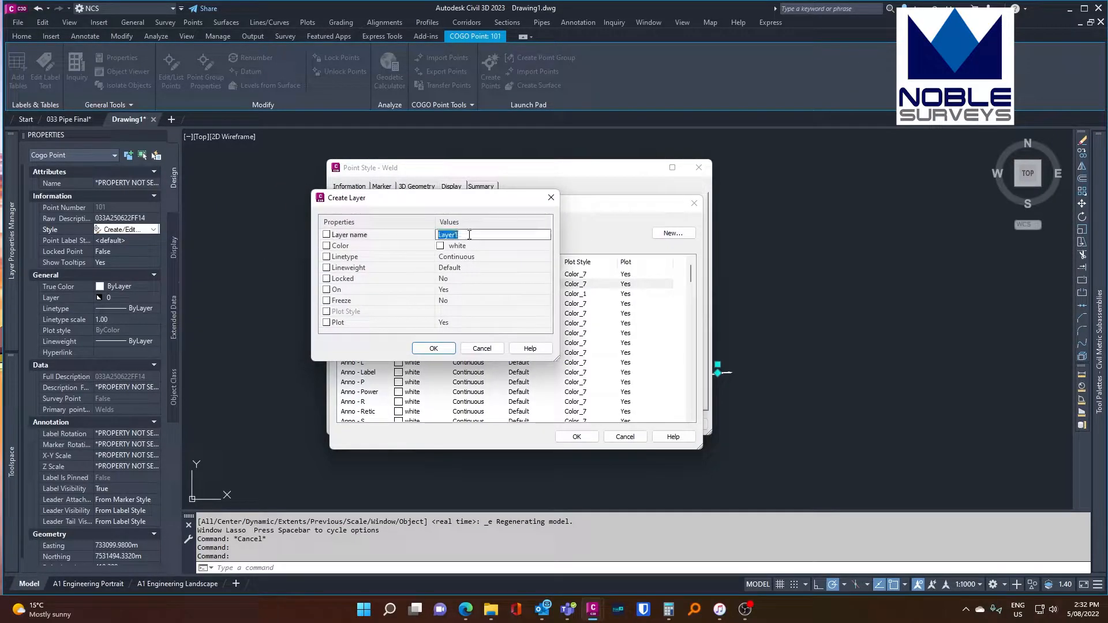
text(MA)
key(BackSpace)
text(arker - Weld)
click(433, 349)
click(563, 439)
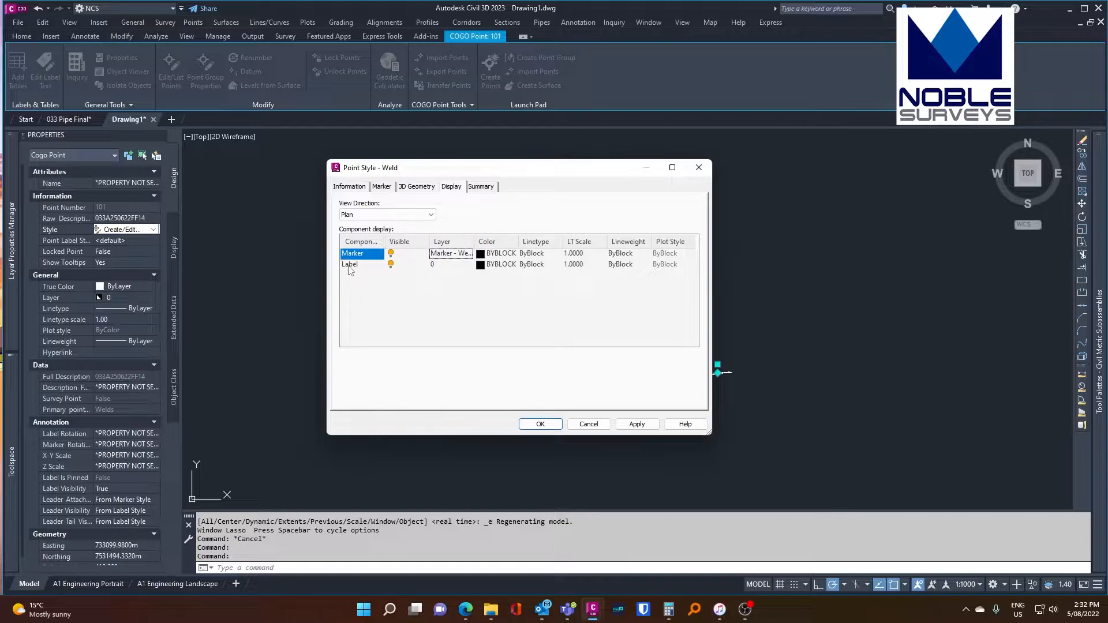
Create a layer named Anno - Weld and assign it to the style's Label component.
click(442, 267)
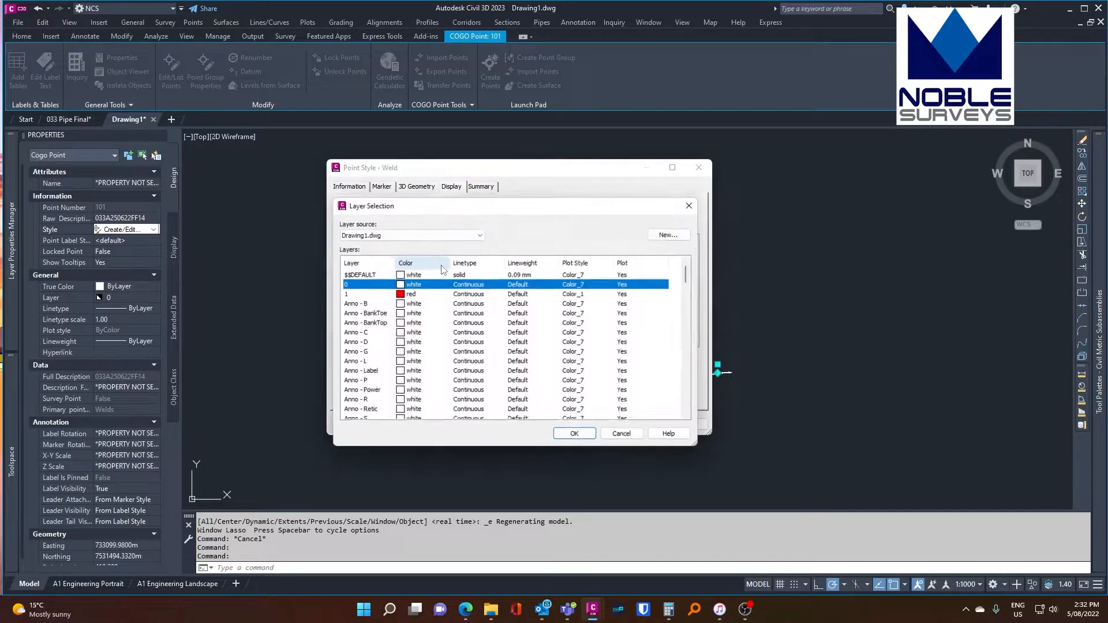
click(674, 233)
click(482, 236)
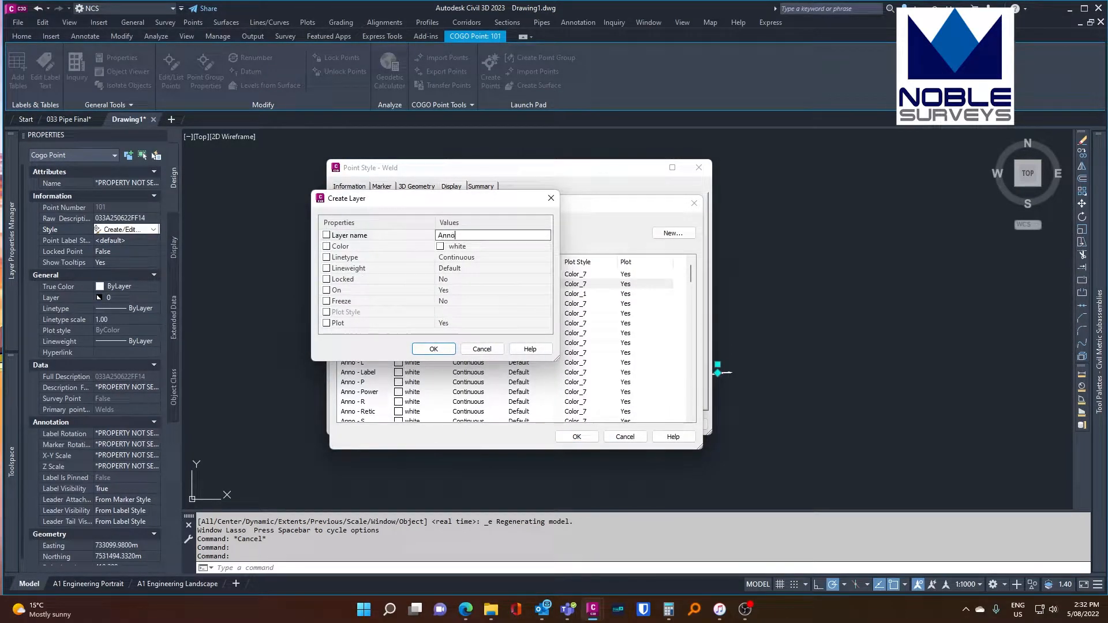
text(Anno - Weld)
click(450, 348)
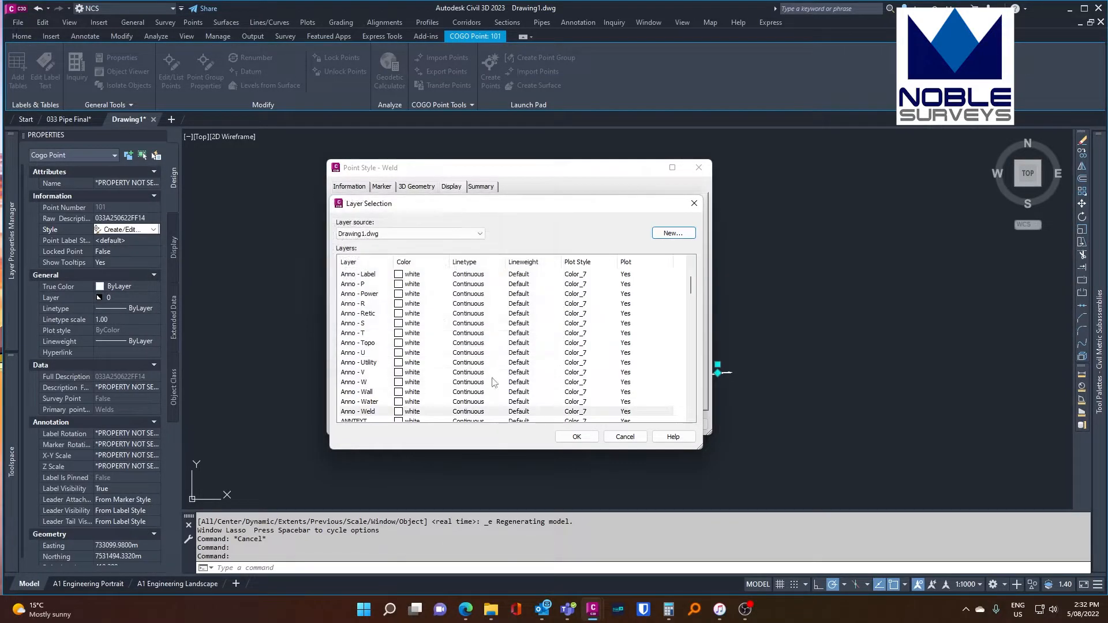
click(577, 437)
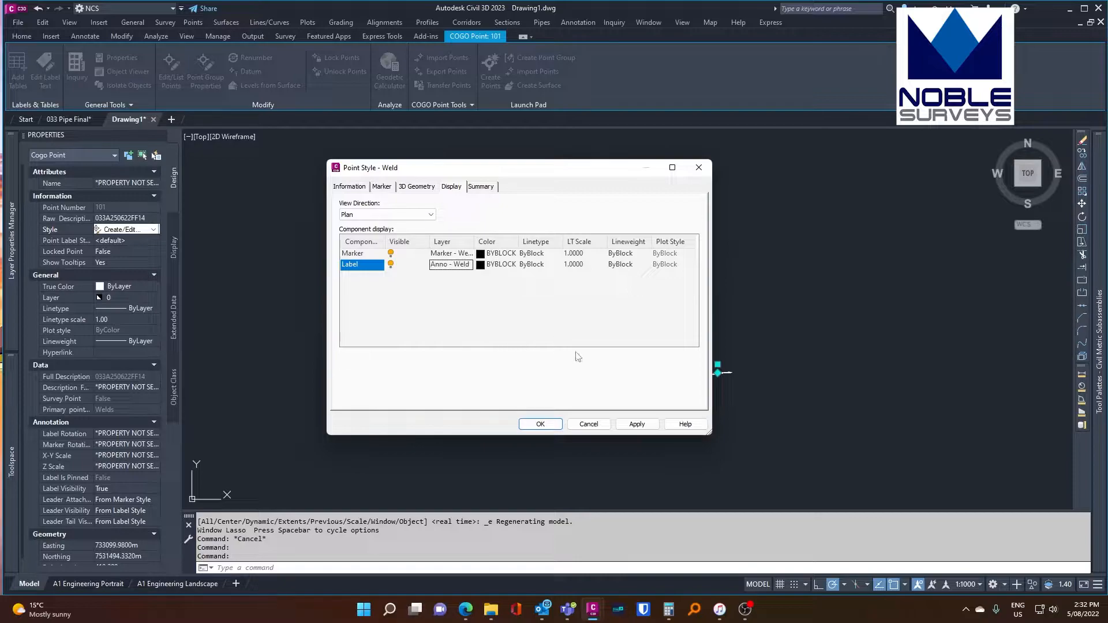
Save the Weld point style, apply it to the selected point and clear the selection.
click(483, 191)
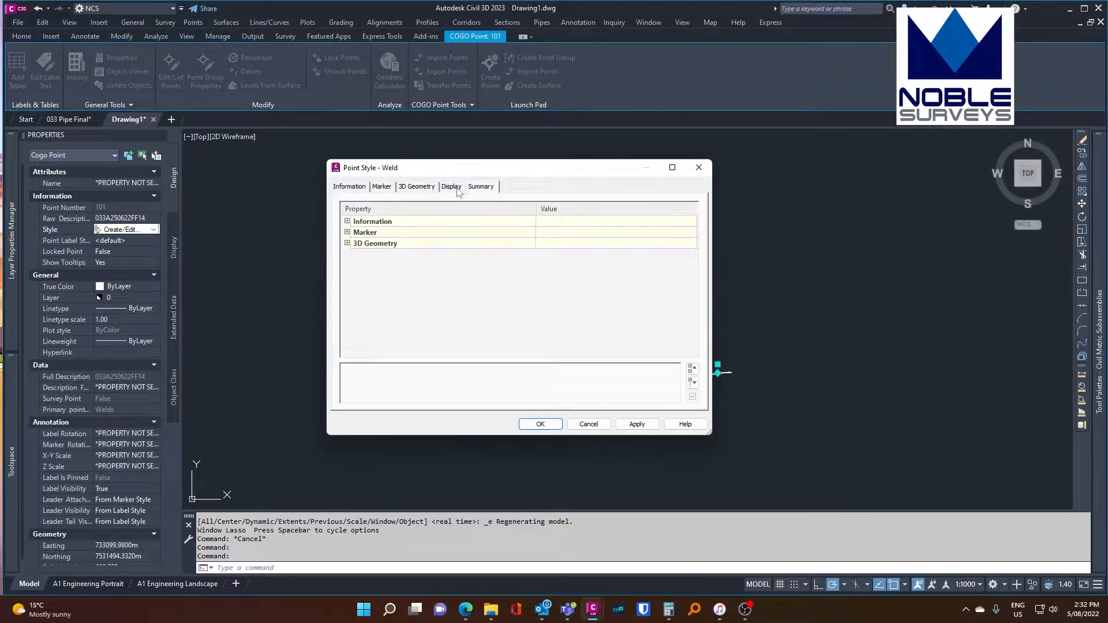
click(452, 188)
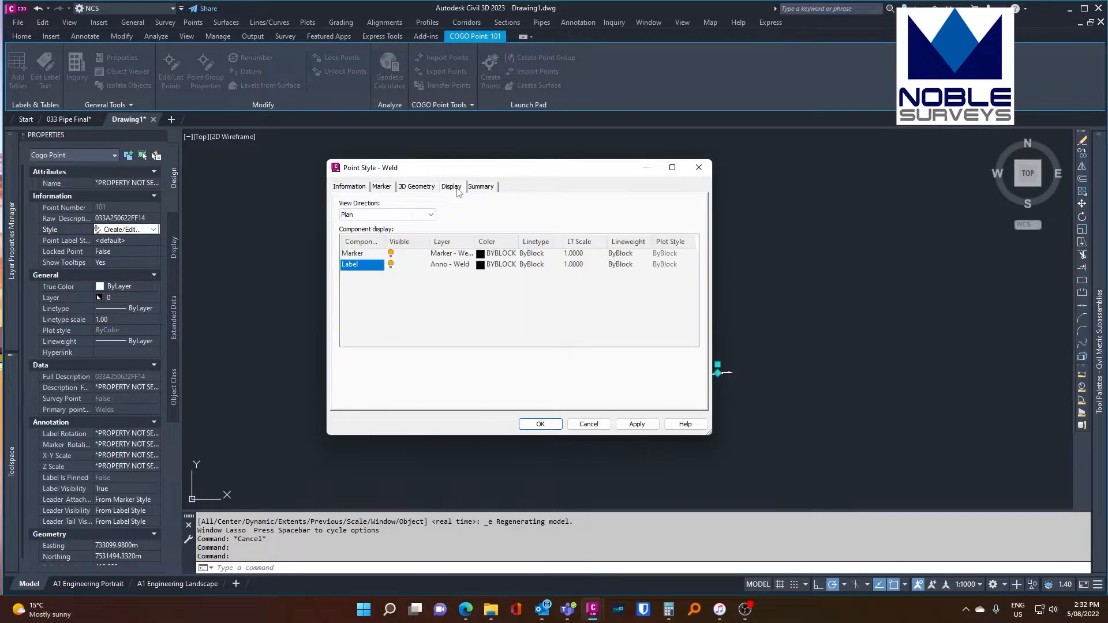
click(539, 425)
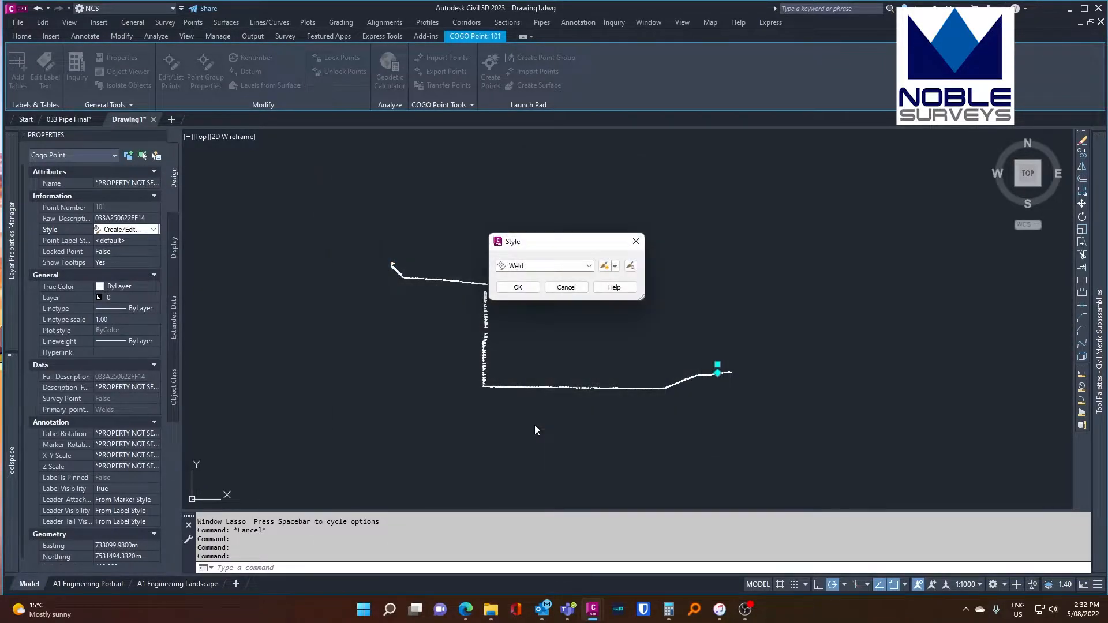
click(518, 287)
scroll(718, 375, up, 6)
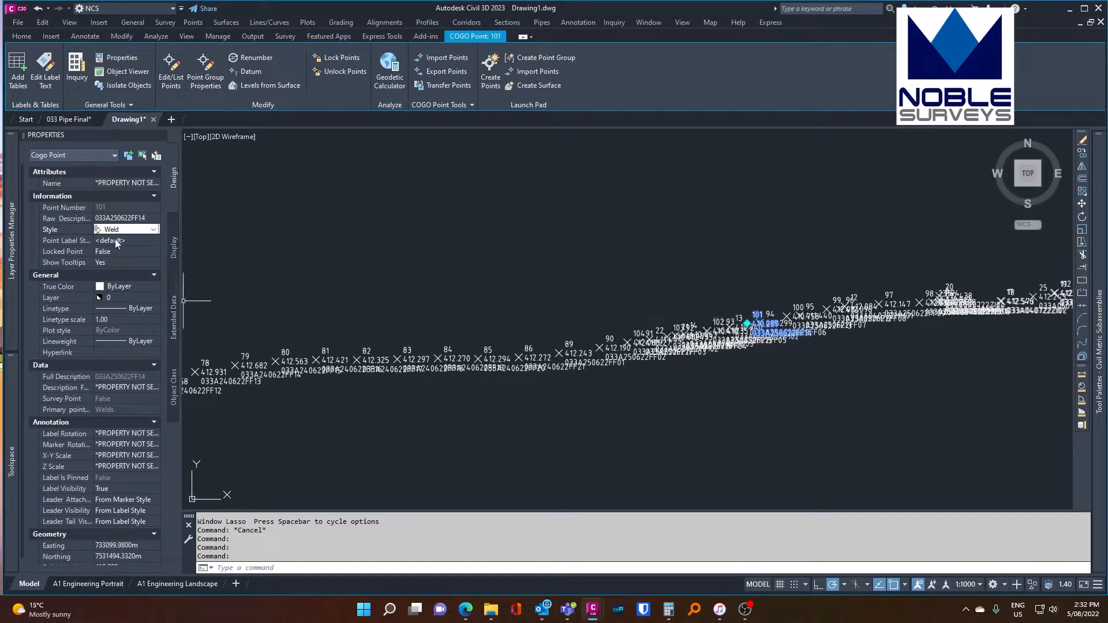
click(334, 260)
key(Escape)
Assign the Weld point style to all the imported points along the pipe line and clear the selection.
scroll(553, 307, down, 8)
scroll(554, 306, down, 5)
click(324, 209)
click(324, 210)
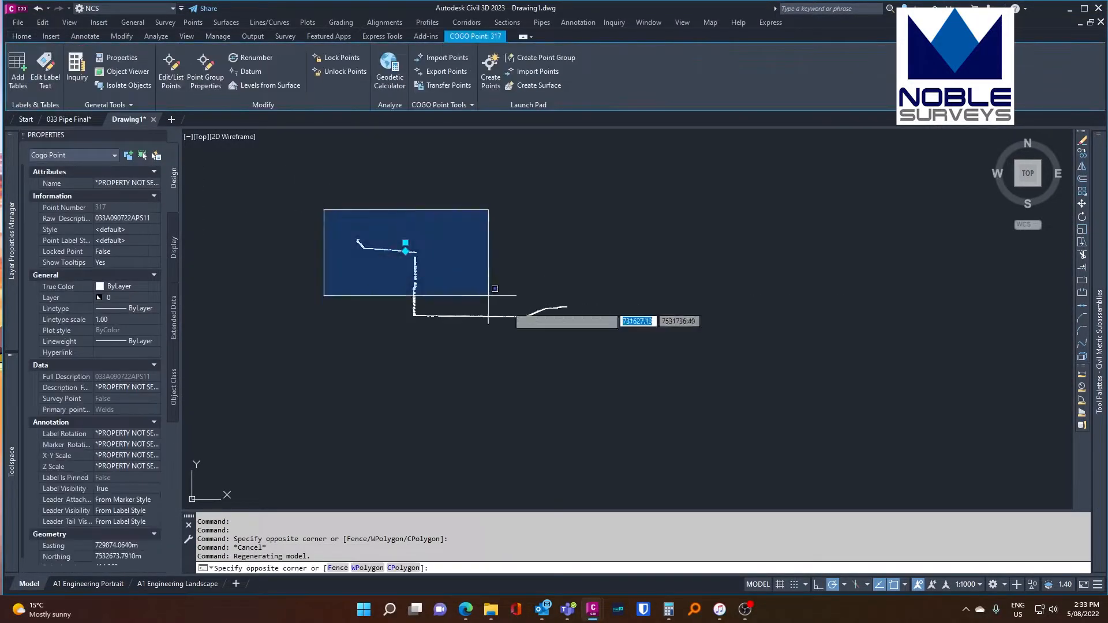
click(638, 375)
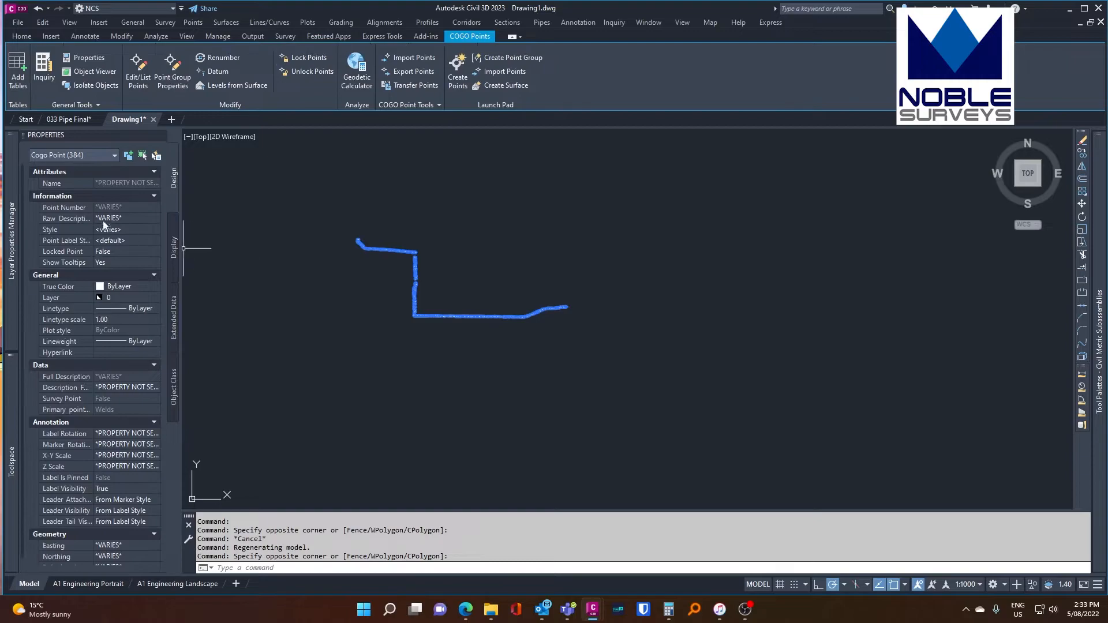
click(128, 230)
click(129, 230)
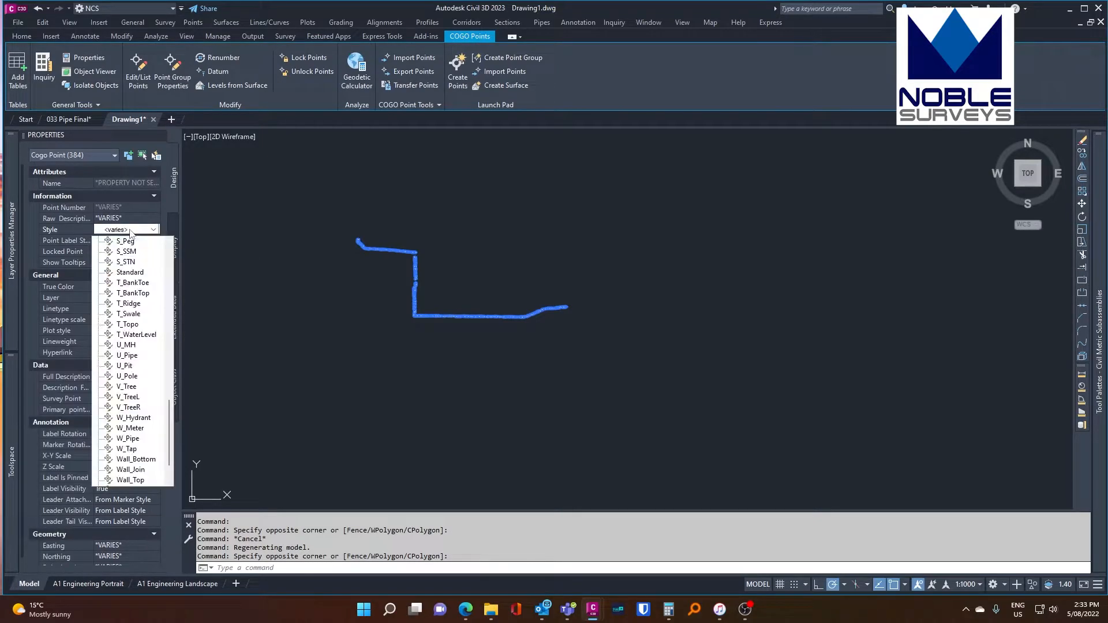
scroll(117, 337, down, 2)
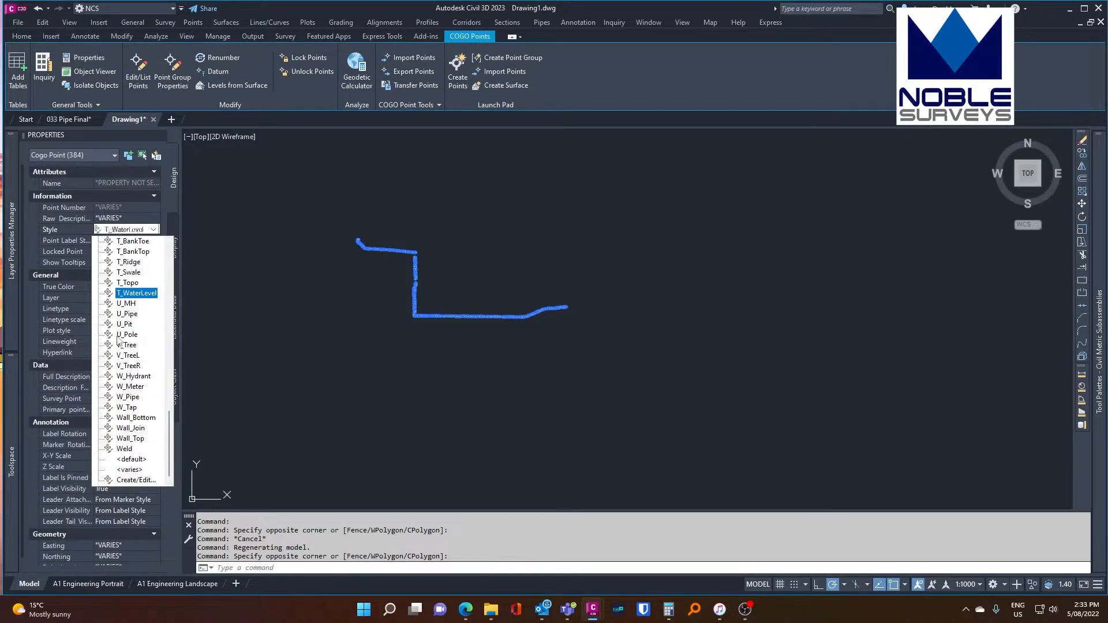
click(122, 447)
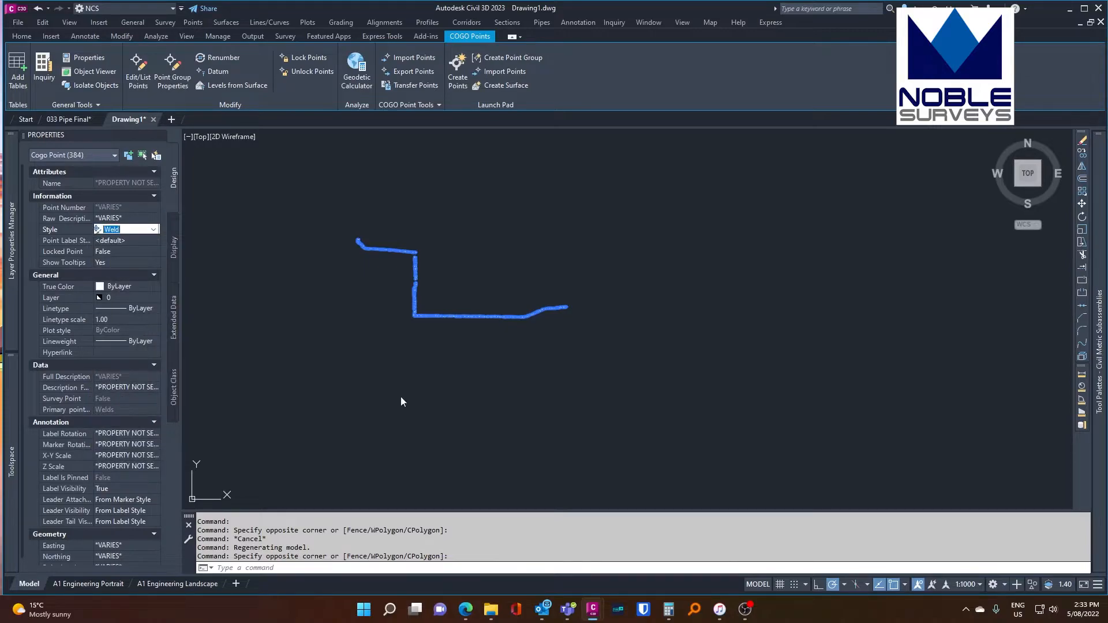
click(395, 325)
scroll(412, 326, up, 10)
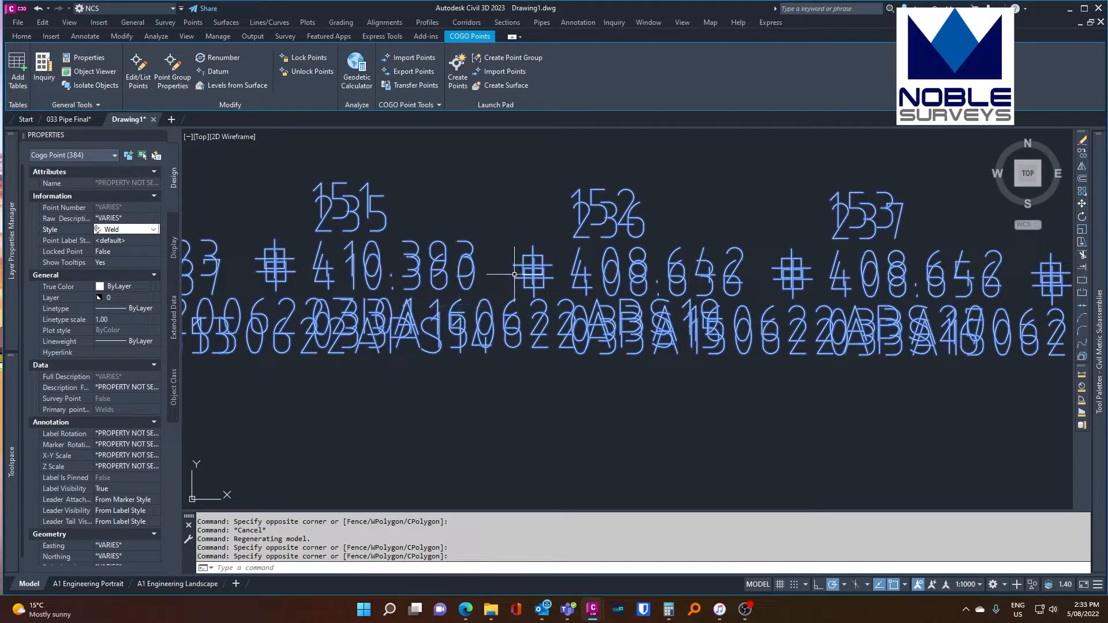
key(Escape)
Check the weld point markers and labels up close and bring up the drawing's layer list.
scroll(529, 262, up, 4)
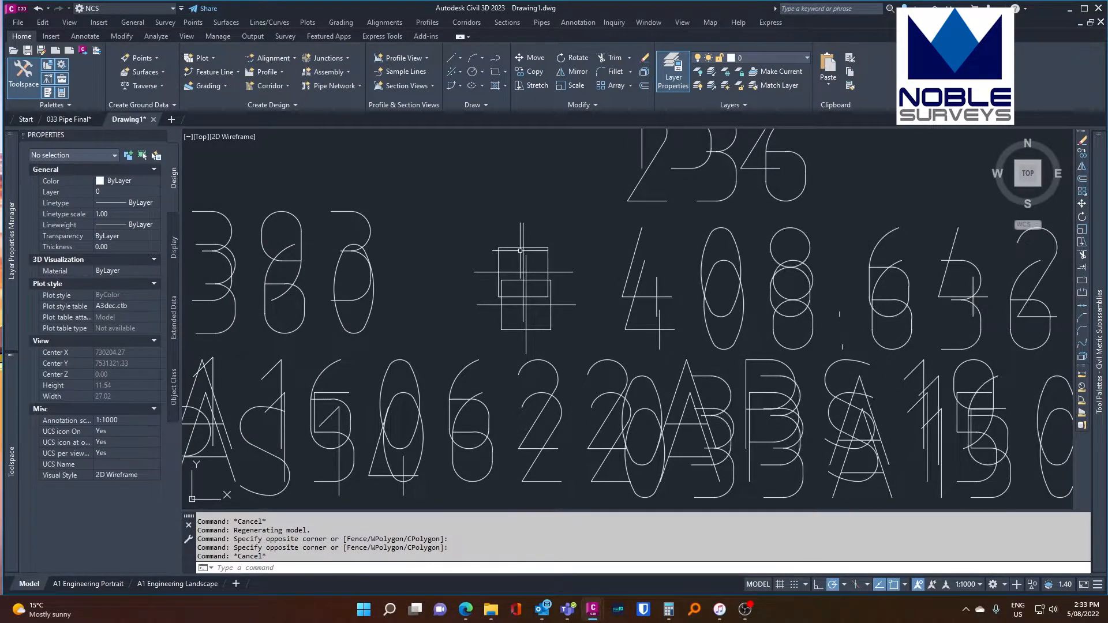
scroll(486, 325, down, 1)
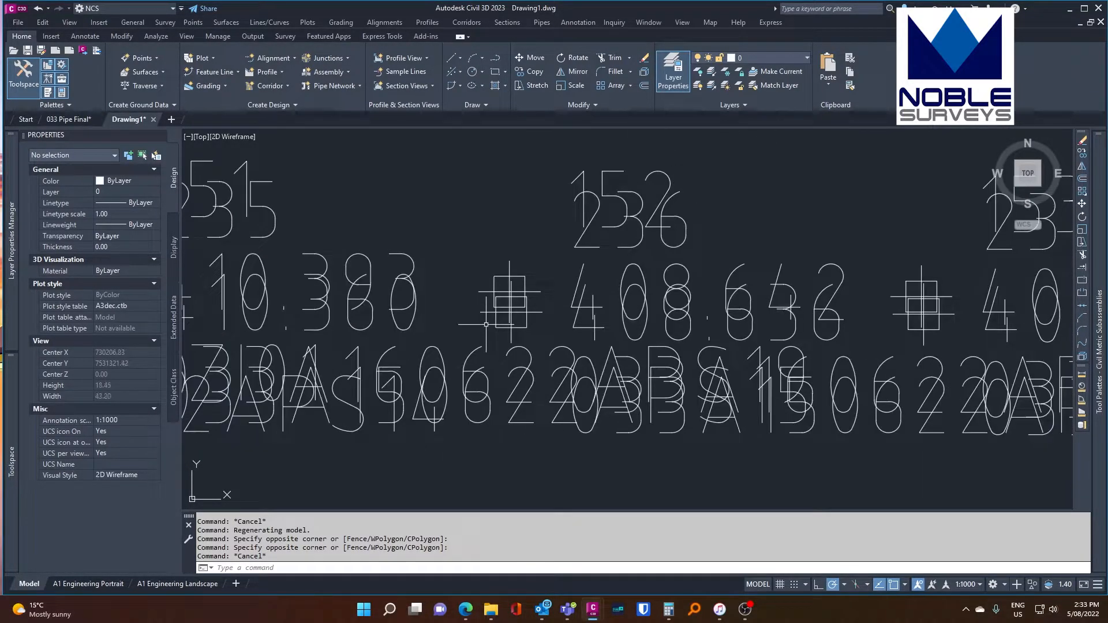
scroll(487, 325, down, 2)
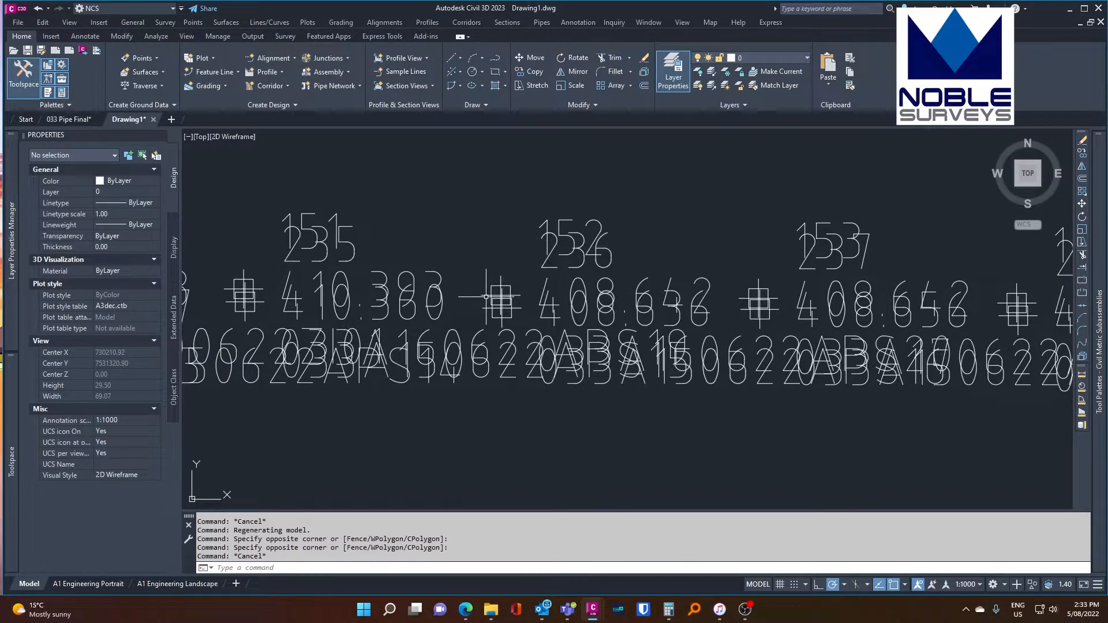
mouse_move(15, 449)
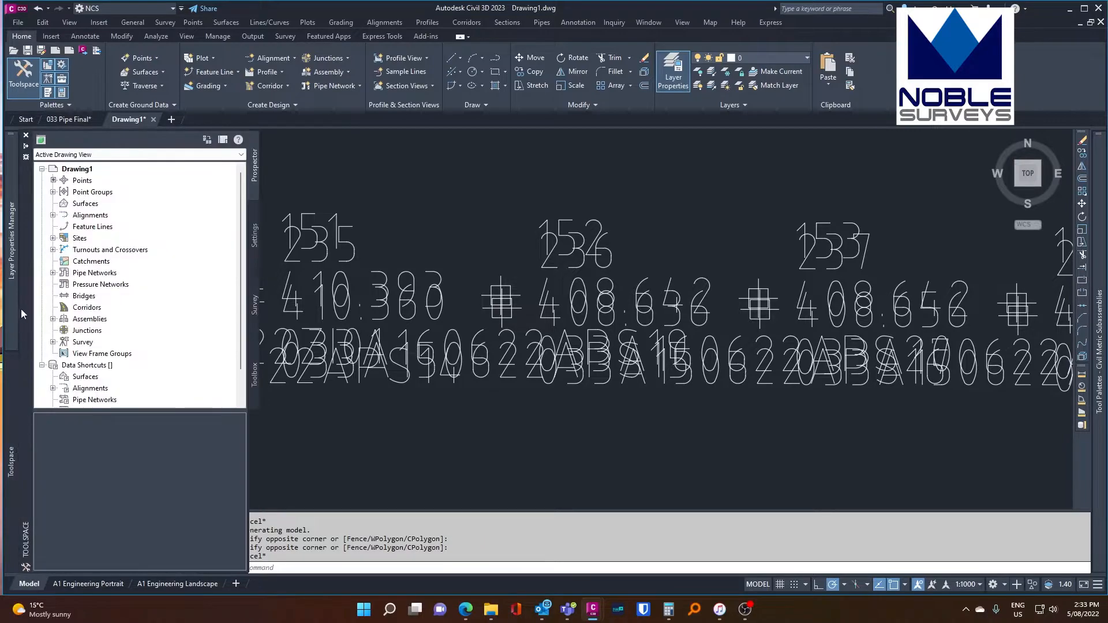
mouse_move(15, 299)
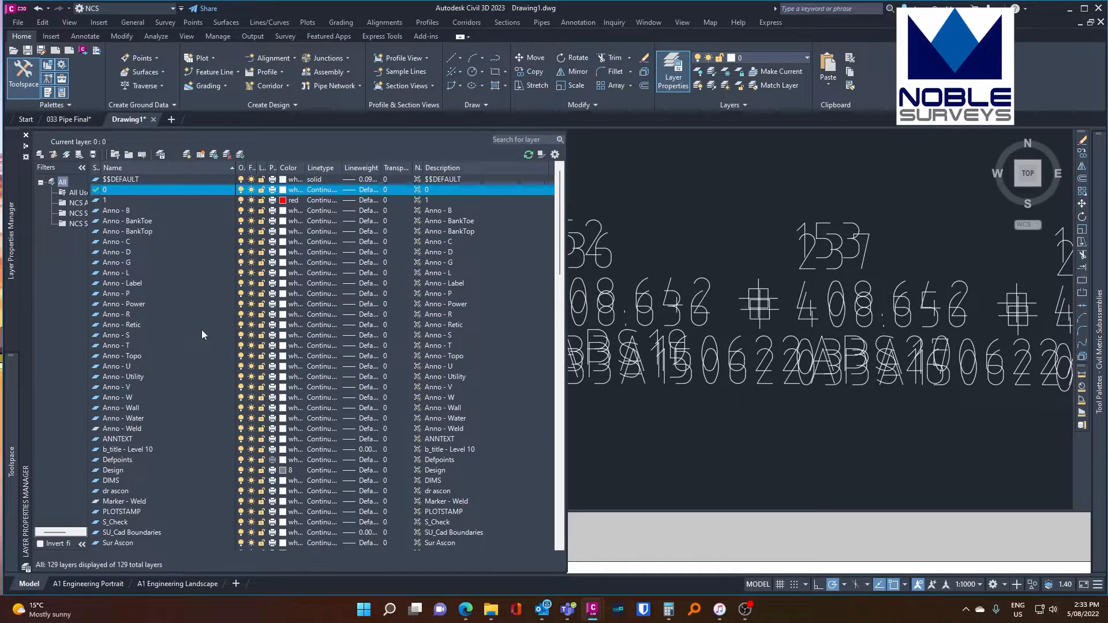
Turn the Marker - Weld layer off and back on to test that it controls the weld markers.
scroll(179, 370, down, 7)
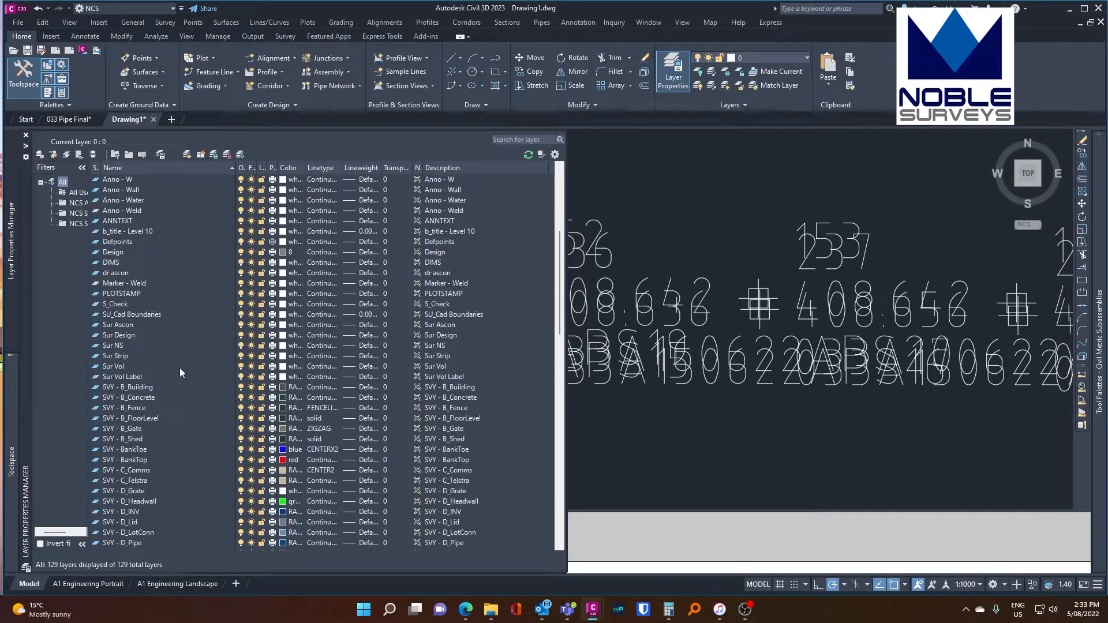
click(172, 281)
click(240, 283)
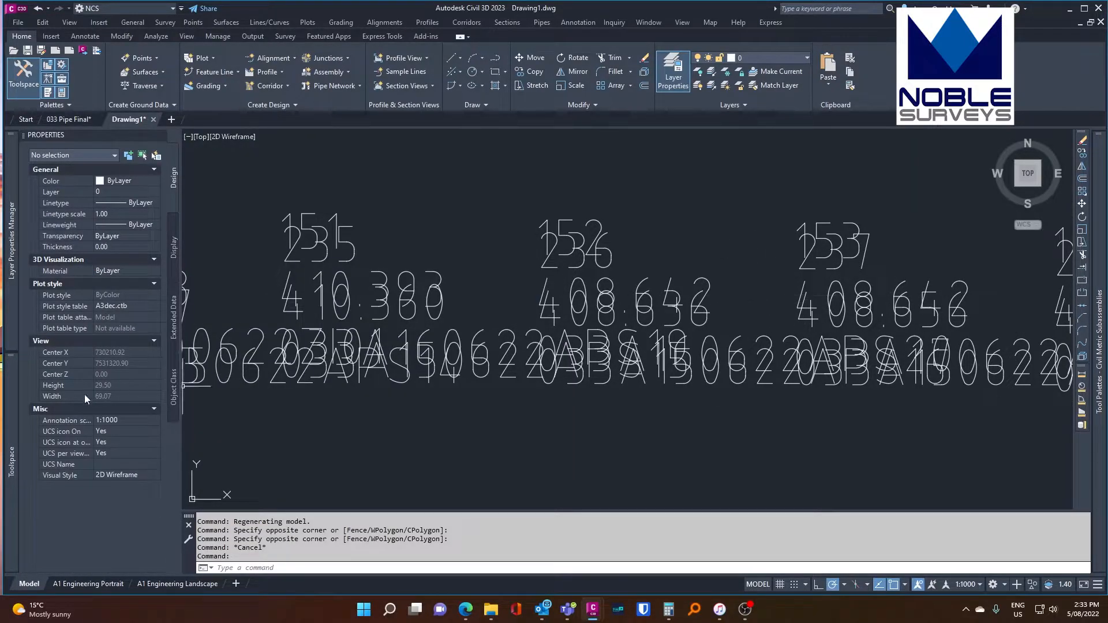
mouse_move(12, 308)
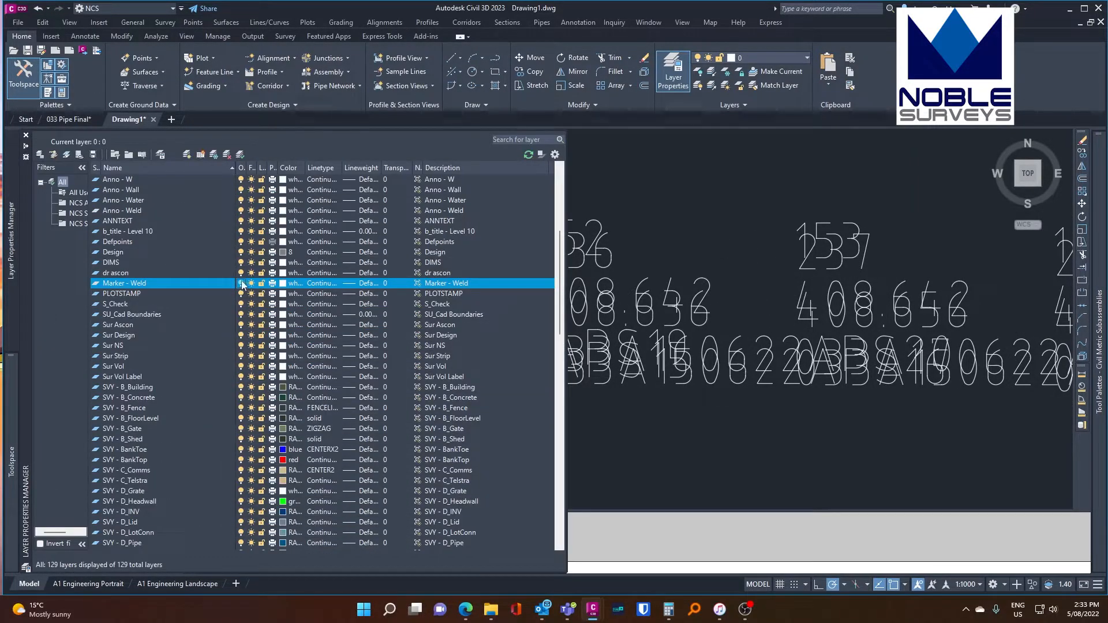
click(240, 284)
Switch the Anno - Weld layer off and on again to test that it controls the point labels.
scroll(231, 278, up, 1)
click(230, 243)
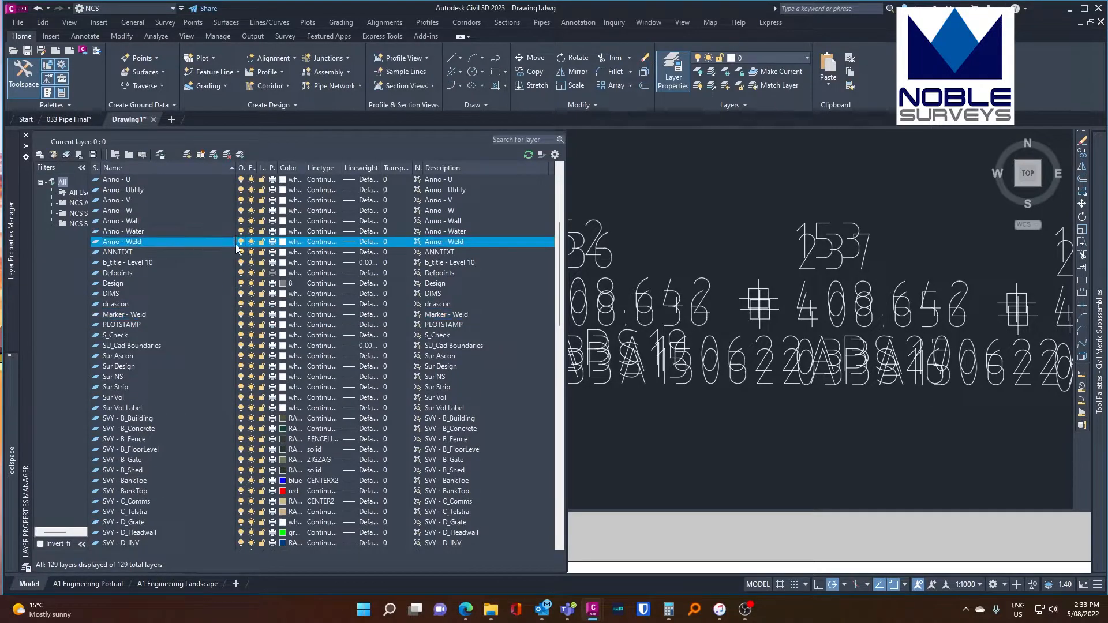
click(241, 243)
click(242, 242)
click(242, 243)
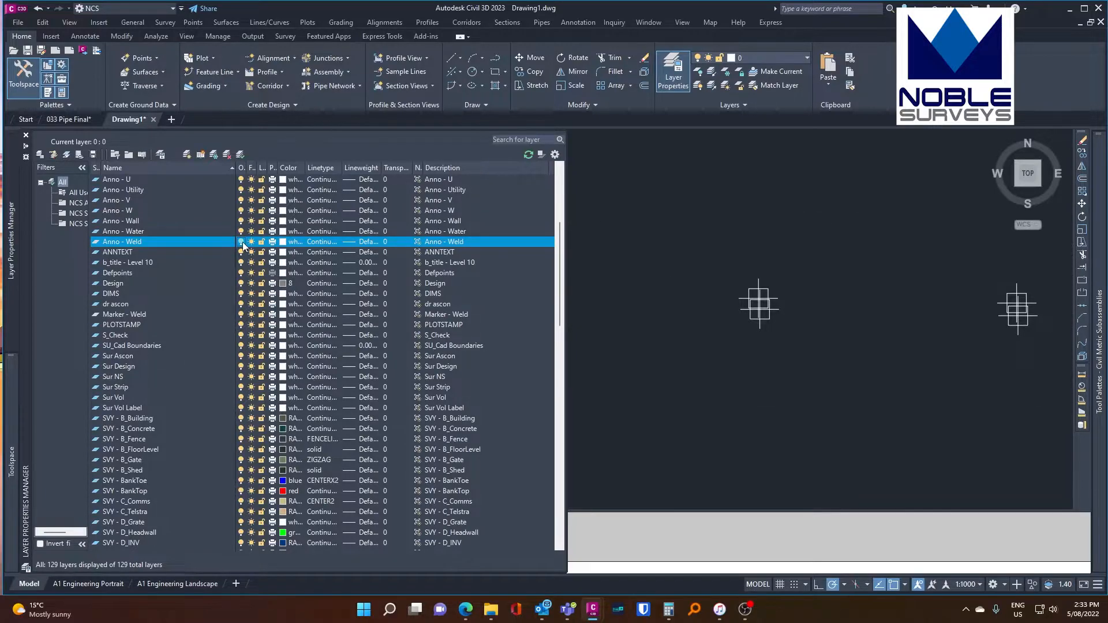
click(242, 242)
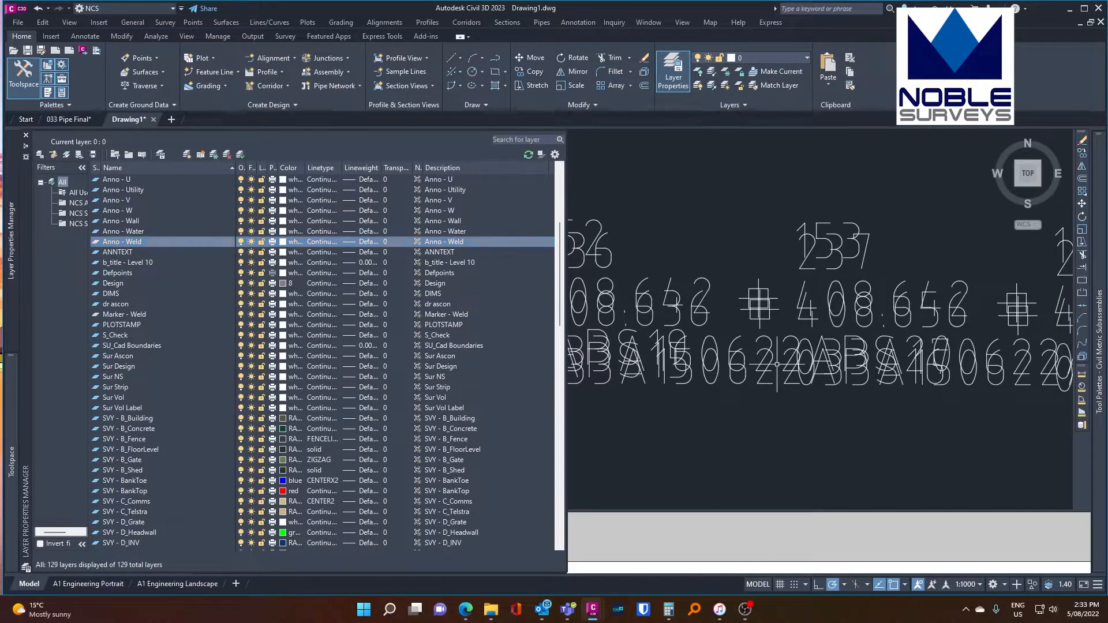
Select a weld point and create a new point label style for it named Weld - Label.
click(759, 298)
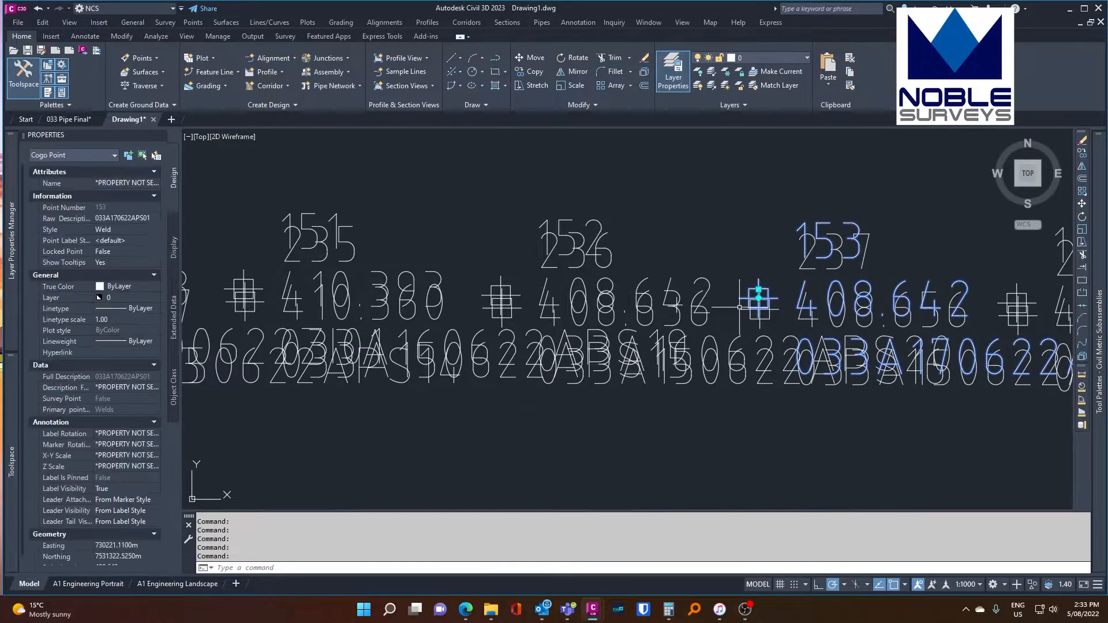
click(140, 241)
click(153, 241)
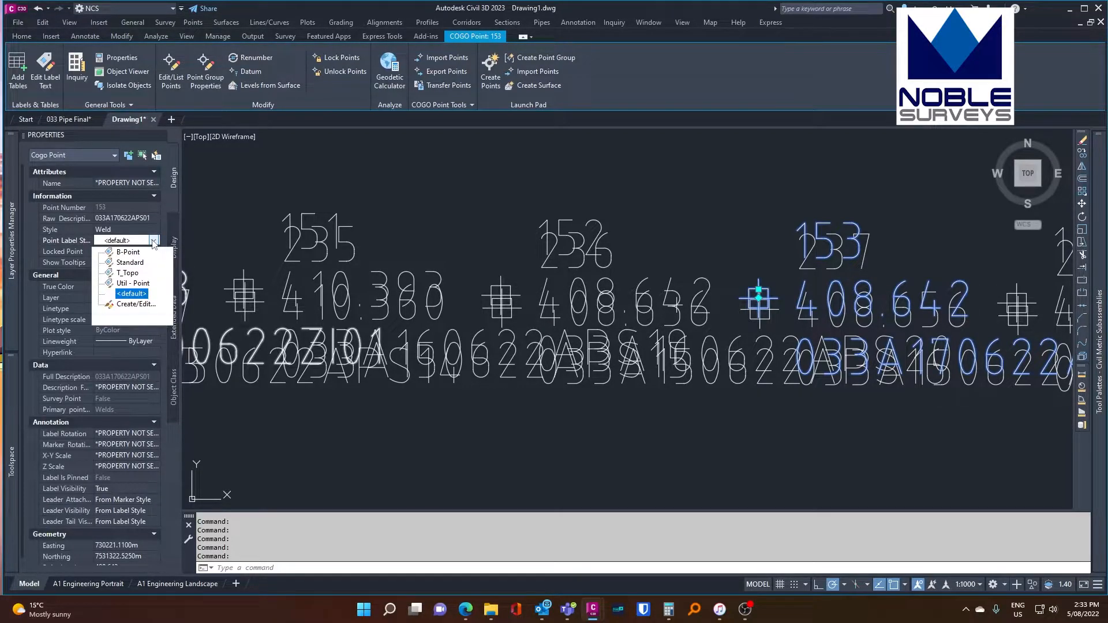
click(136, 304)
click(616, 267)
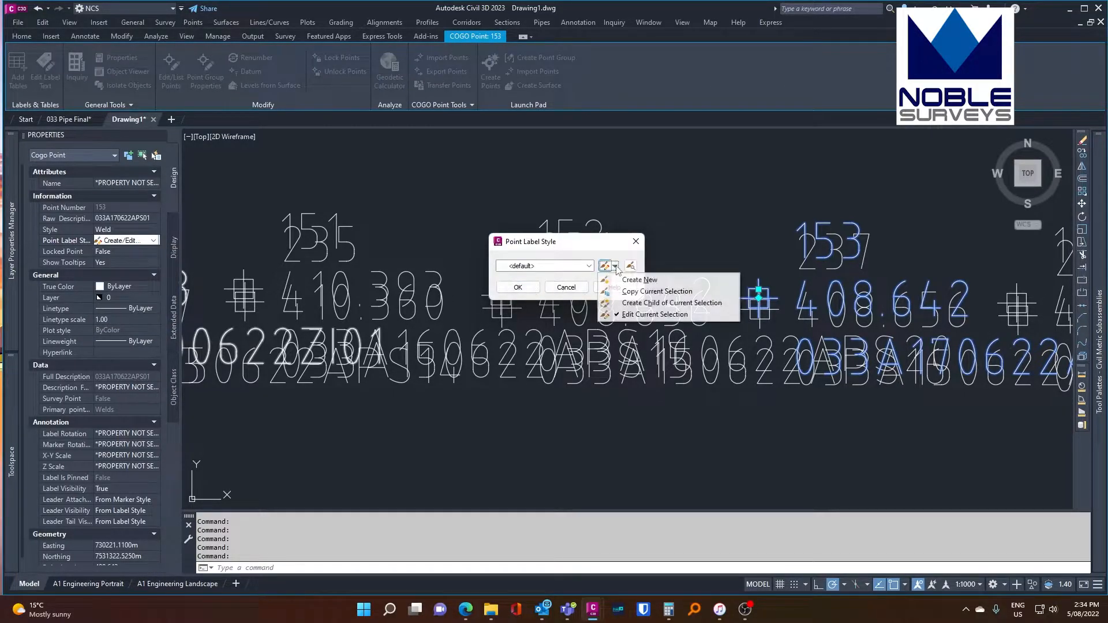
click(625, 281)
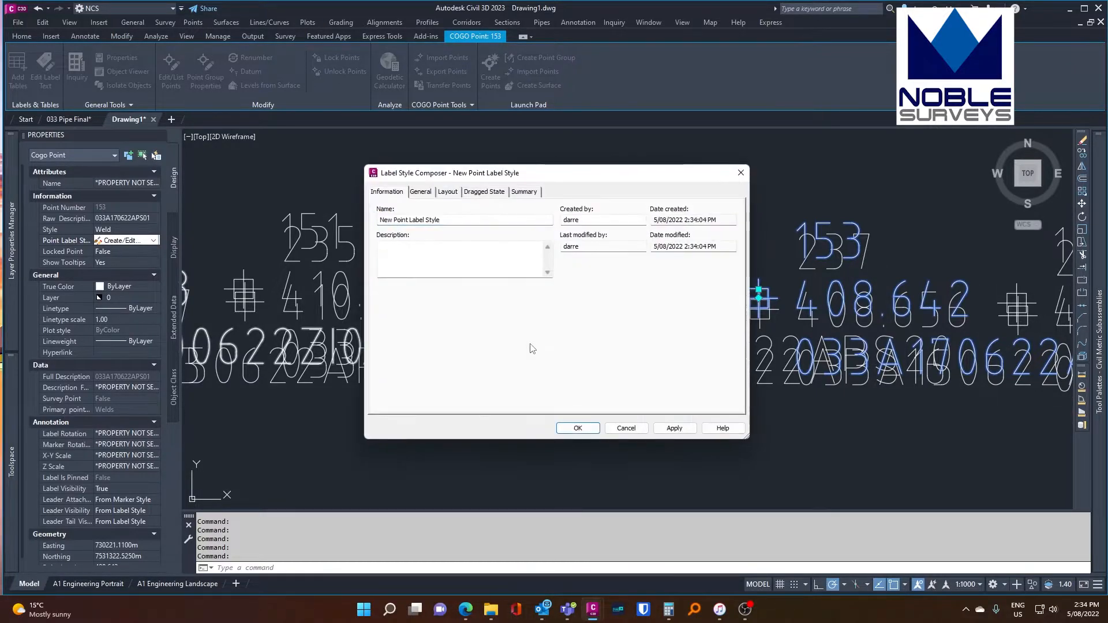
drag(452, 222, 378, 221)
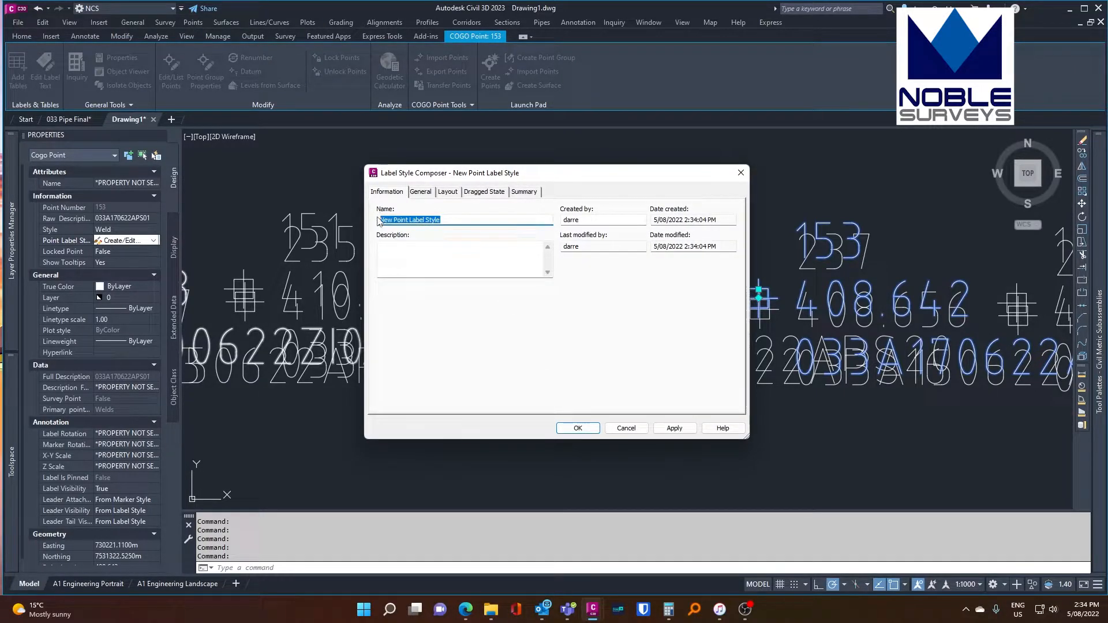
text(Weld - )
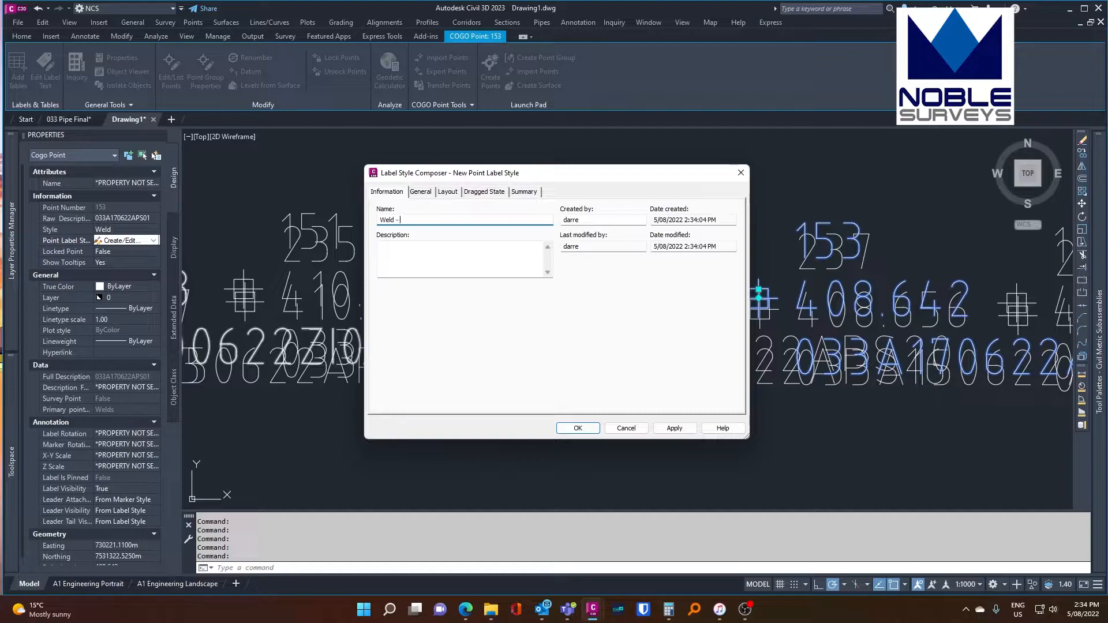
text(Label)
Set the label style's layer to Anno - Weld.
click(421, 192)
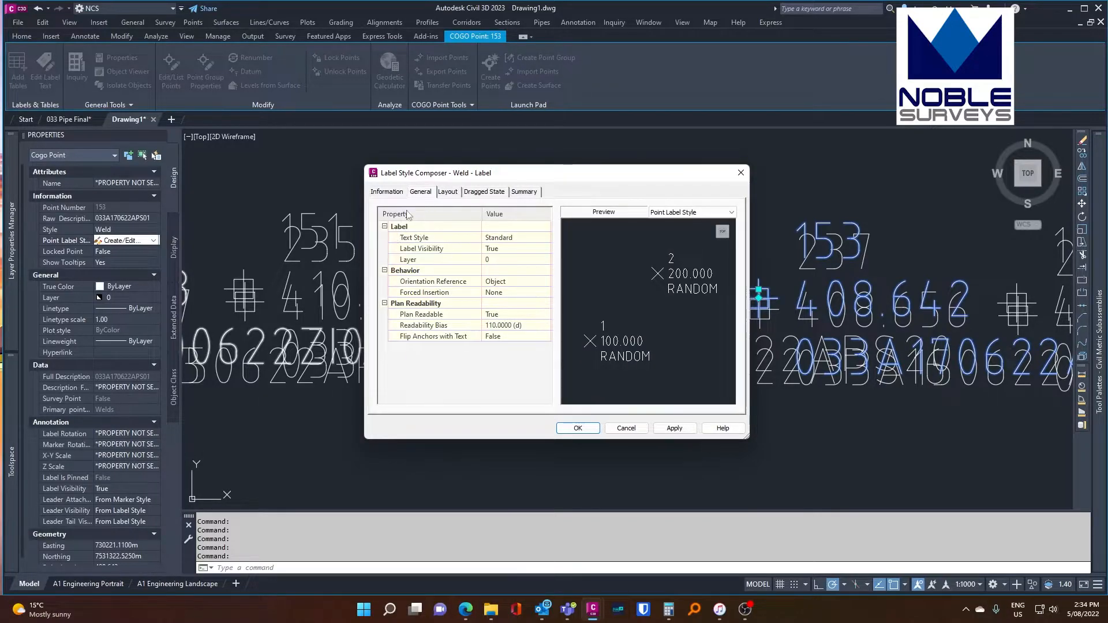
click(528, 259)
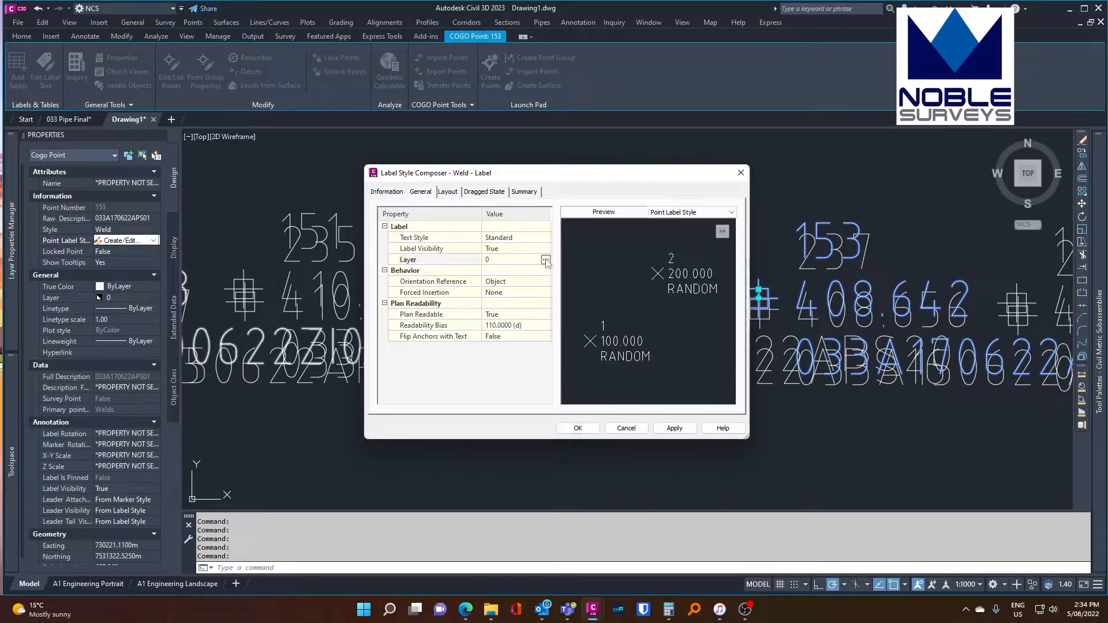
click(545, 260)
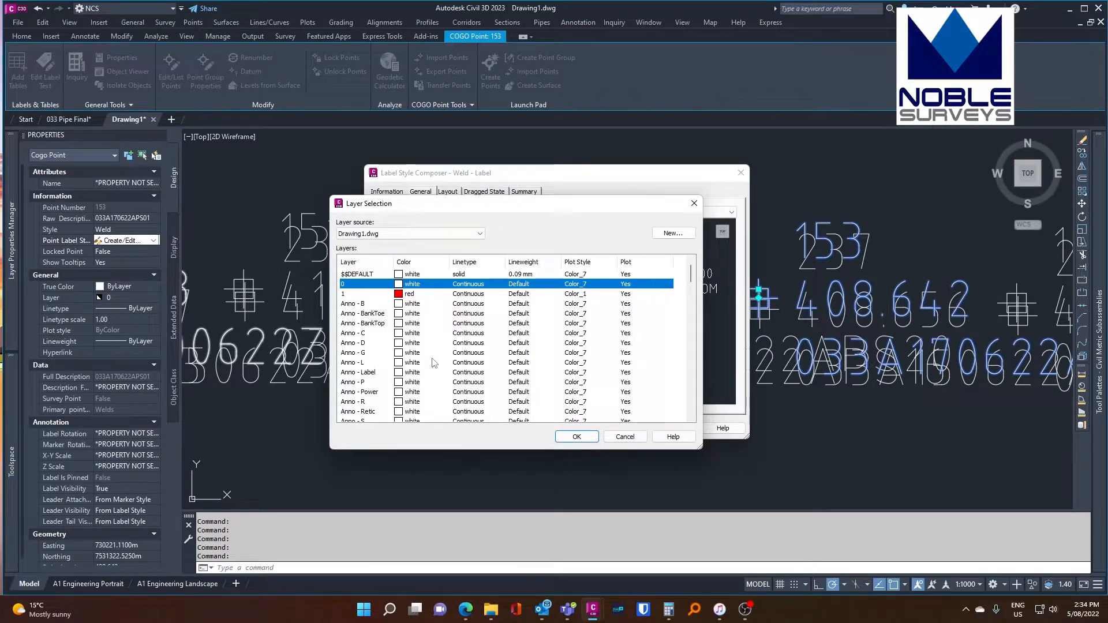
scroll(363, 355, down, 6)
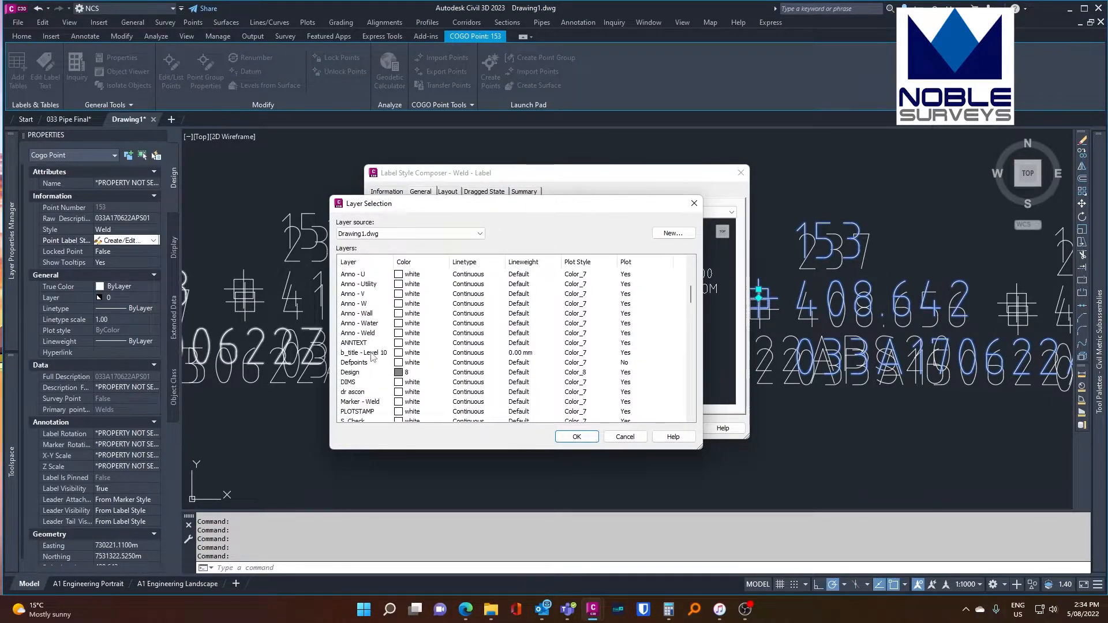
click(364, 334)
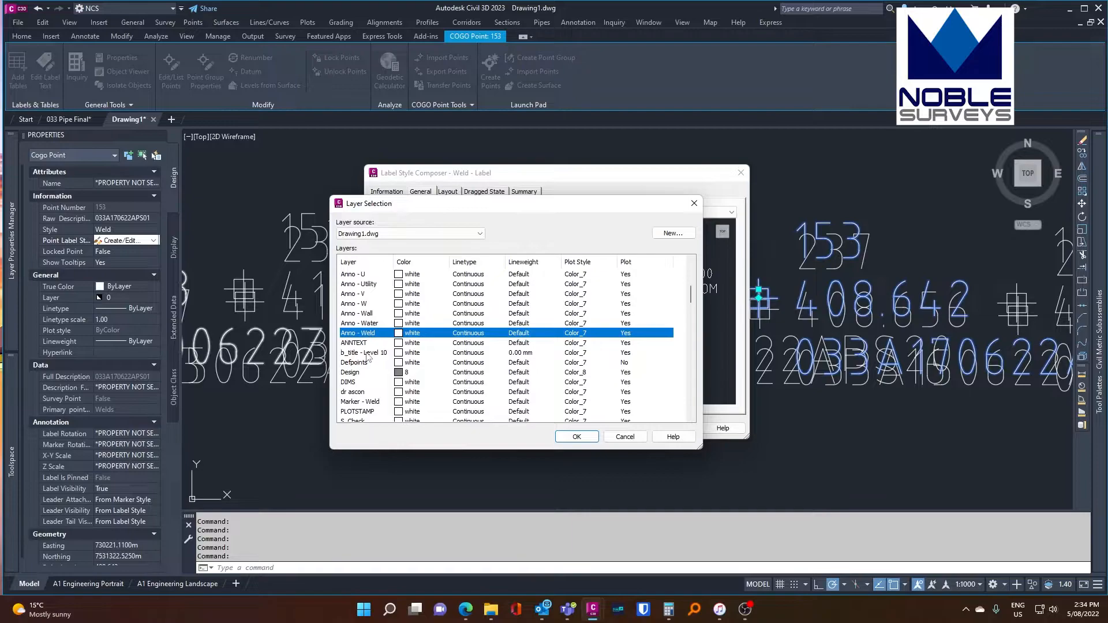
click(575, 437)
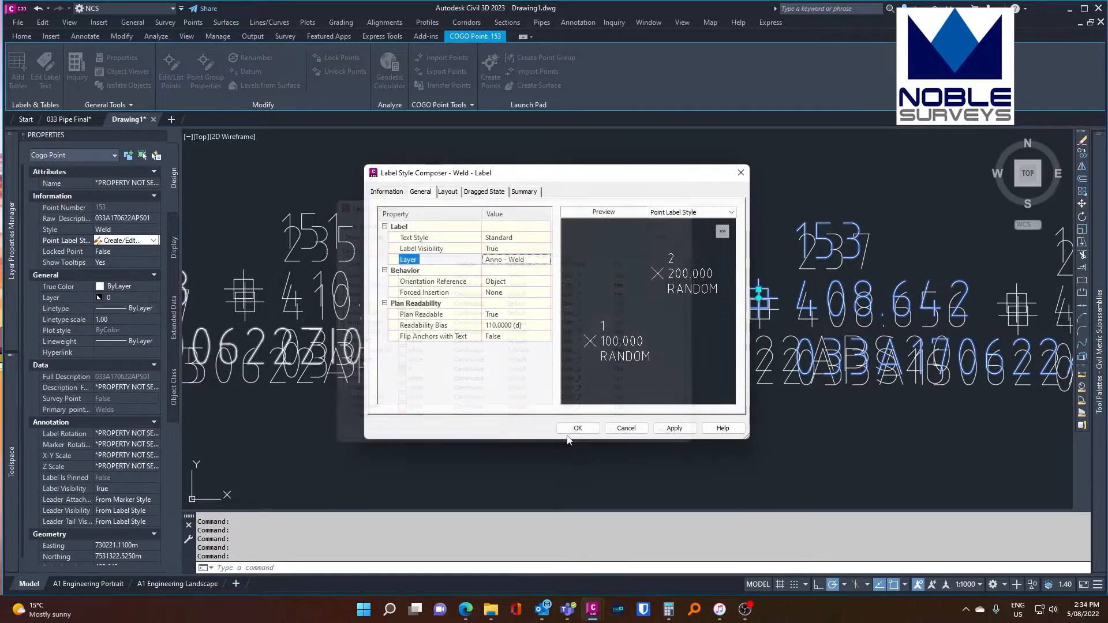
Review the layout settings of the label style's Point Number, Point Level and Point Description components.
click(448, 192)
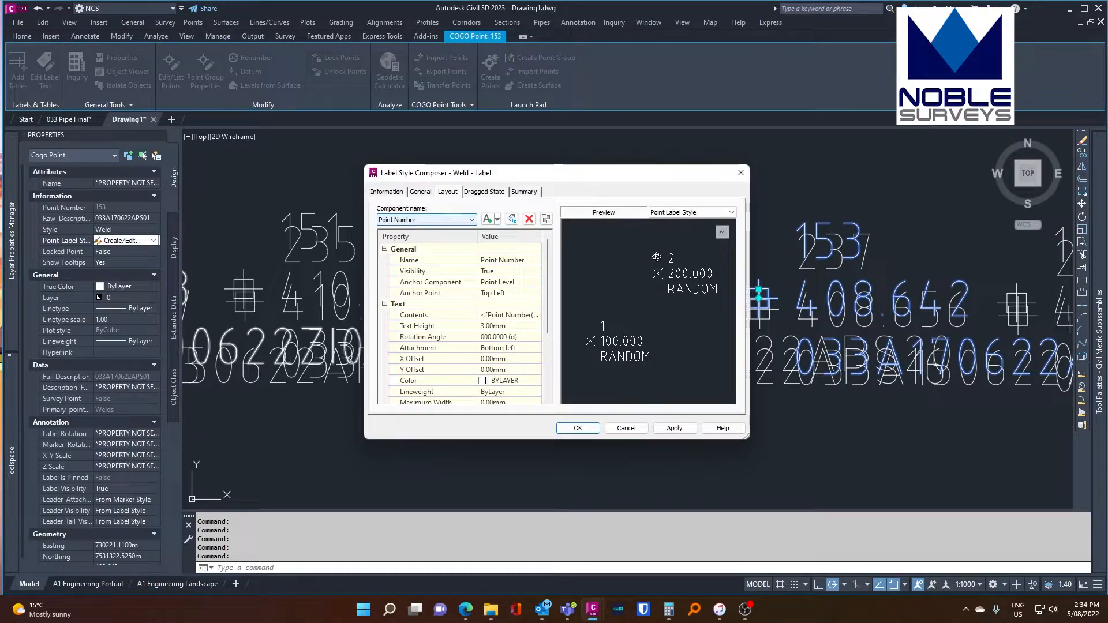
click(430, 220)
click(430, 238)
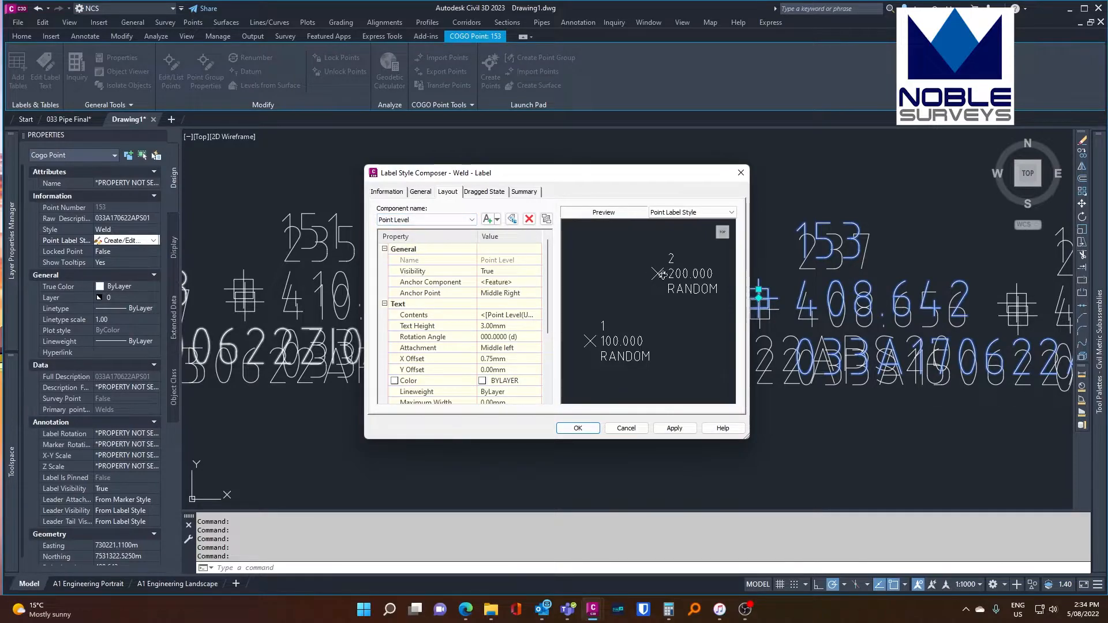
click(431, 220)
click(427, 249)
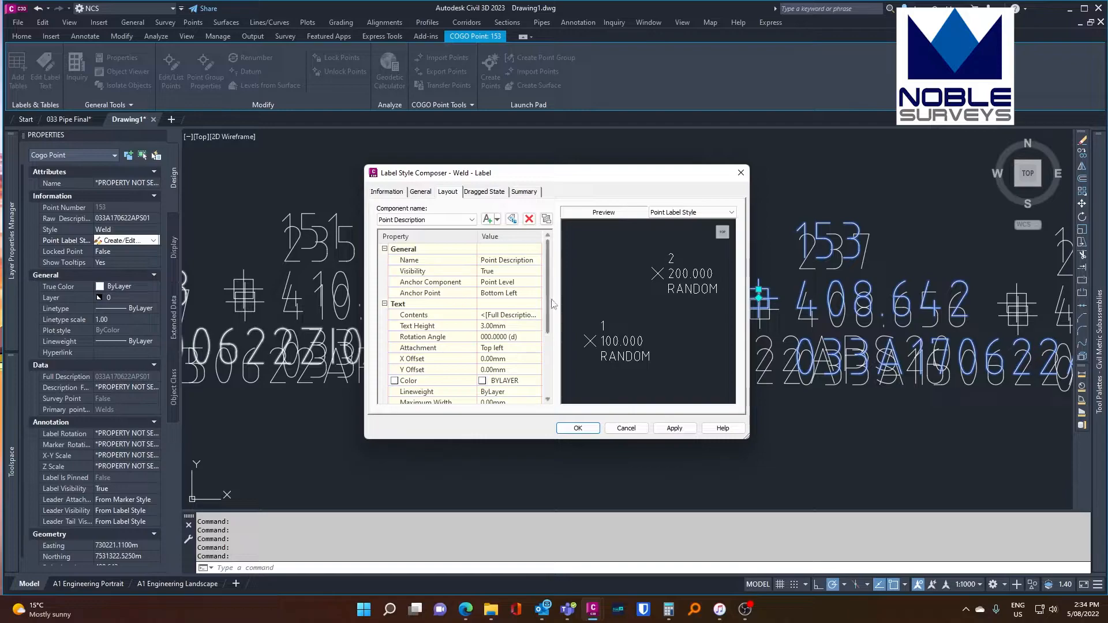
scroll(520, 346, down, 3)
scroll(500, 349, up, 3)
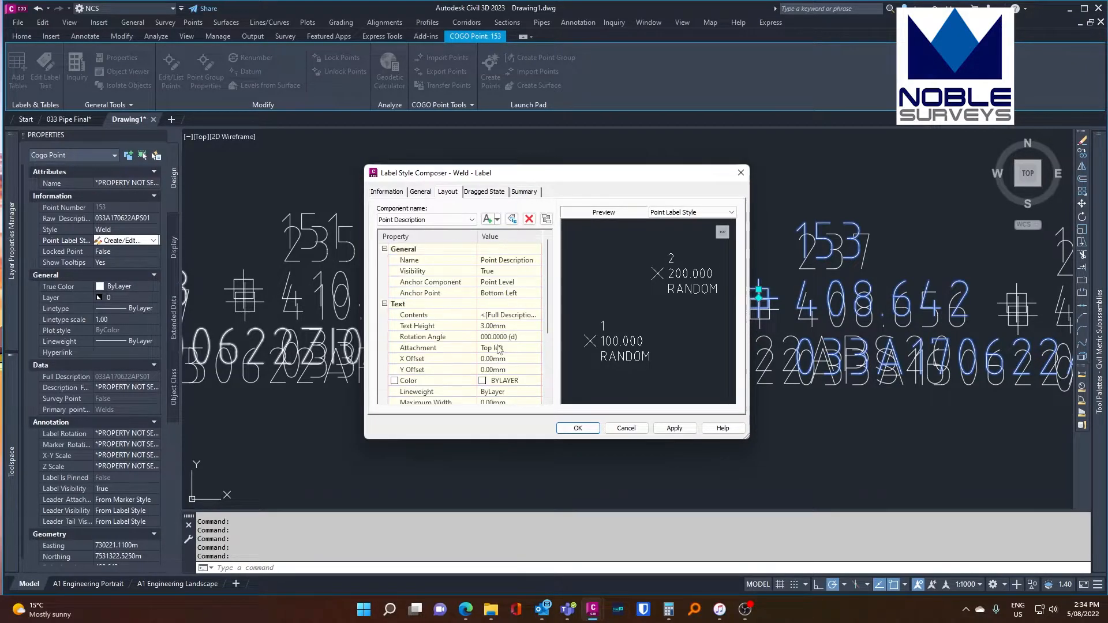
Delete the Point Number and Point Level components from the label style, keeping only Point Description.
click(416, 220)
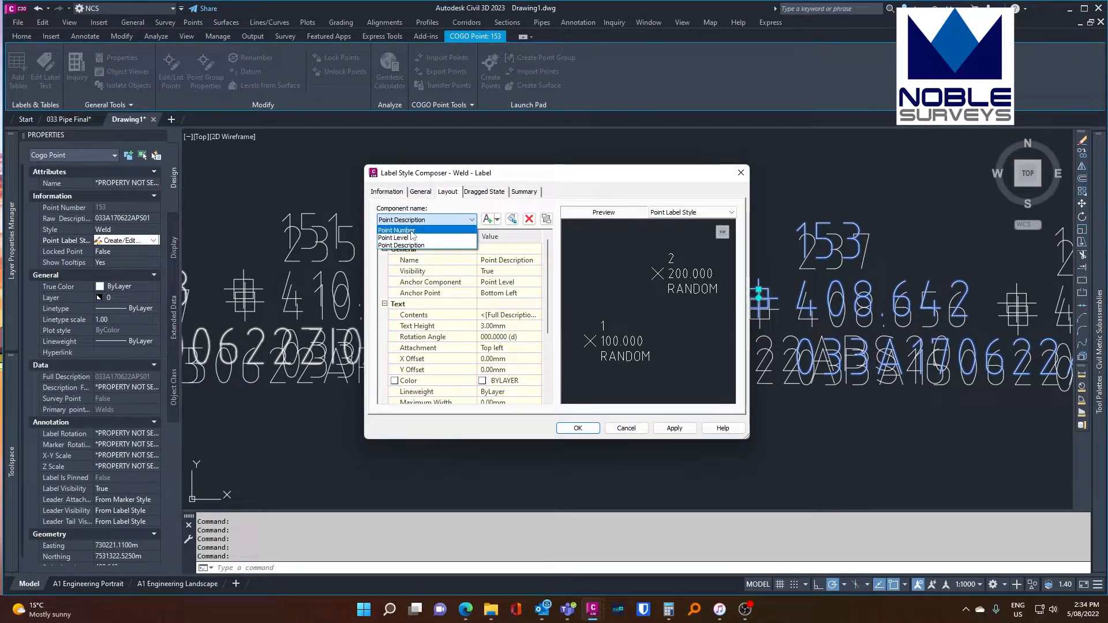
click(412, 231)
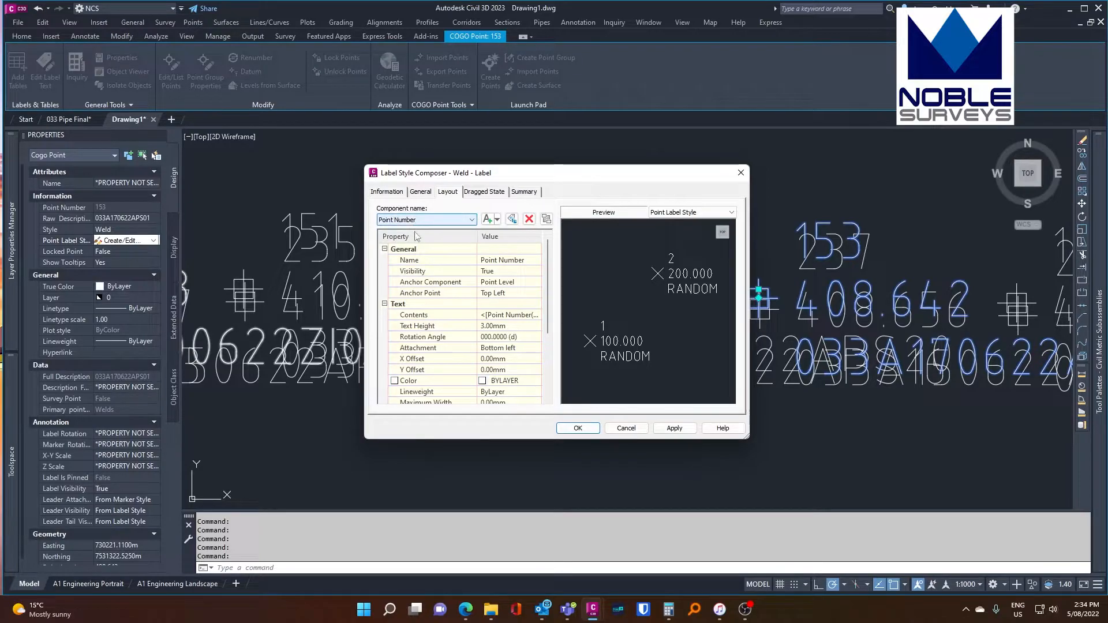
click(529, 219)
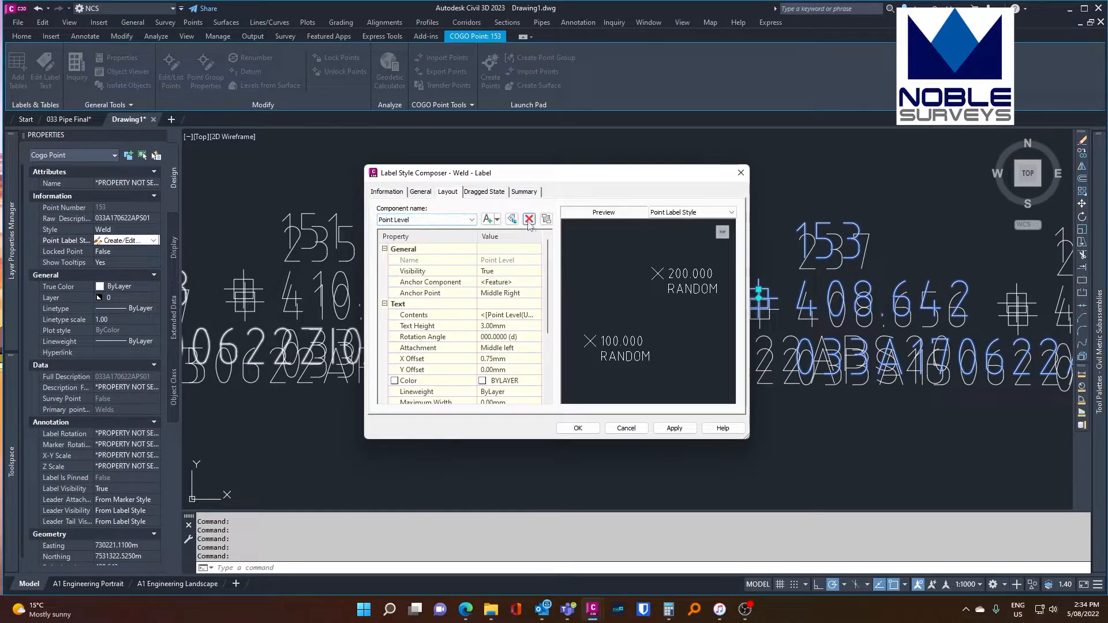
click(530, 219)
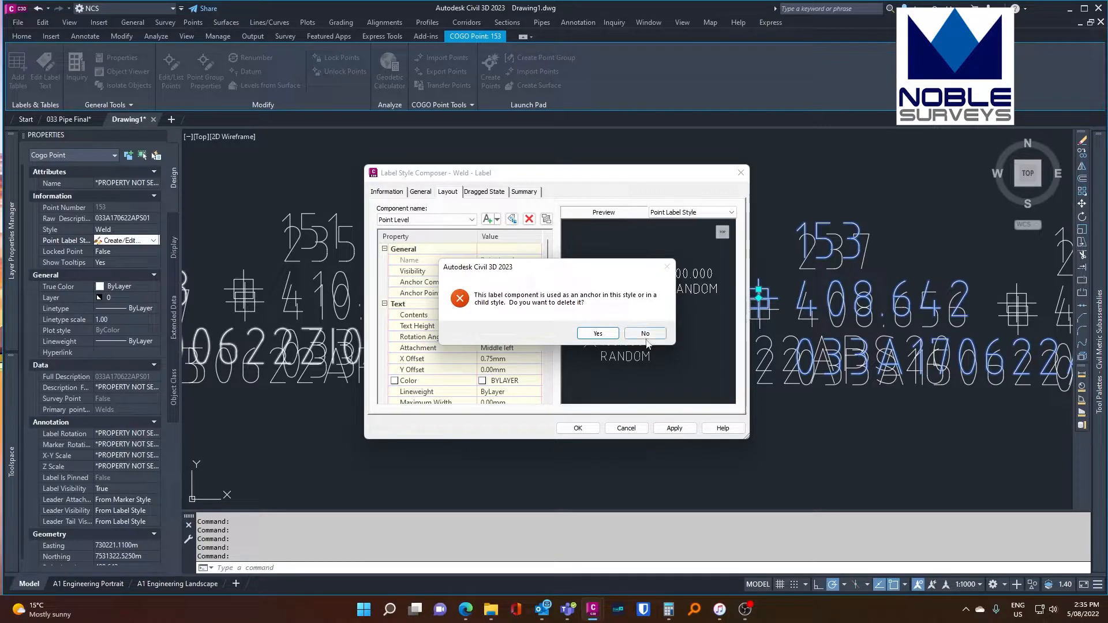
click(598, 333)
click(427, 221)
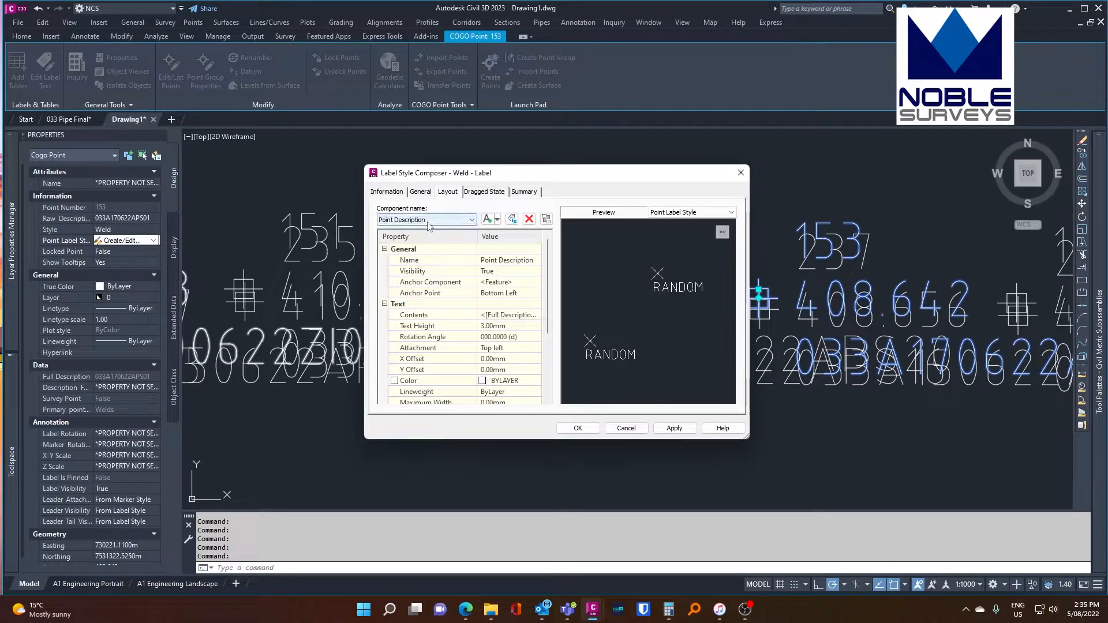
click(428, 223)
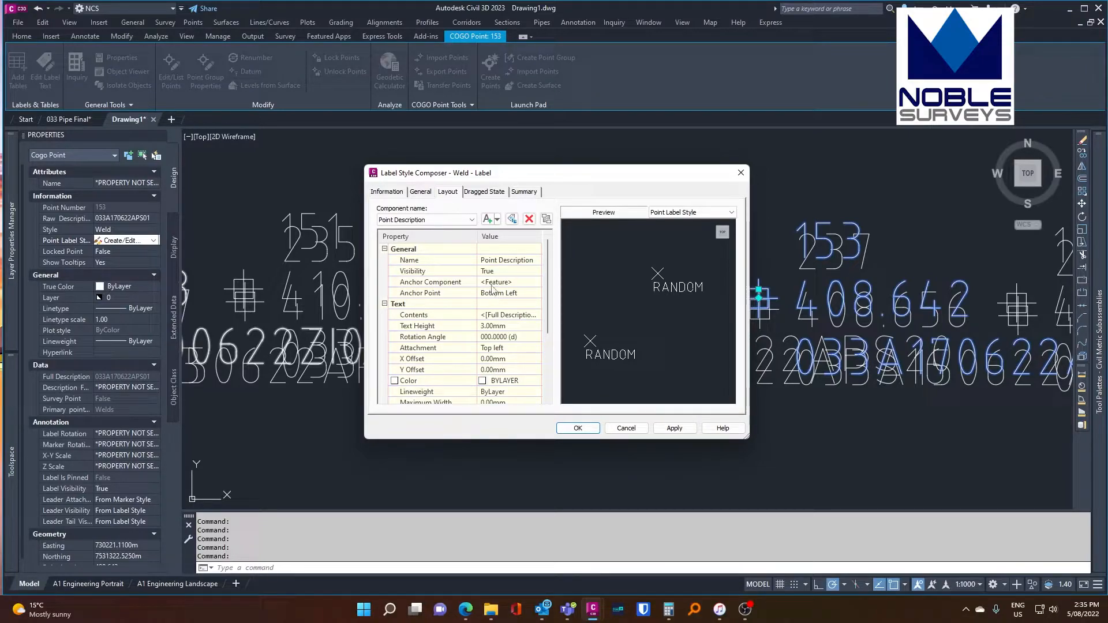
Keep Point Description anchored to the feature and set its anchor point to Middle Center.
click(515, 282)
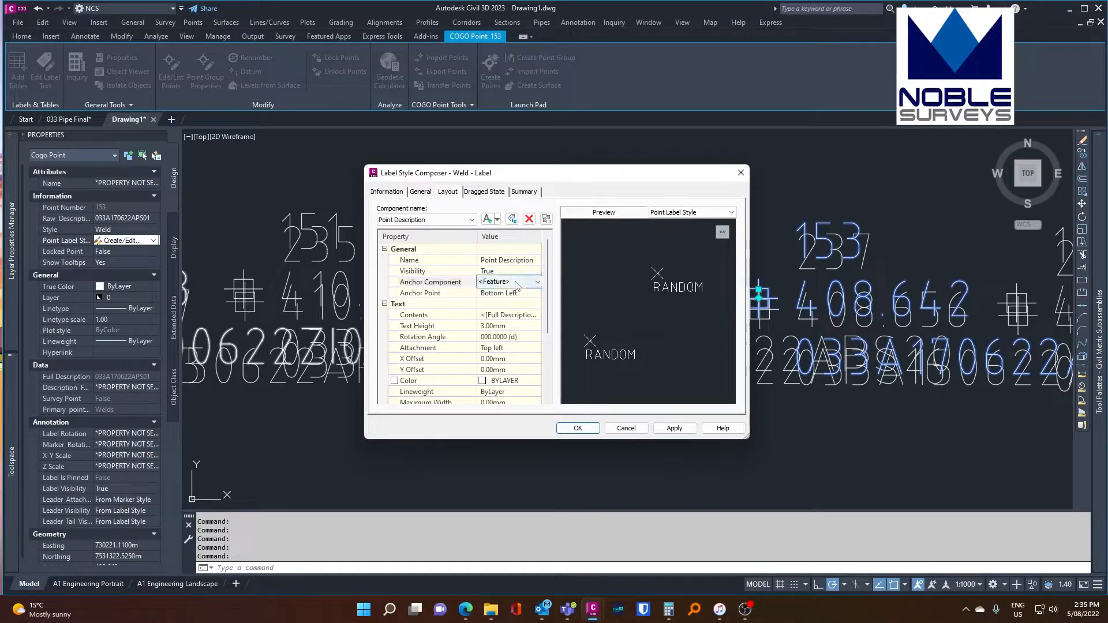
click(516, 283)
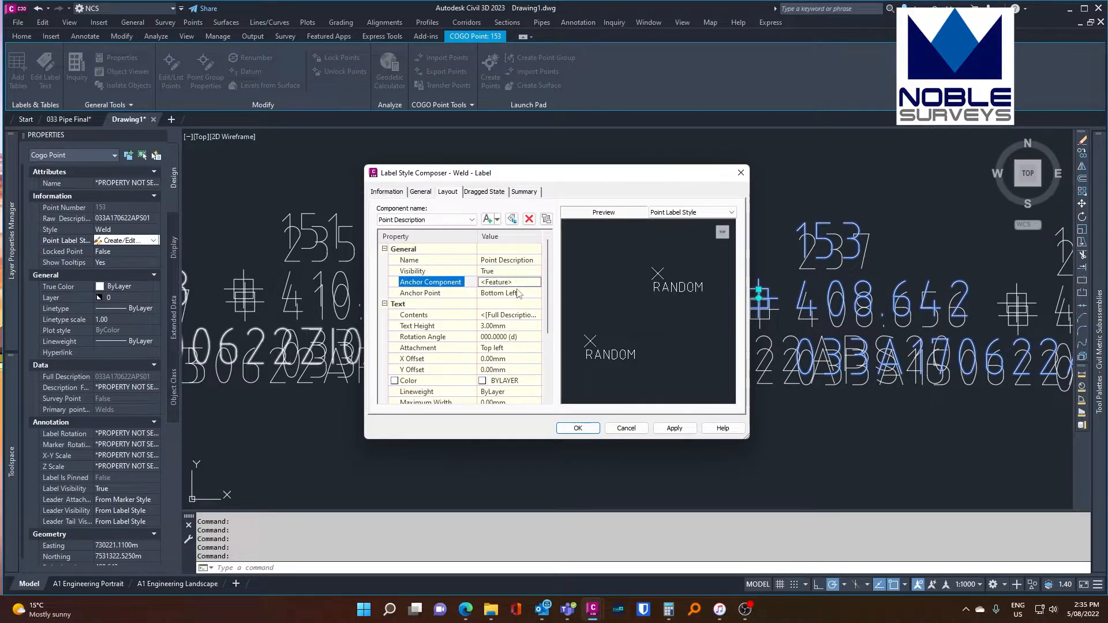
click(520, 296)
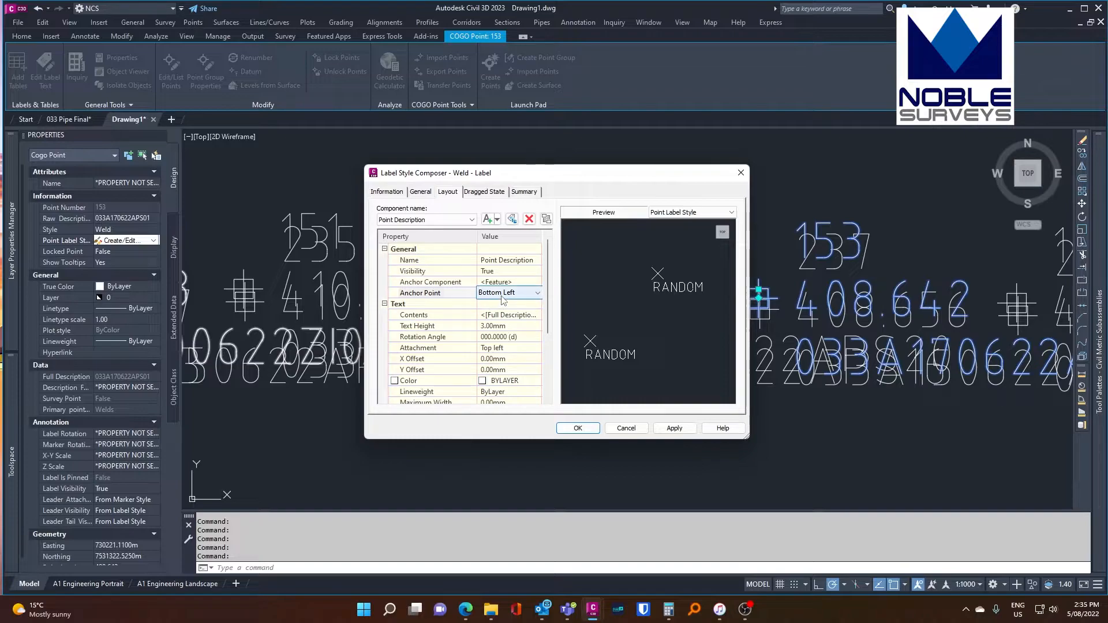
click(502, 296)
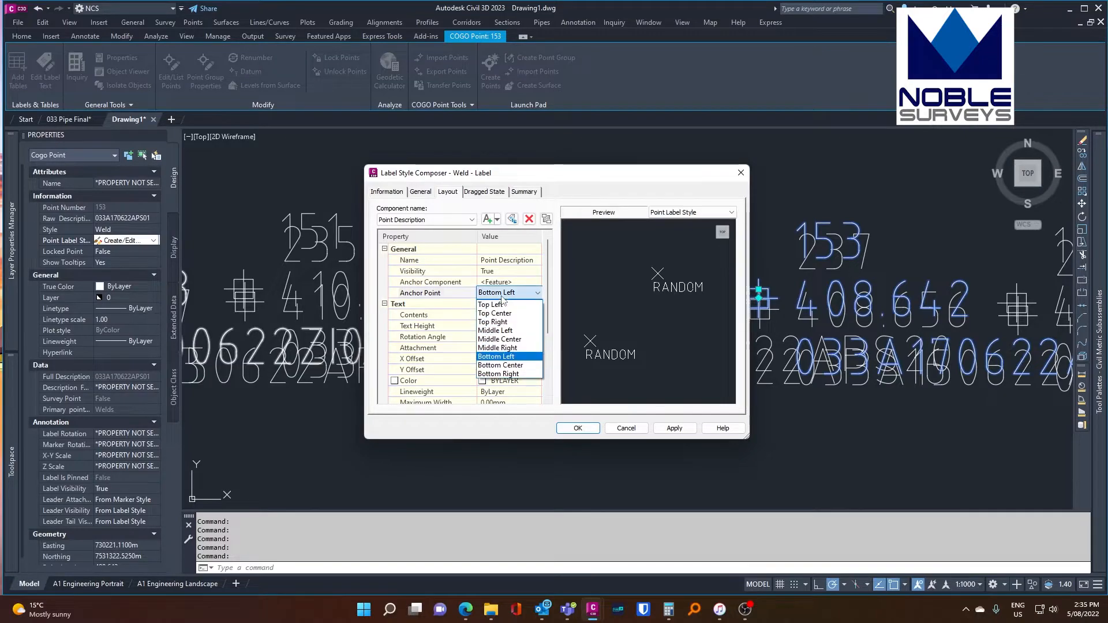
click(508, 339)
click(504, 293)
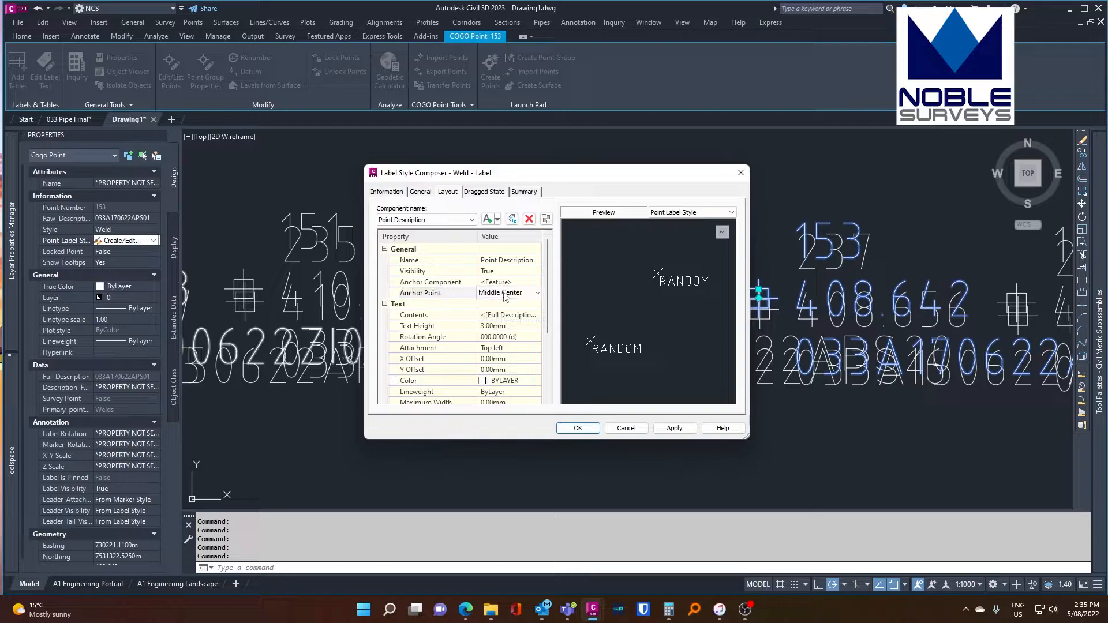
click(504, 294)
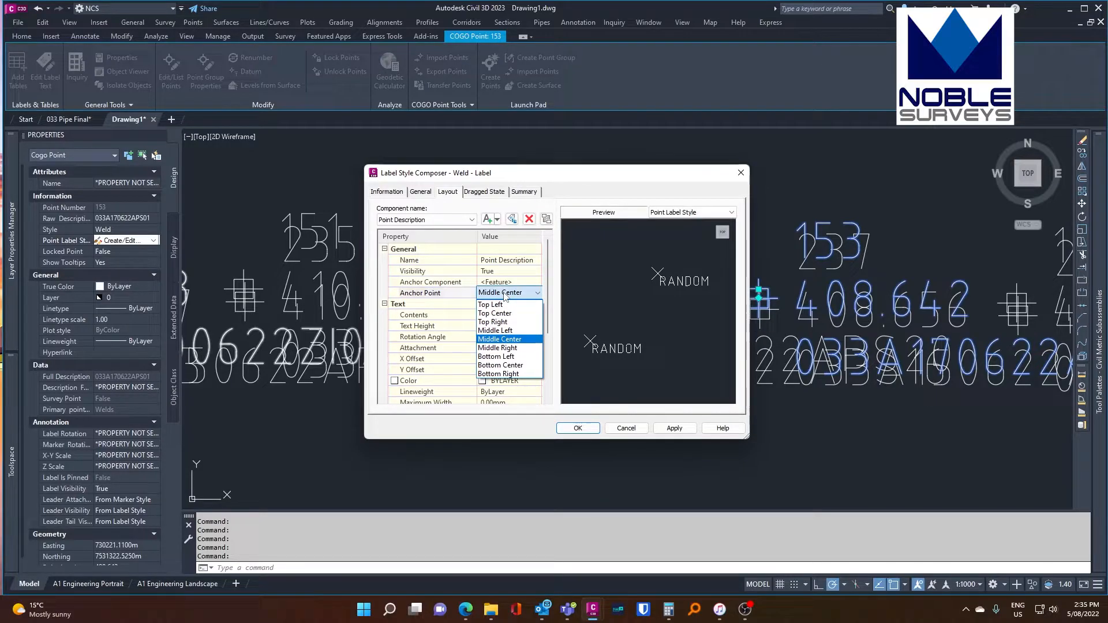
click(504, 294)
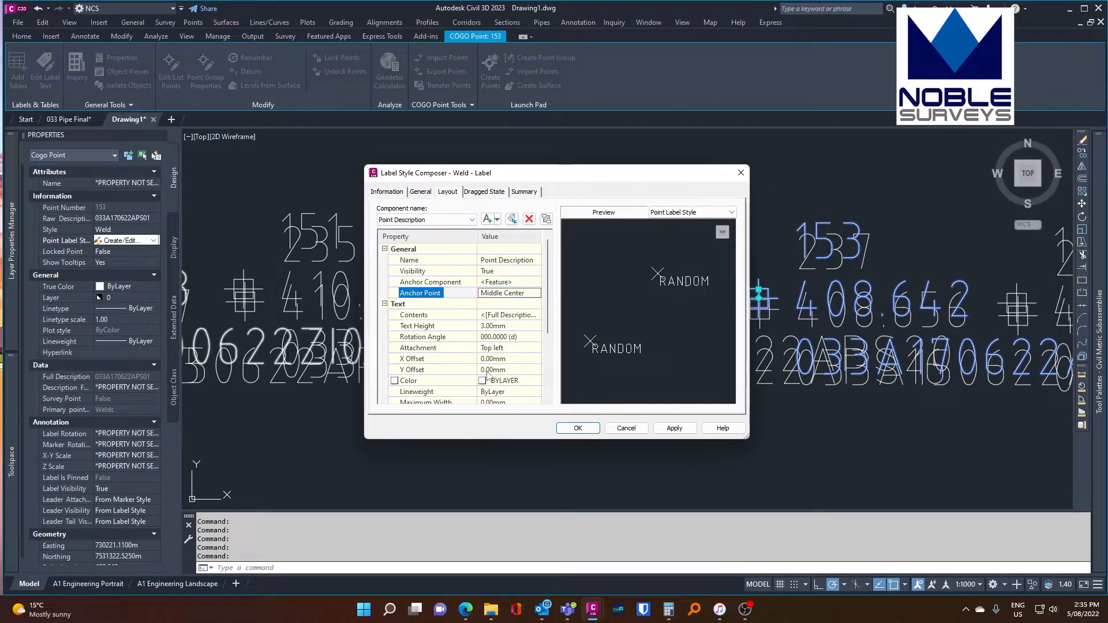
Set the text attachment of the Point Description component to Middle center.
click(498, 350)
click(497, 350)
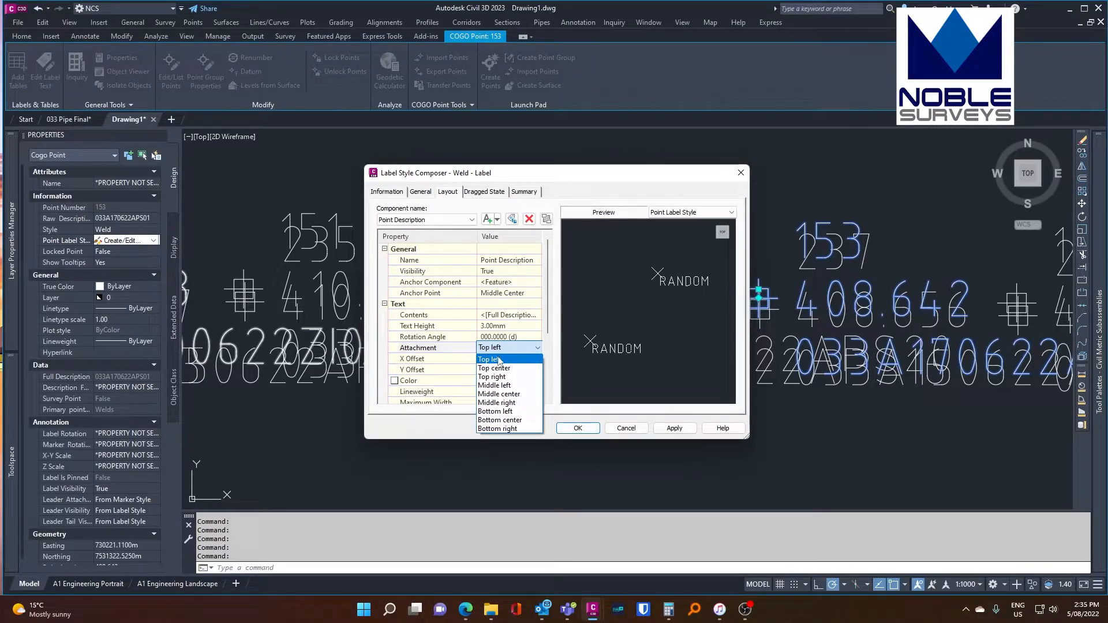
click(500, 395)
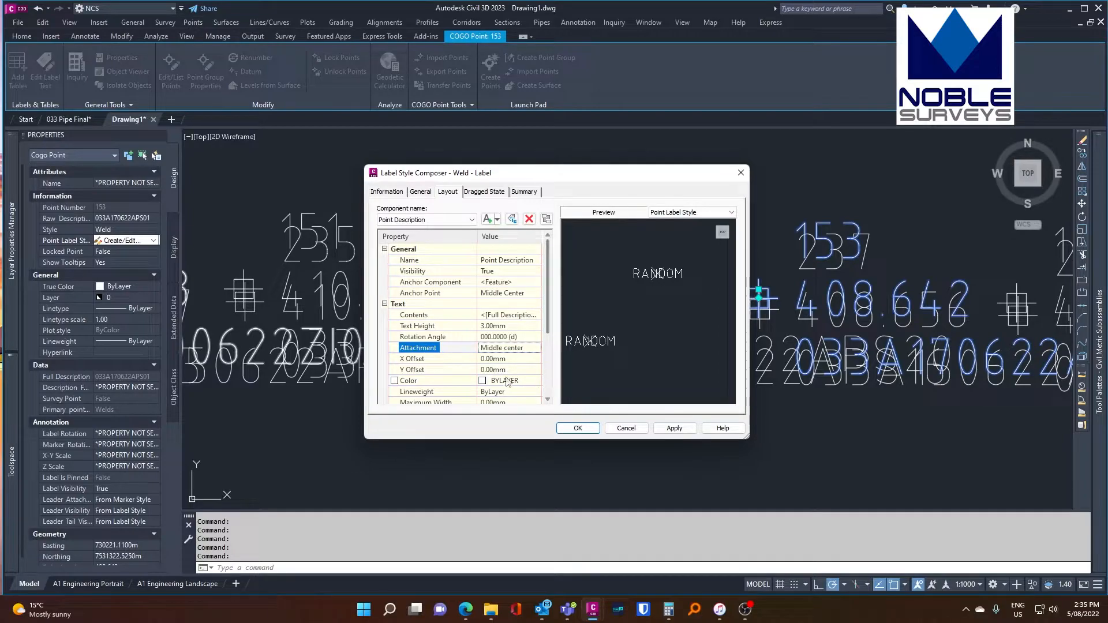
Try an X offset of 1 mm on the Point Description text and reset it to 0 mm.
click(515, 359)
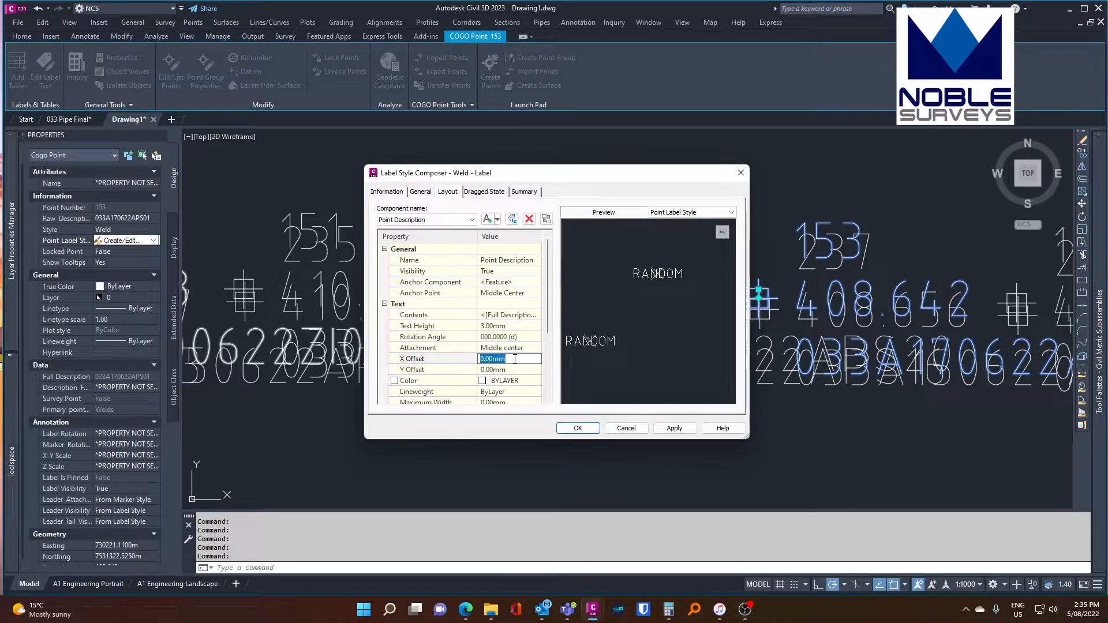
text(1)
key(Return)
click(515, 359)
text(0)
Set the Y offset of the Point Description text to 5 mm.
click(510, 370)
text(10)
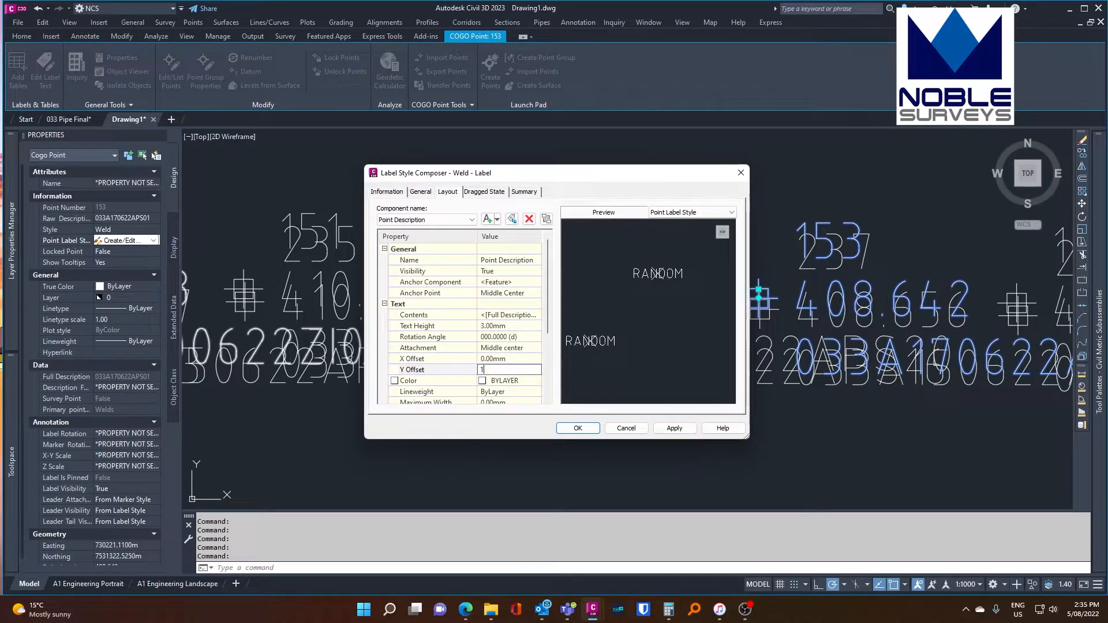
key(Return)
click(510, 369)
text(5)
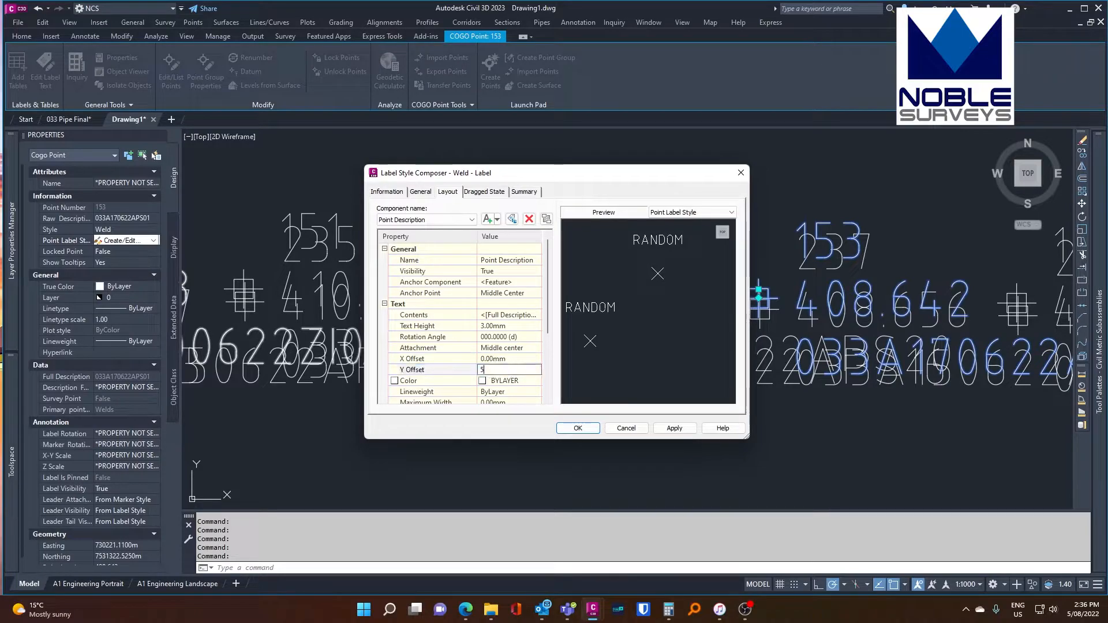
key(Return)
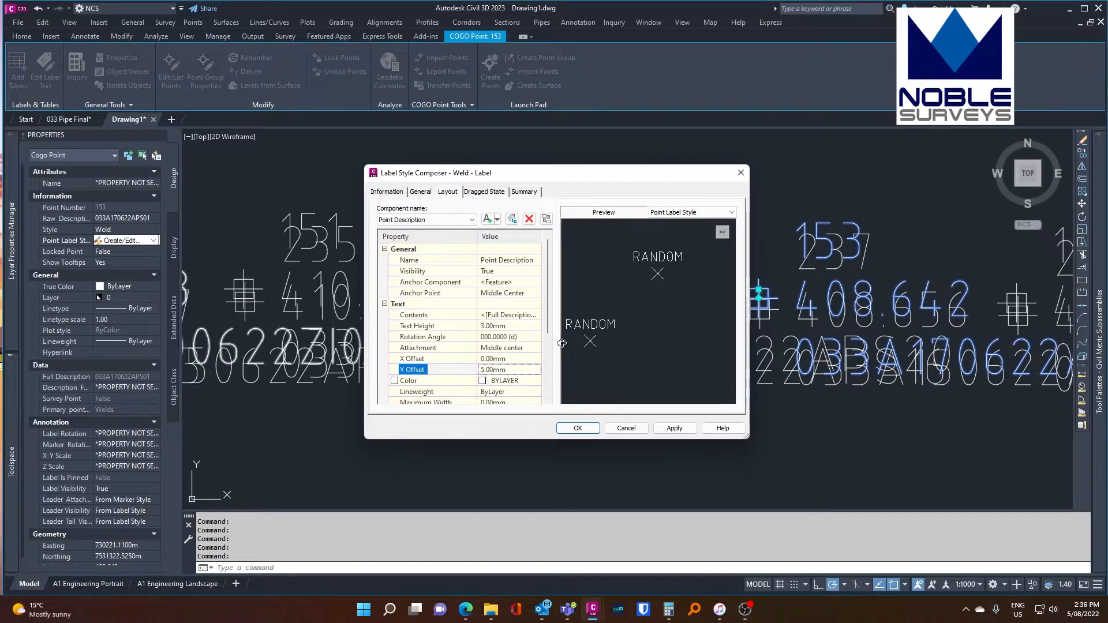
Review the property used in the Point Description's text contents, keeping Full Description.
click(504, 316)
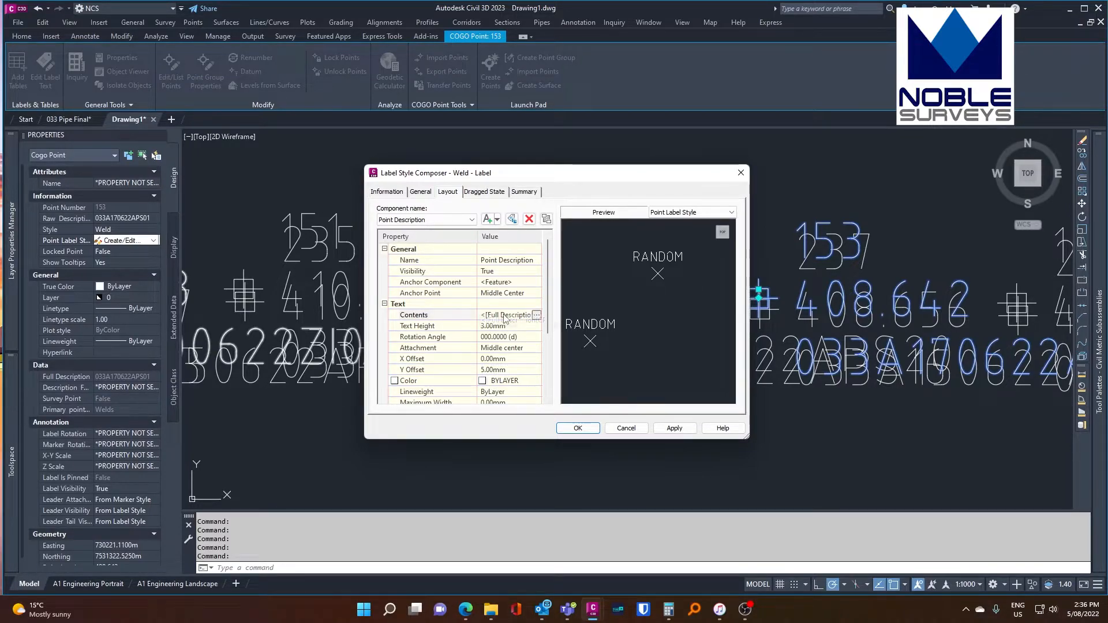
click(537, 315)
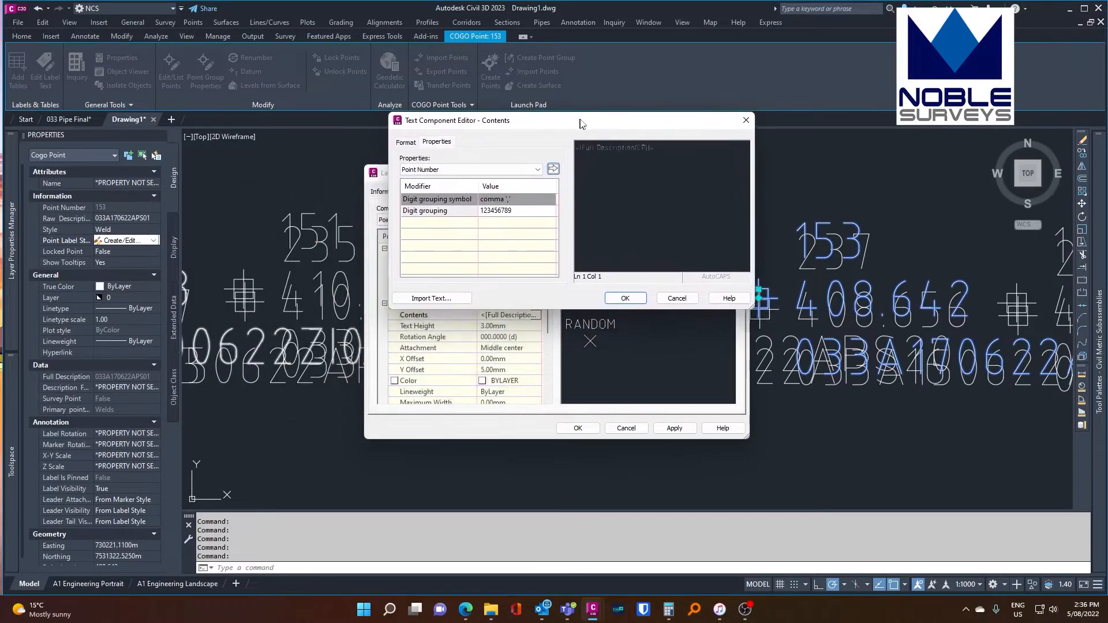
click(622, 146)
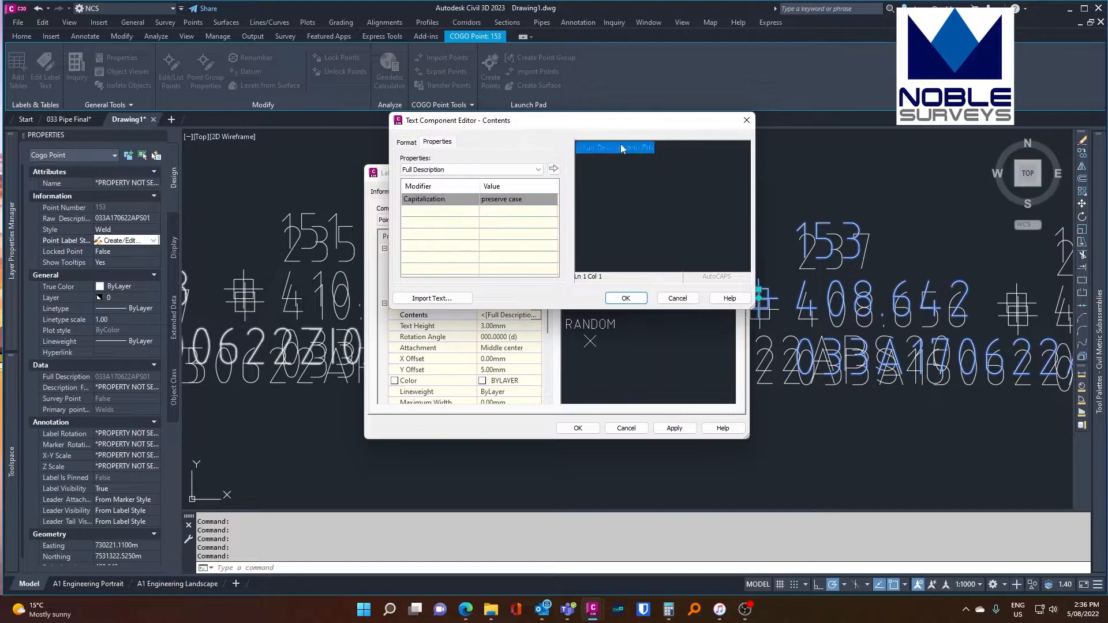
click(458, 170)
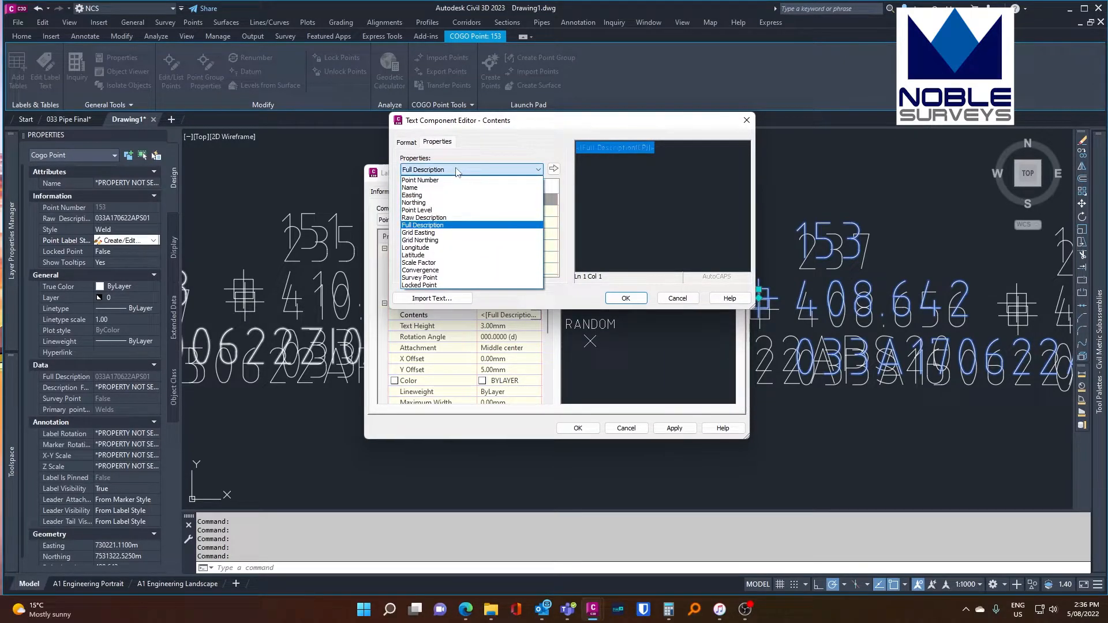
click(445, 225)
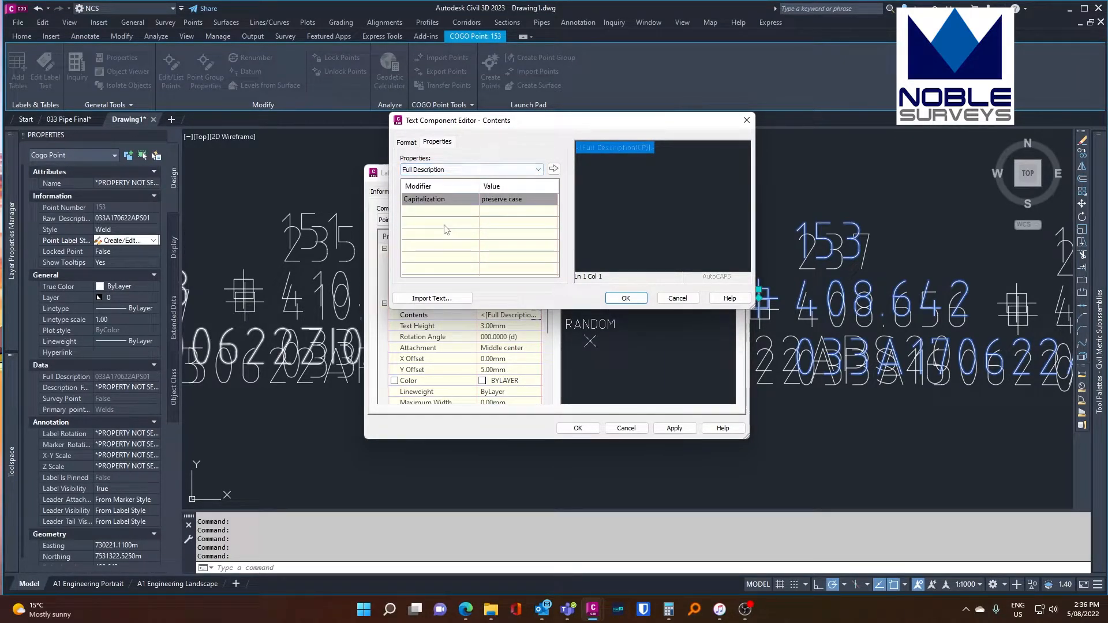
click(625, 298)
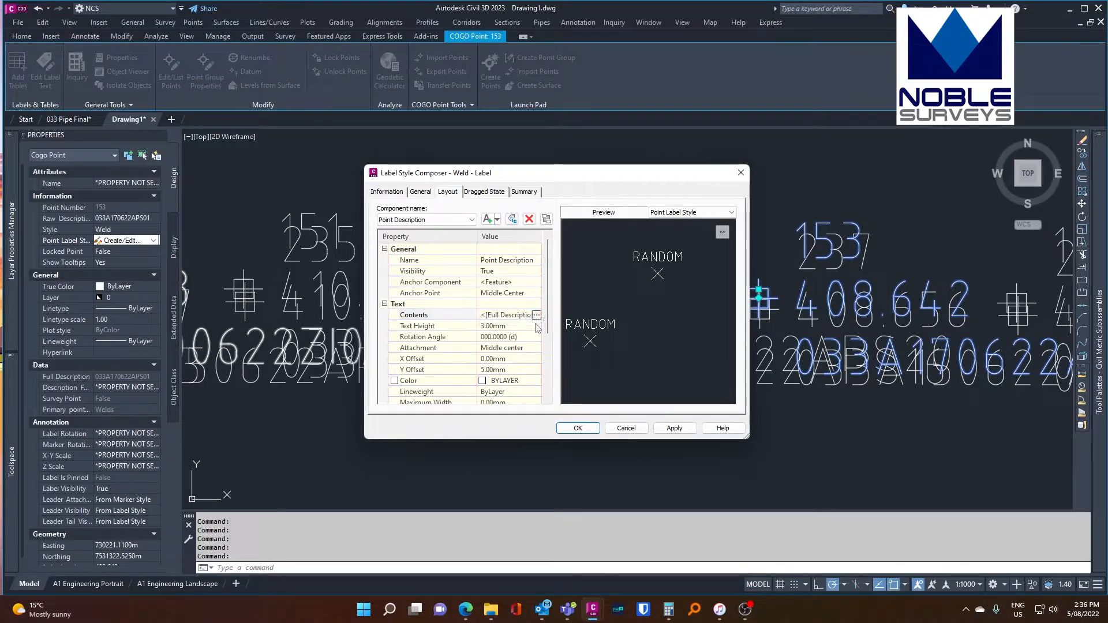
Change the font of the Full Description field in the component's contents to Arial.
click(537, 316)
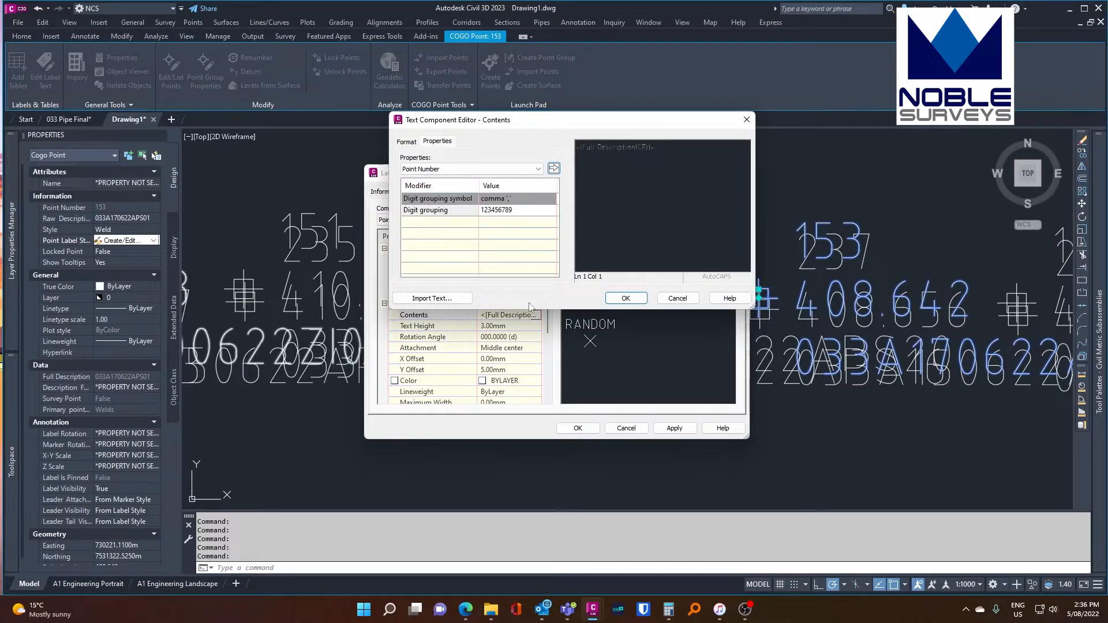
click(401, 142)
click(448, 214)
text(arent)
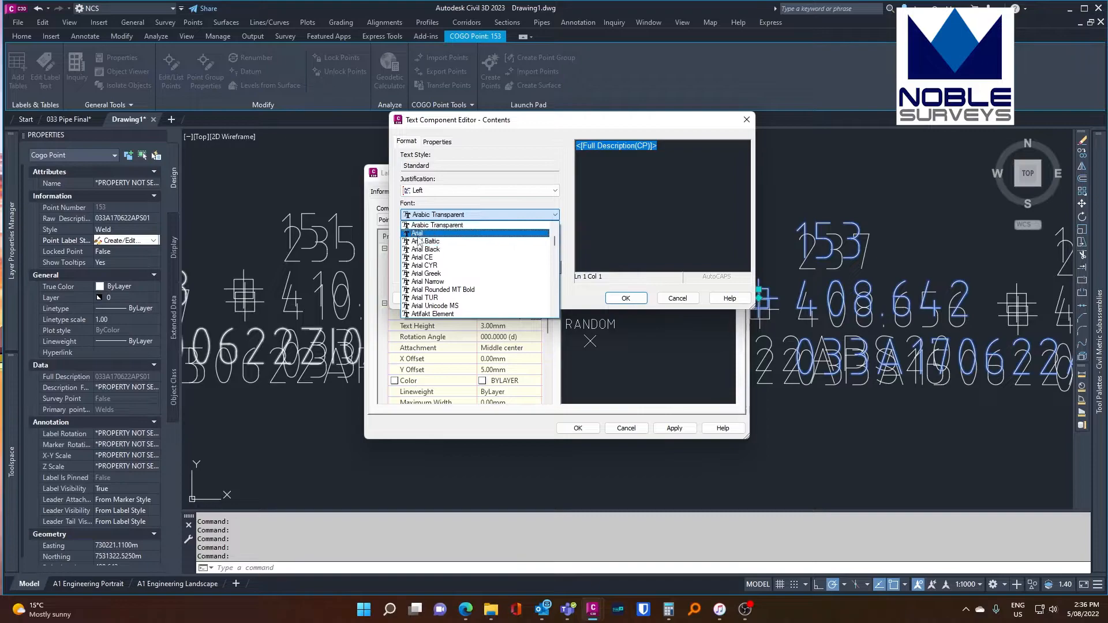
click(418, 236)
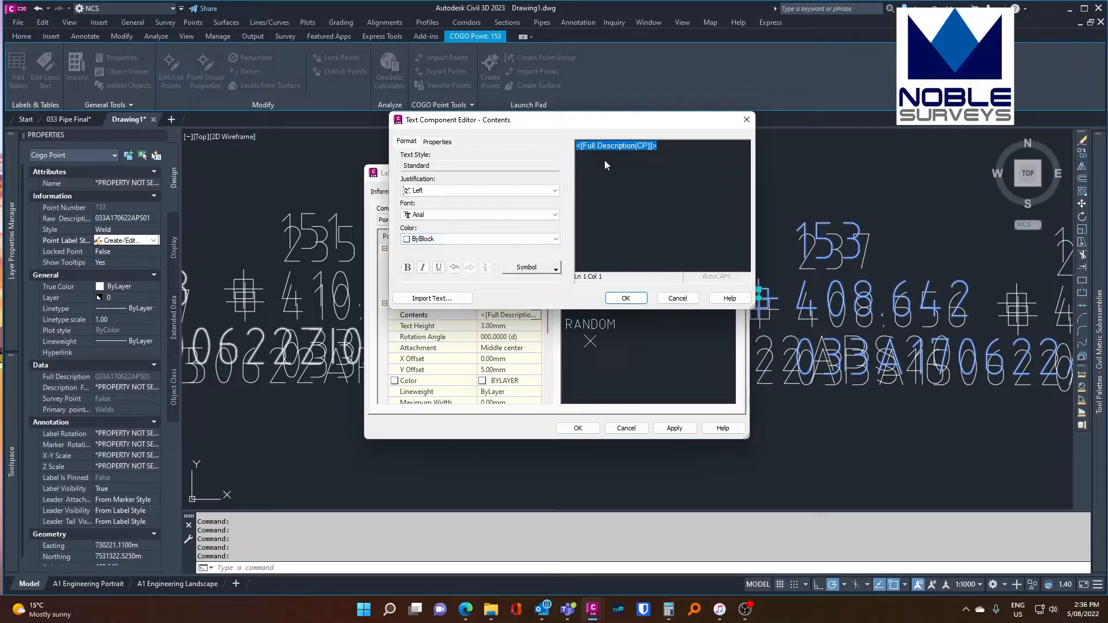
click(662, 161)
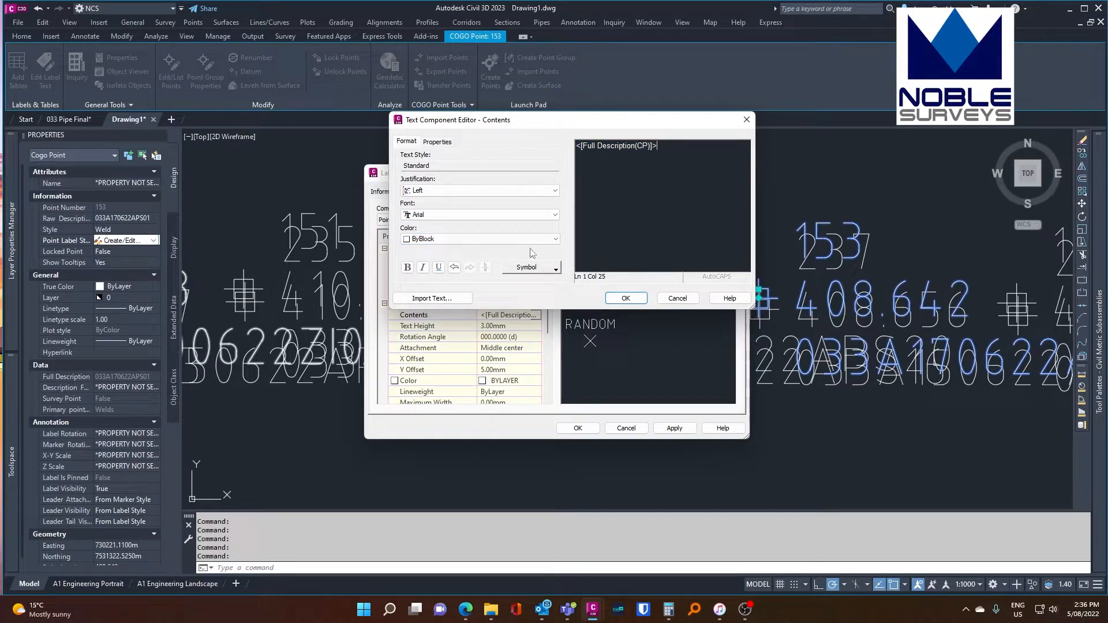
click(626, 299)
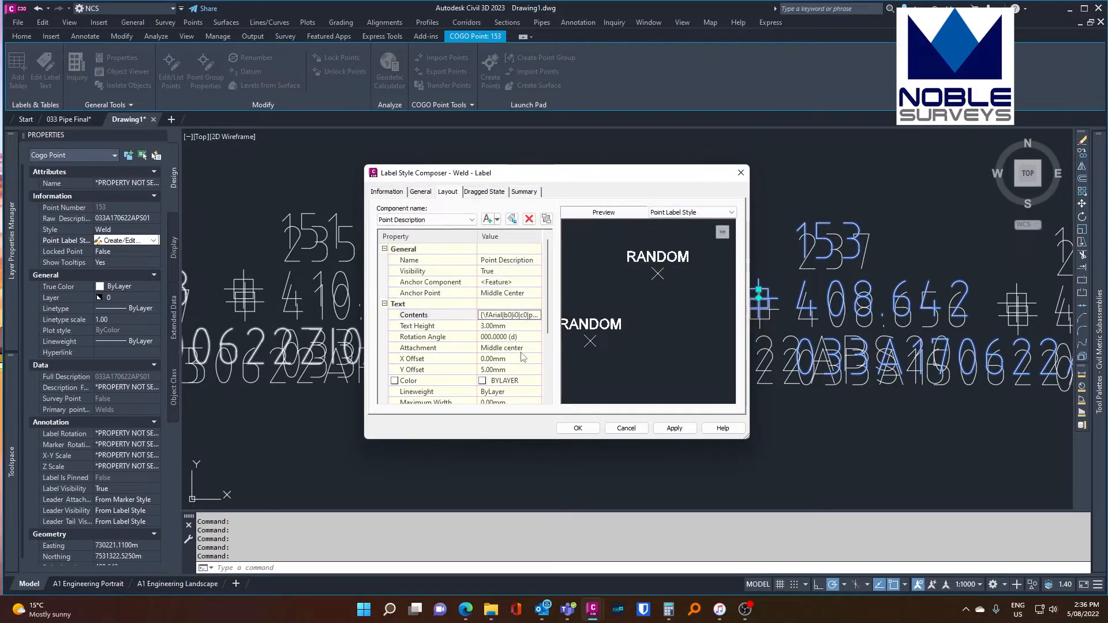
Try a 45-degree rotation angle on the Point Description text and reset it to 0.
click(503, 340)
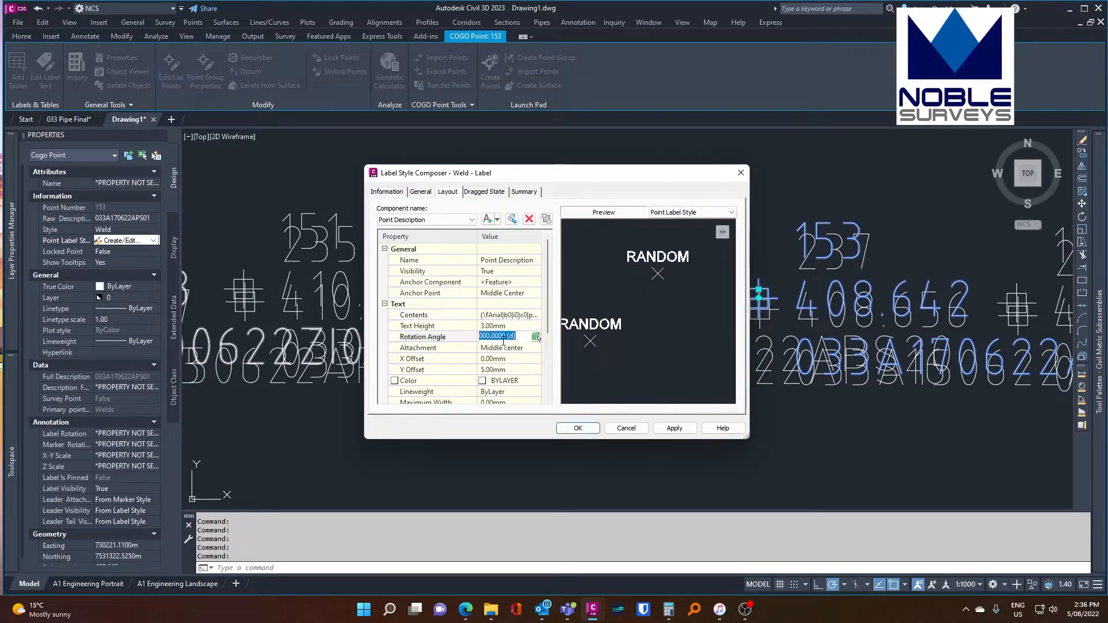
text(45)
key(Tab)
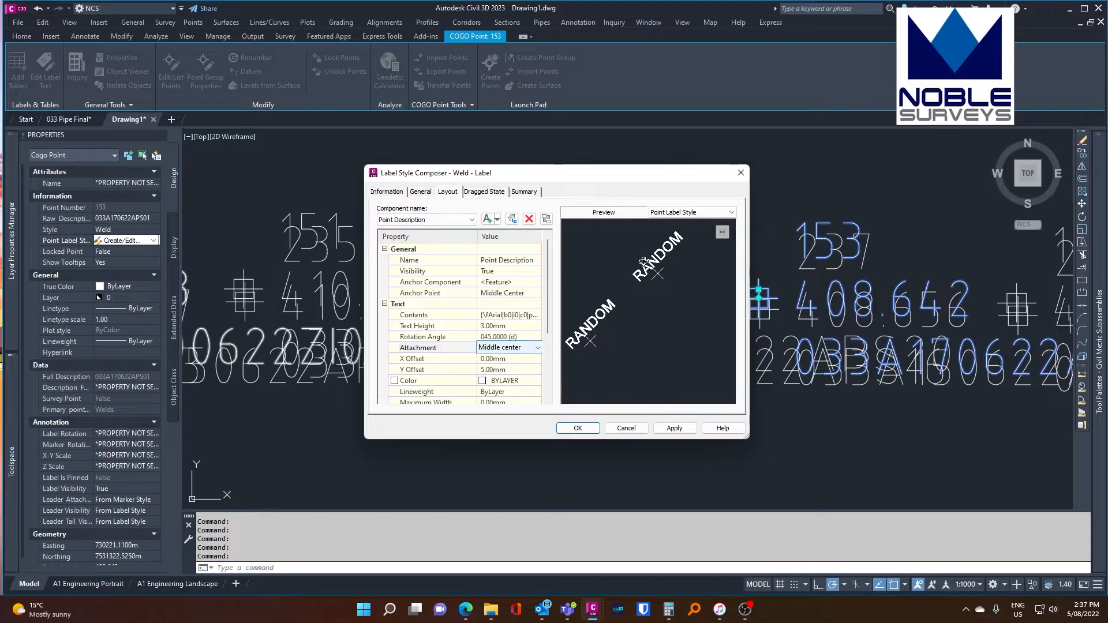
click(505, 338)
text(0)
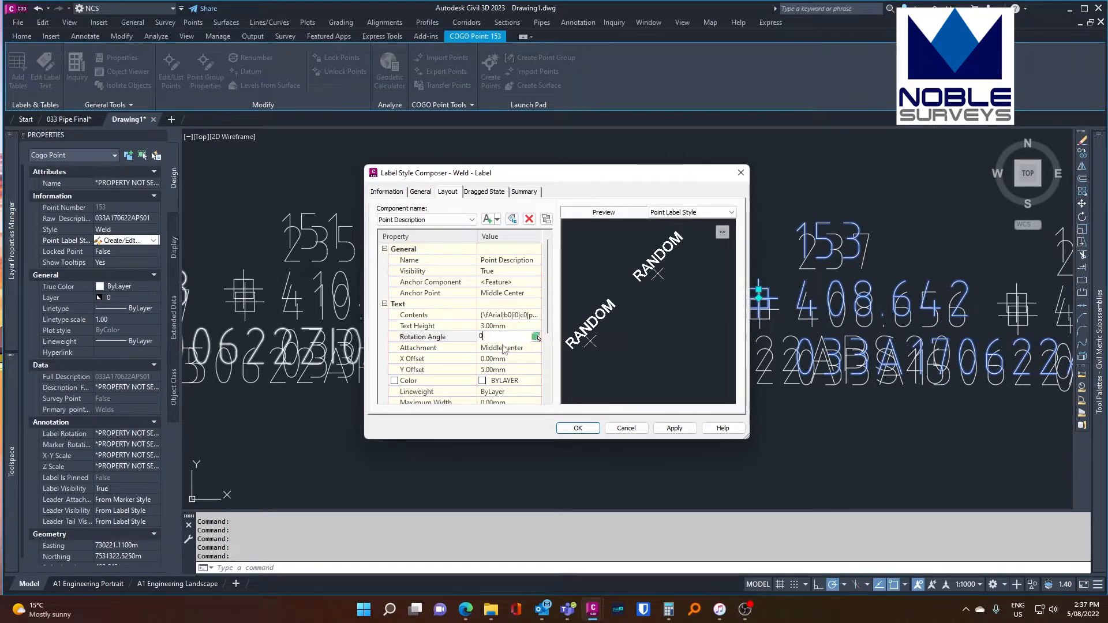
key(Return)
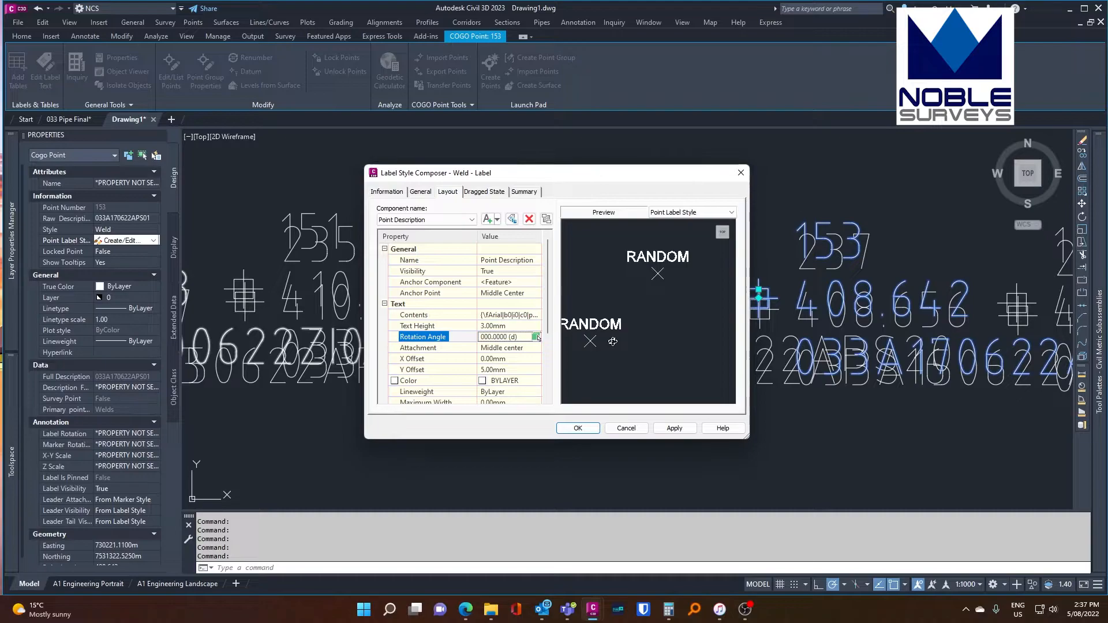
Set the Point Description component's text height to 2.5 mm.
click(499, 326)
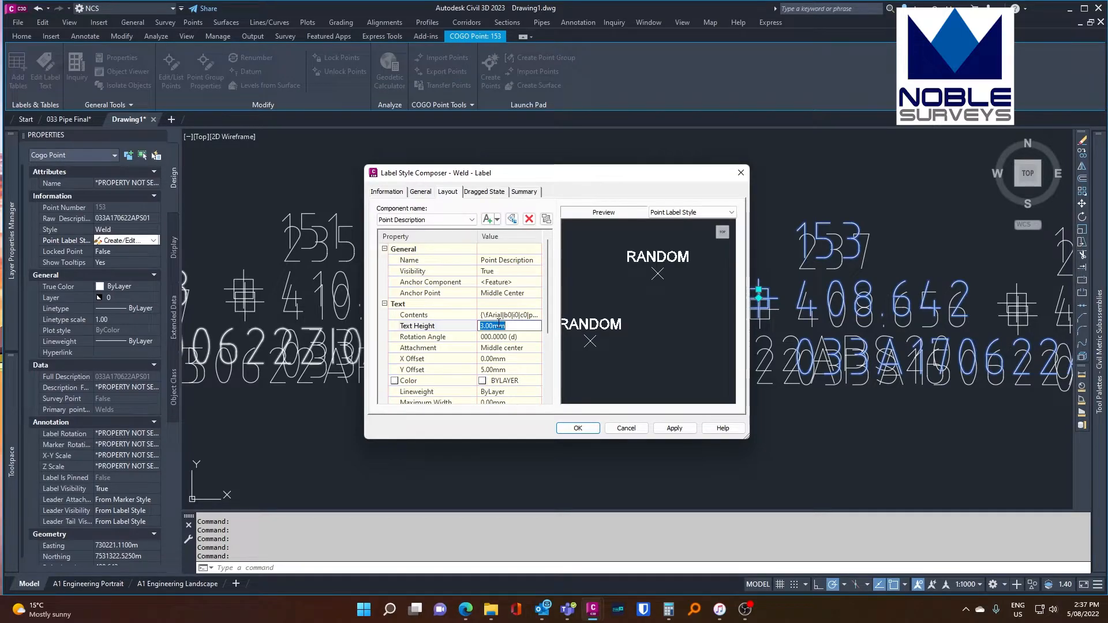
text(2.5)
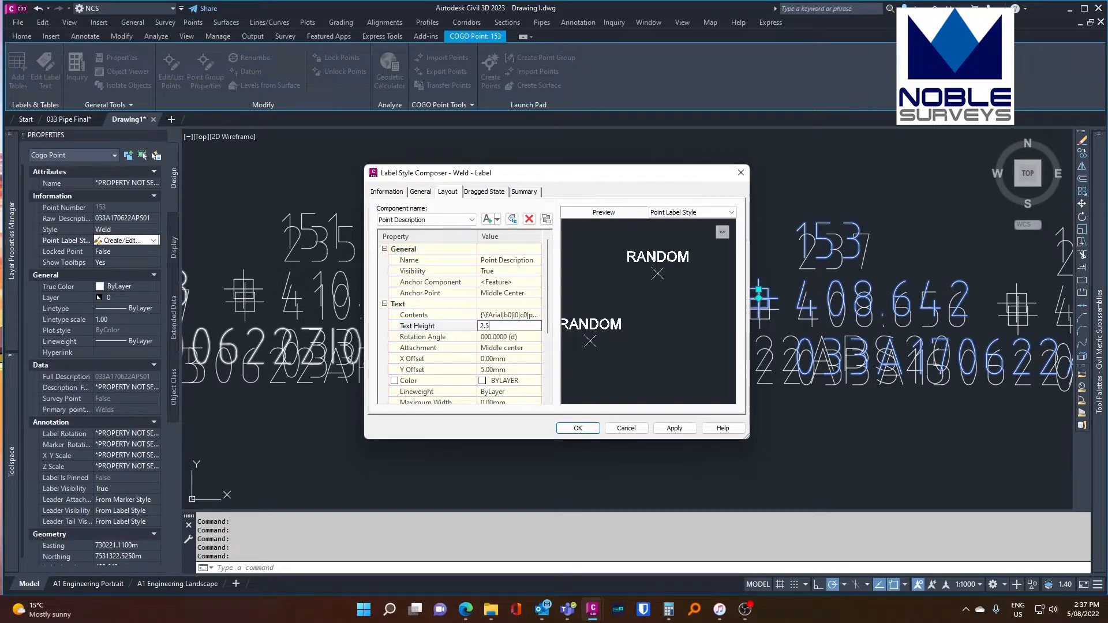
click(528, 340)
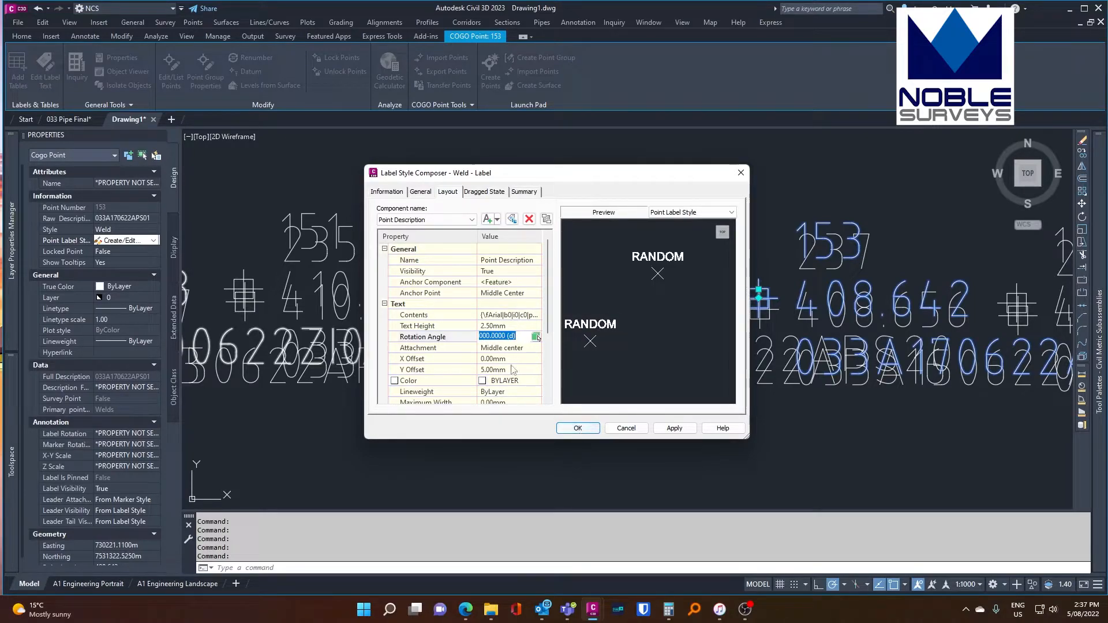
Set the text height of the label style's dragged state components to 2.5 mm.
click(478, 194)
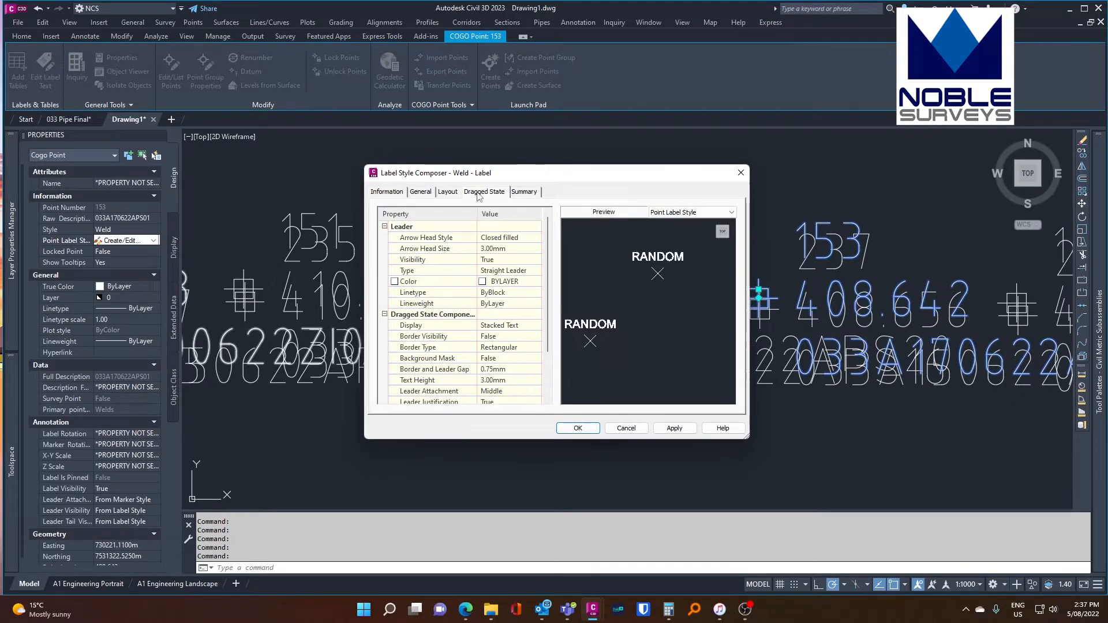
click(447, 193)
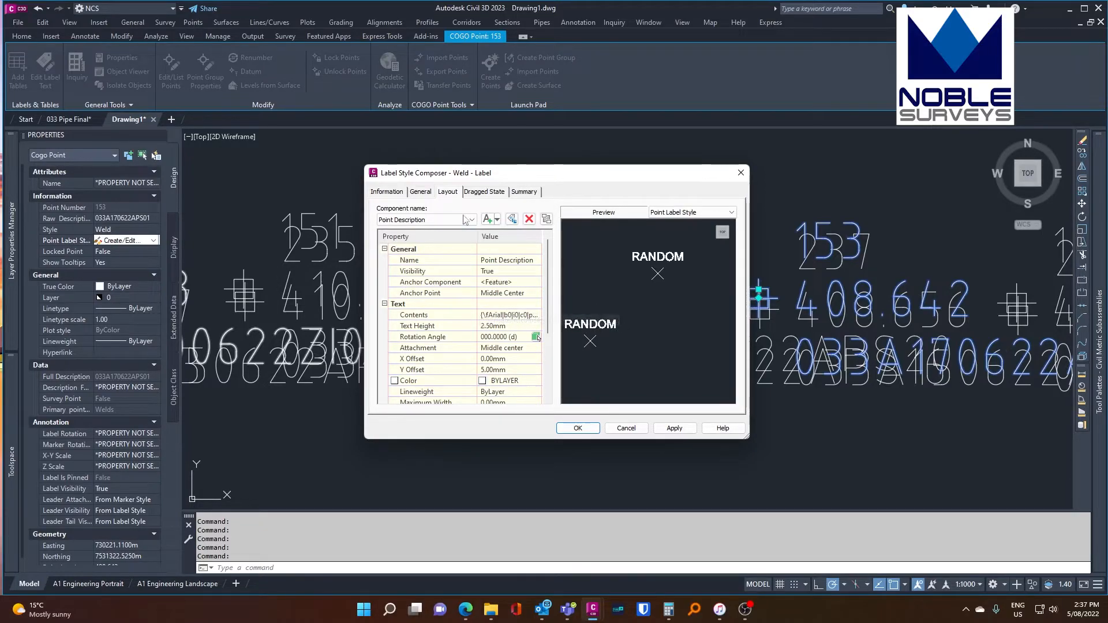
click(479, 192)
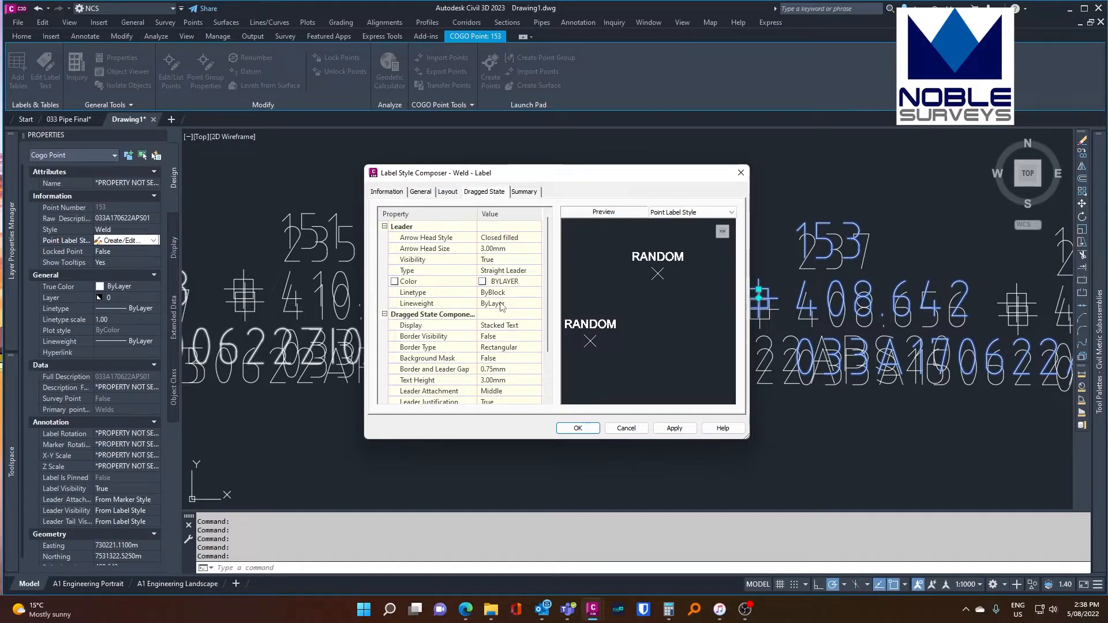
drag(544, 317, 546, 345)
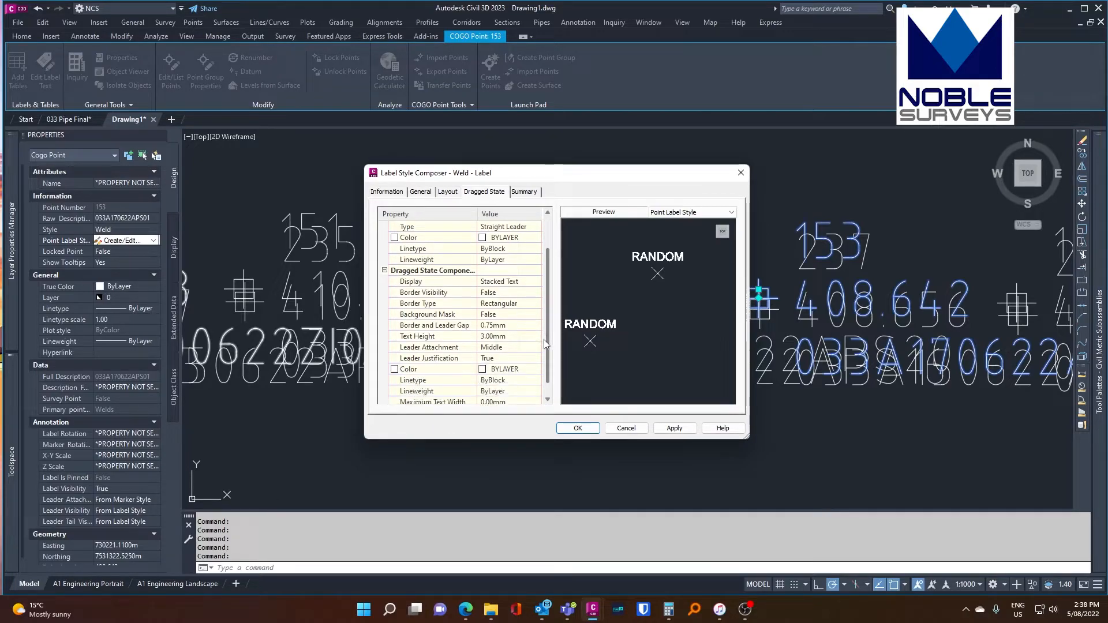
click(488, 337)
text(2.5)
click(503, 347)
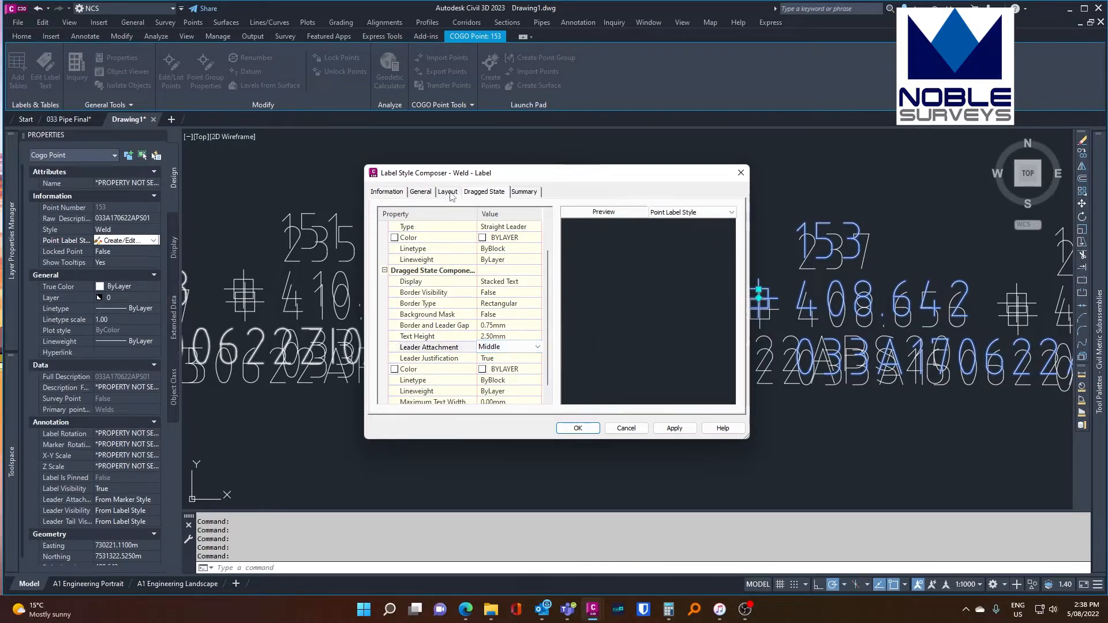
Set the arrow head size of the dragged state leader to 1.5 mm and check the remaining dragged state settings.
click(449, 192)
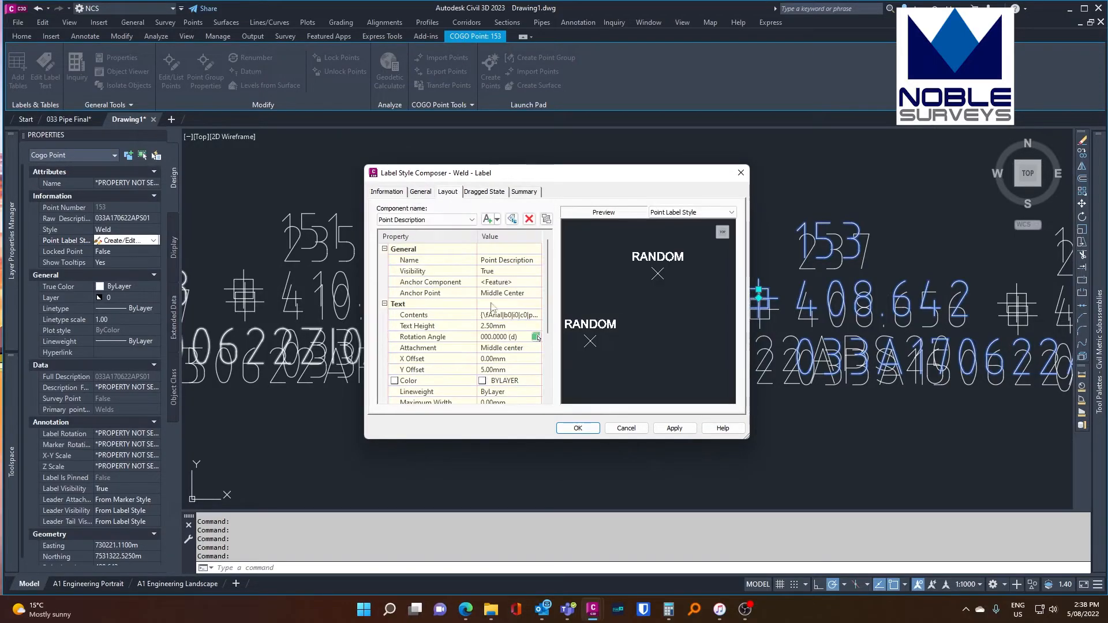
click(482, 193)
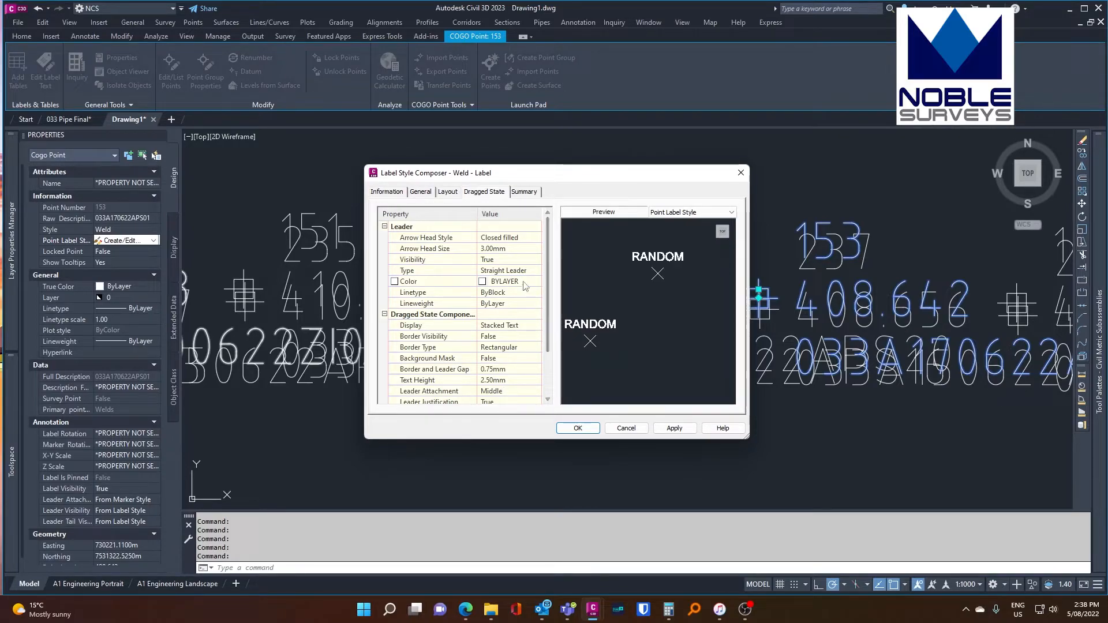
click(495, 249)
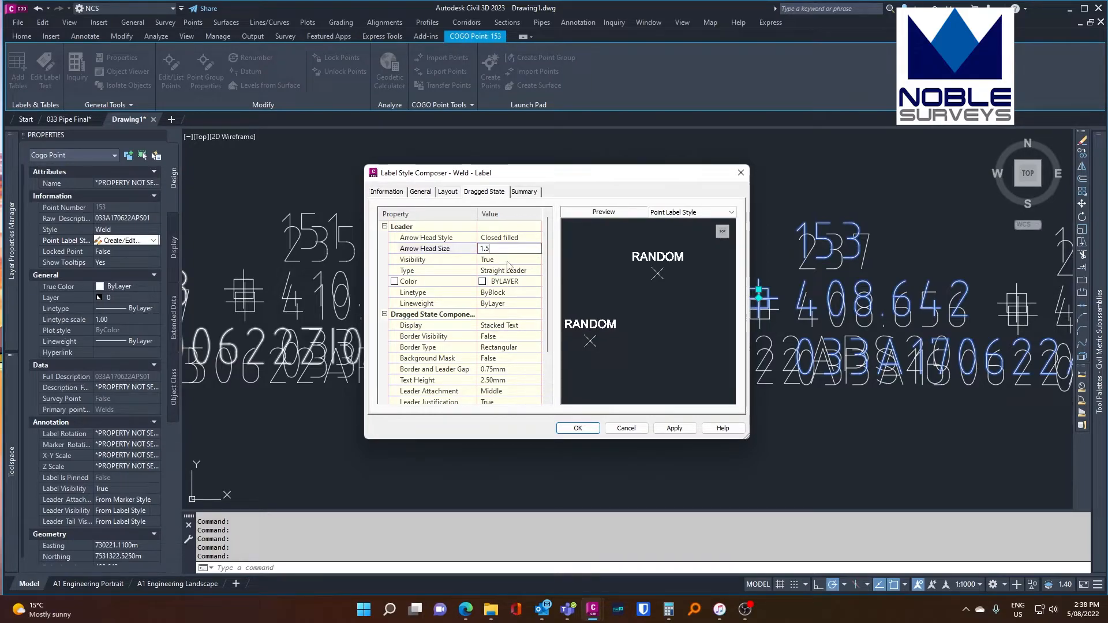
click(521, 316)
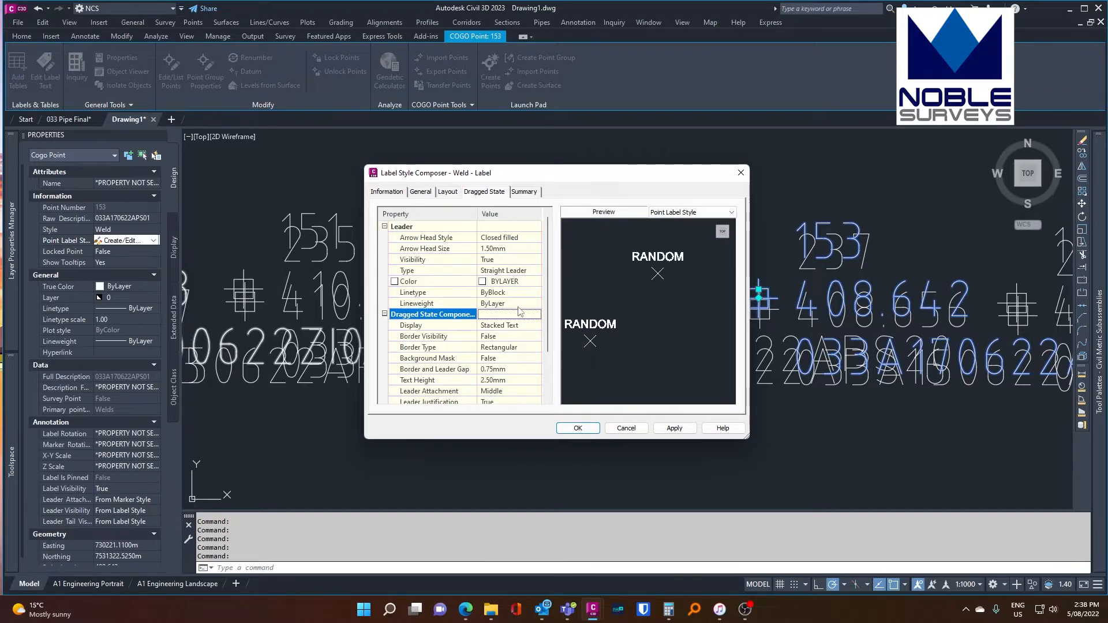
scroll(545, 307, down, 2)
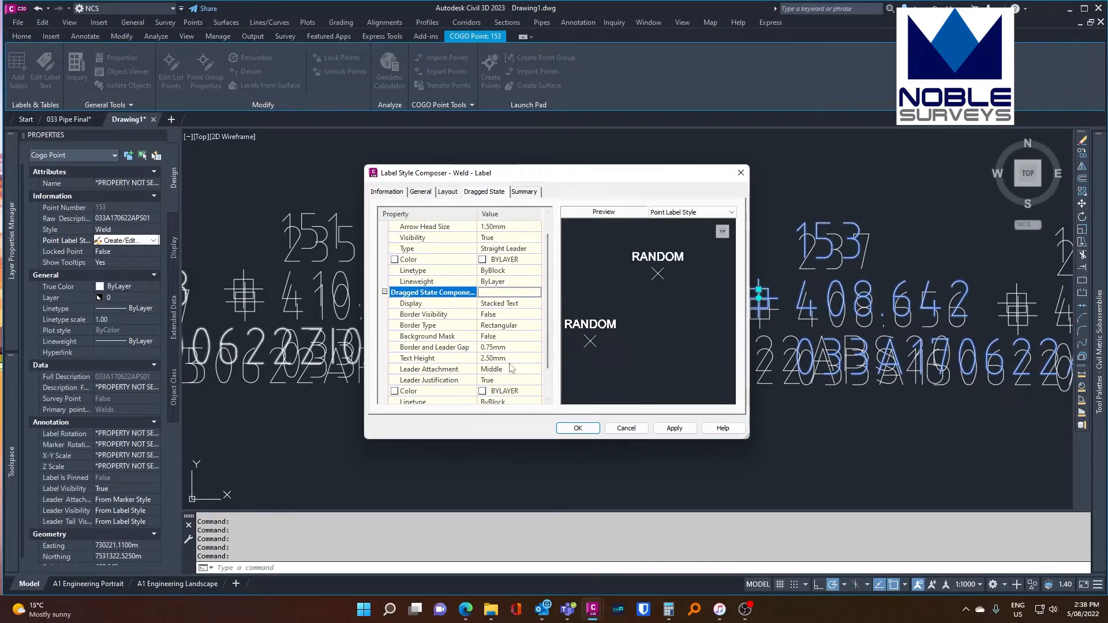
scroll(517, 378, down, 1)
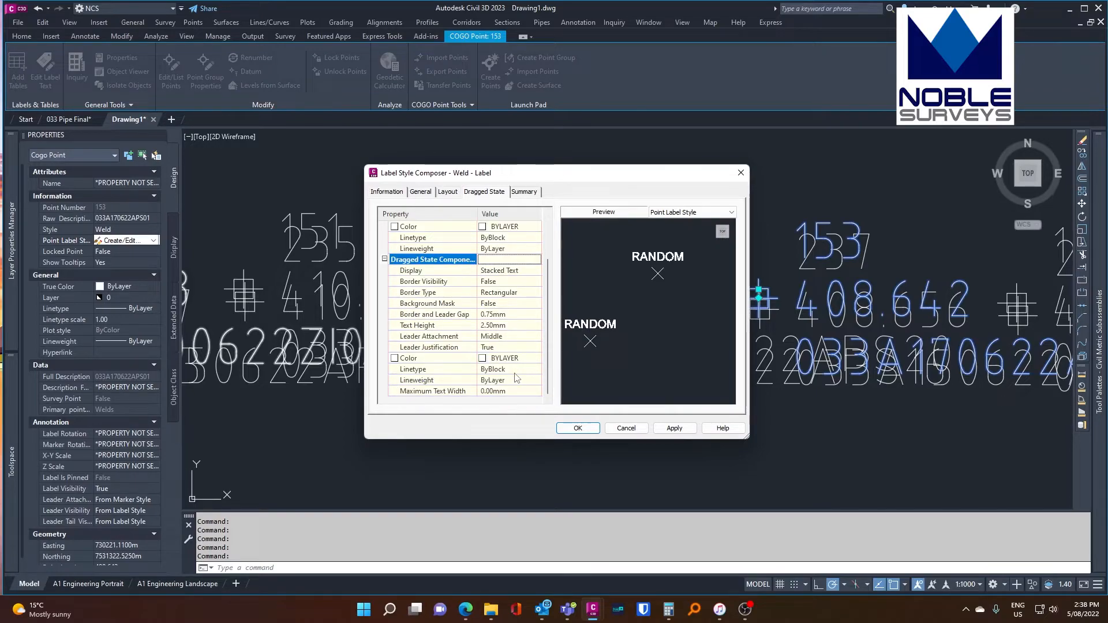
Review the summary, general and layout settings of Weld - Label, save the style and assign it to the selected point.
click(525, 192)
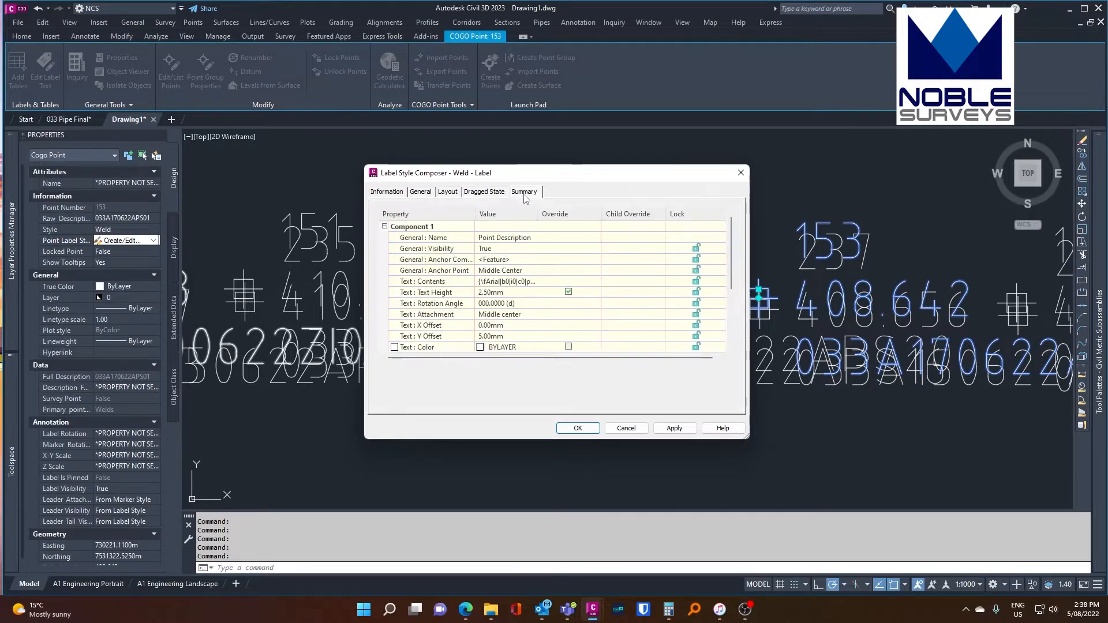
click(484, 192)
click(442, 192)
click(421, 192)
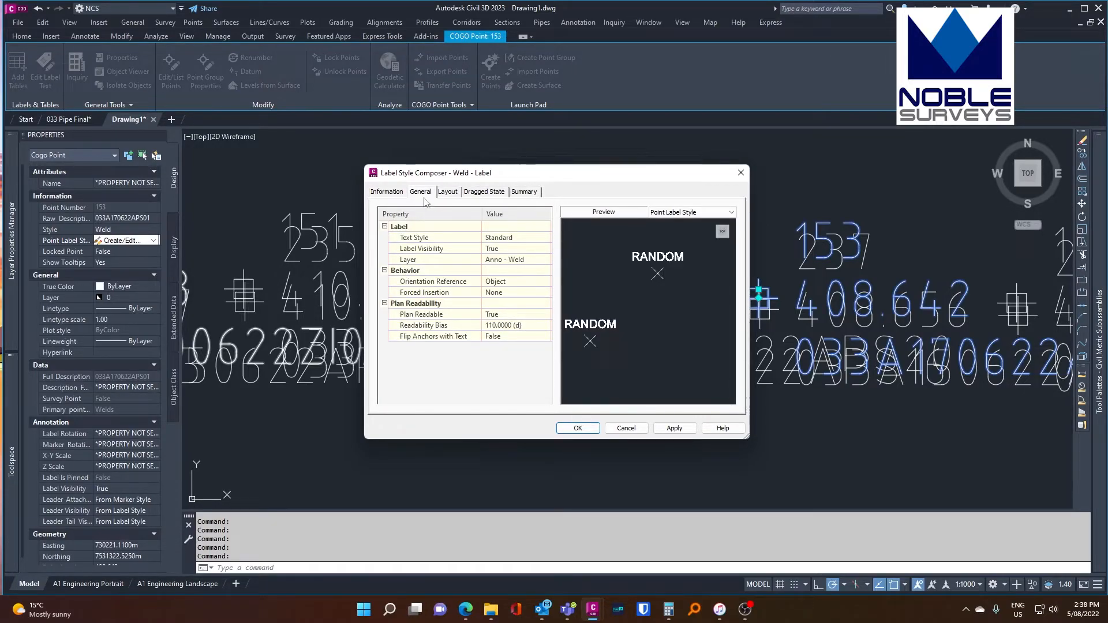
click(448, 192)
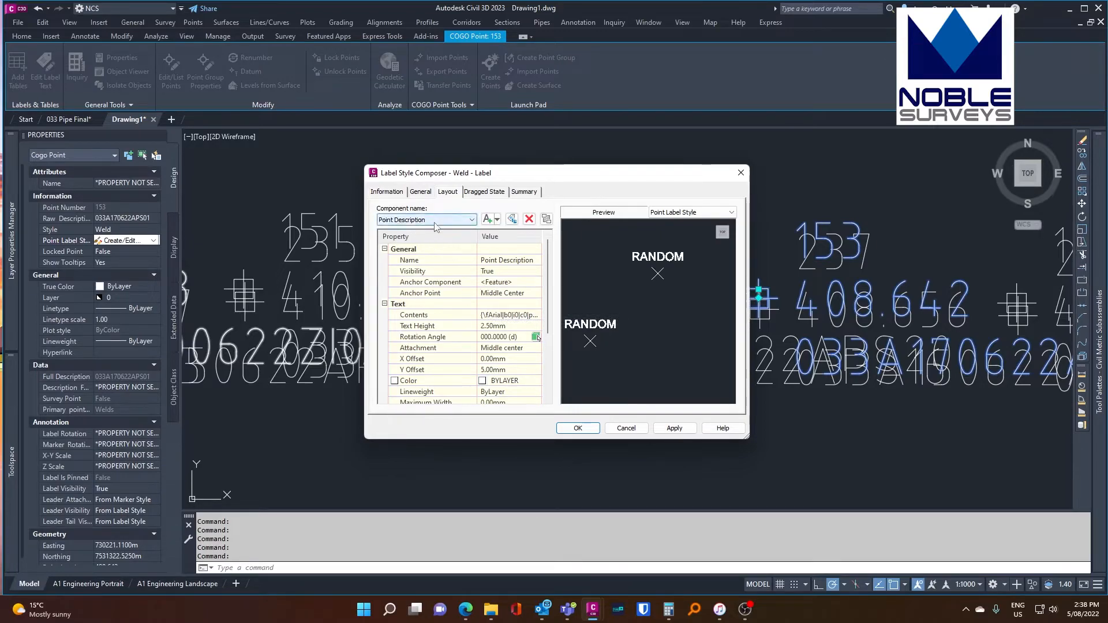
click(579, 430)
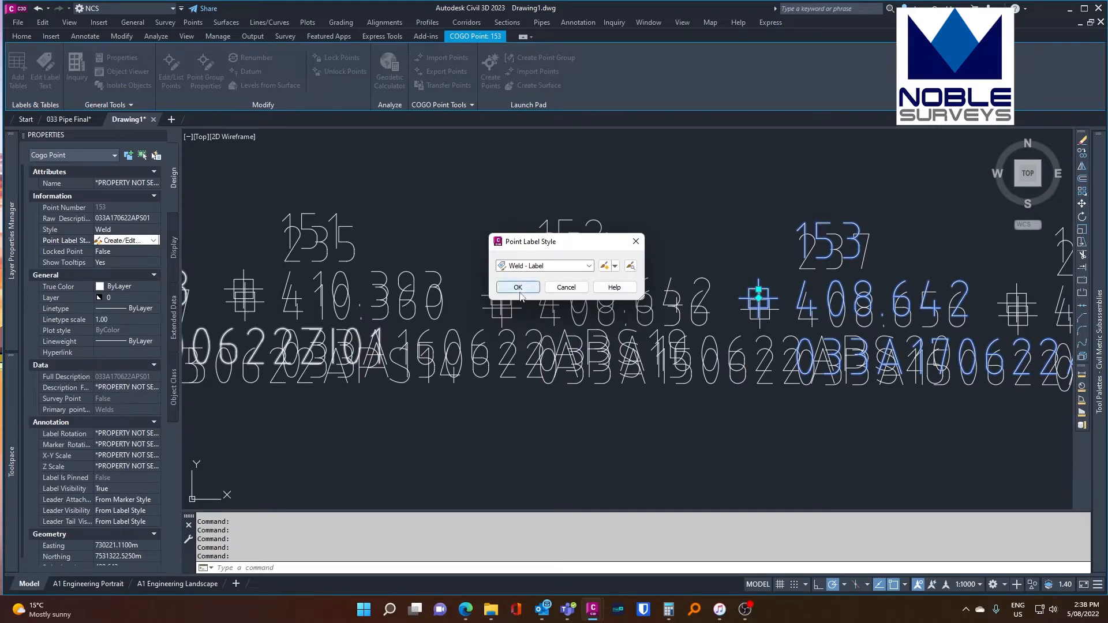
click(519, 288)
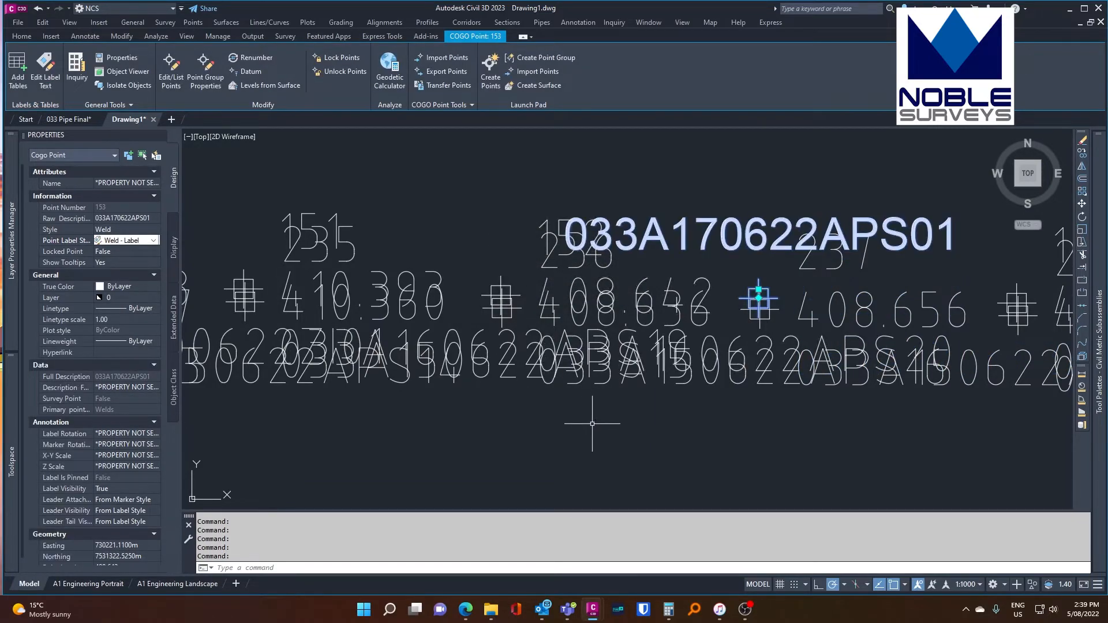
Select all the COGO points along the pipeline and set their point label style to Weld - Label.
scroll(593, 424, down, 6)
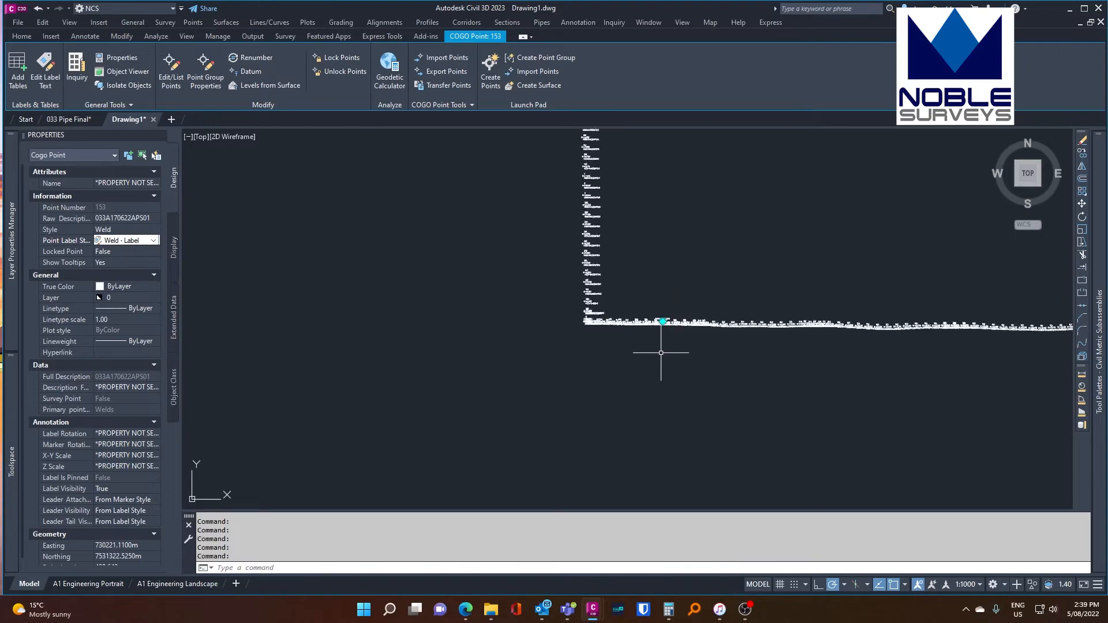
scroll(634, 316, down, 4)
click(542, 248)
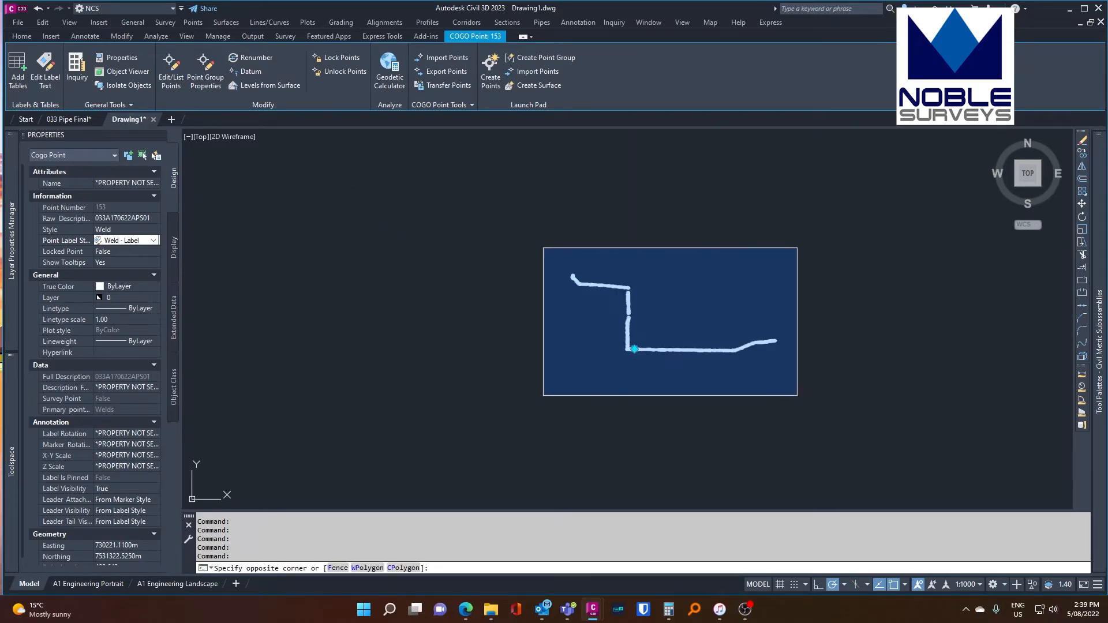
click(797, 396)
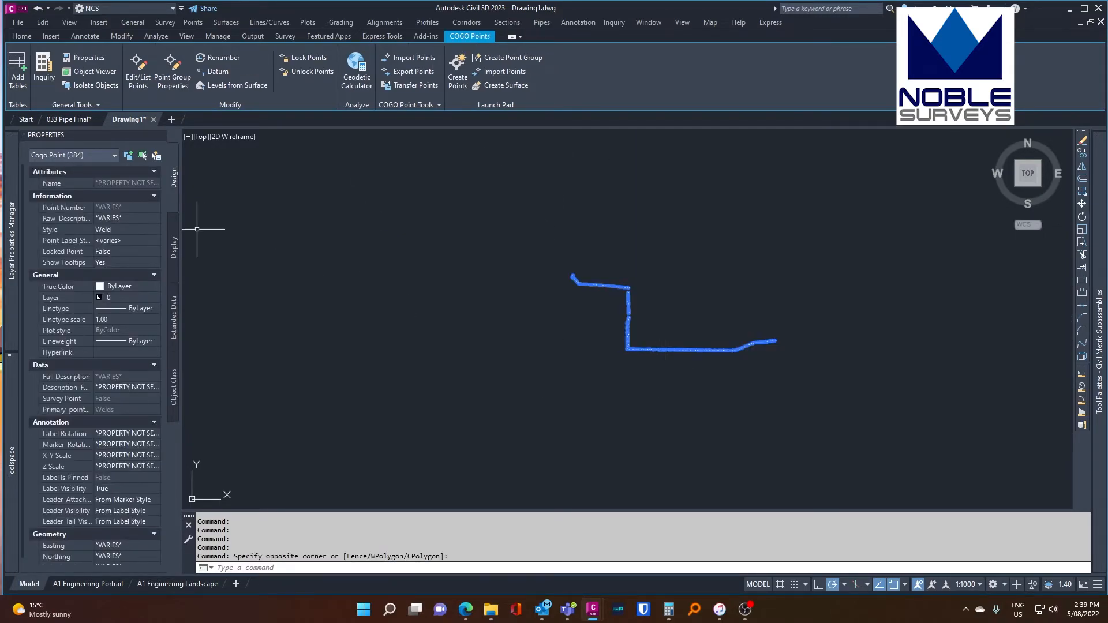
click(132, 243)
click(139, 241)
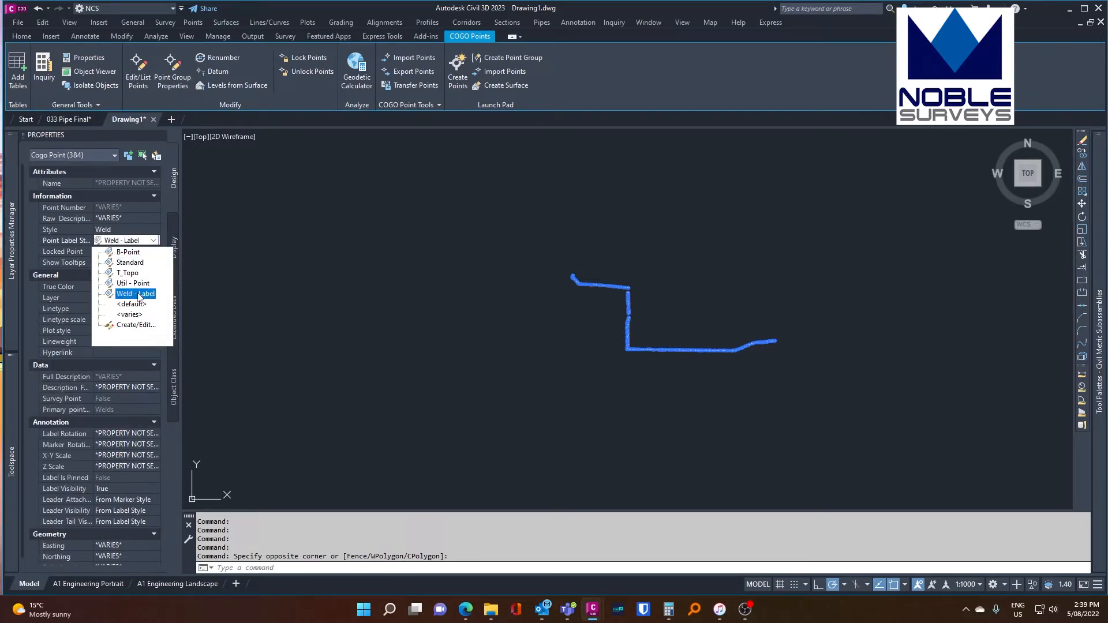
click(139, 296)
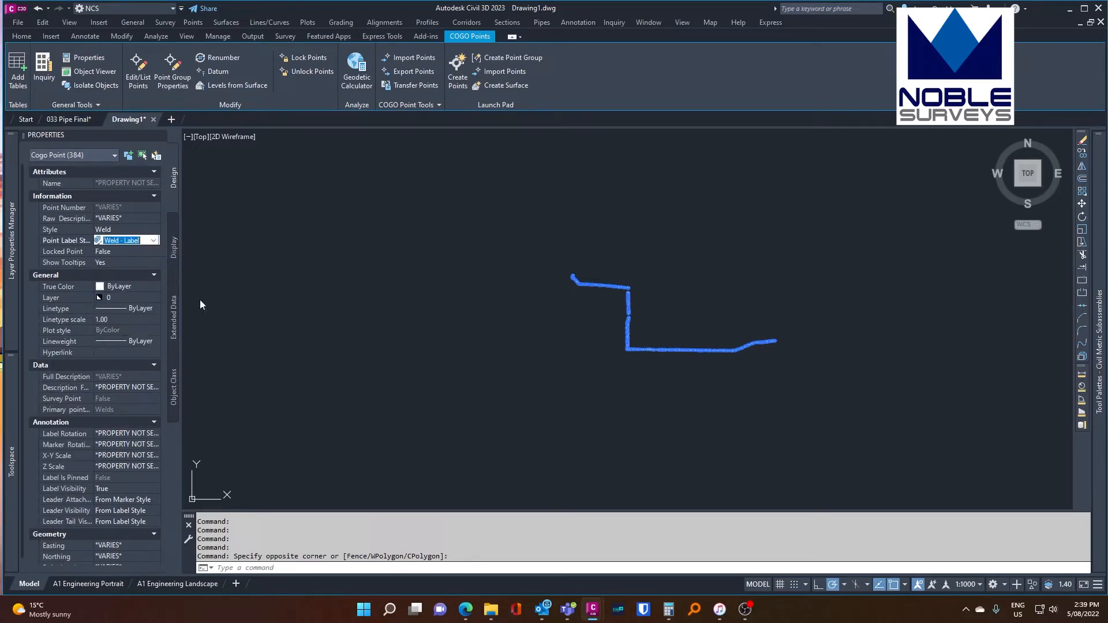
click(664, 362)
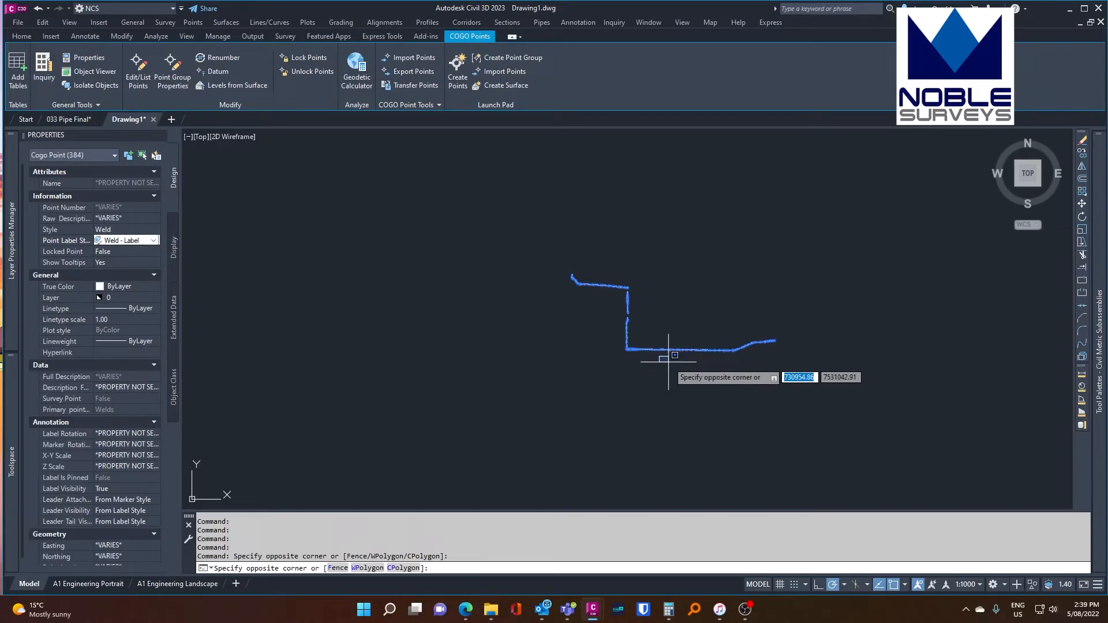
click(668, 351)
scroll(668, 351, up, 10)
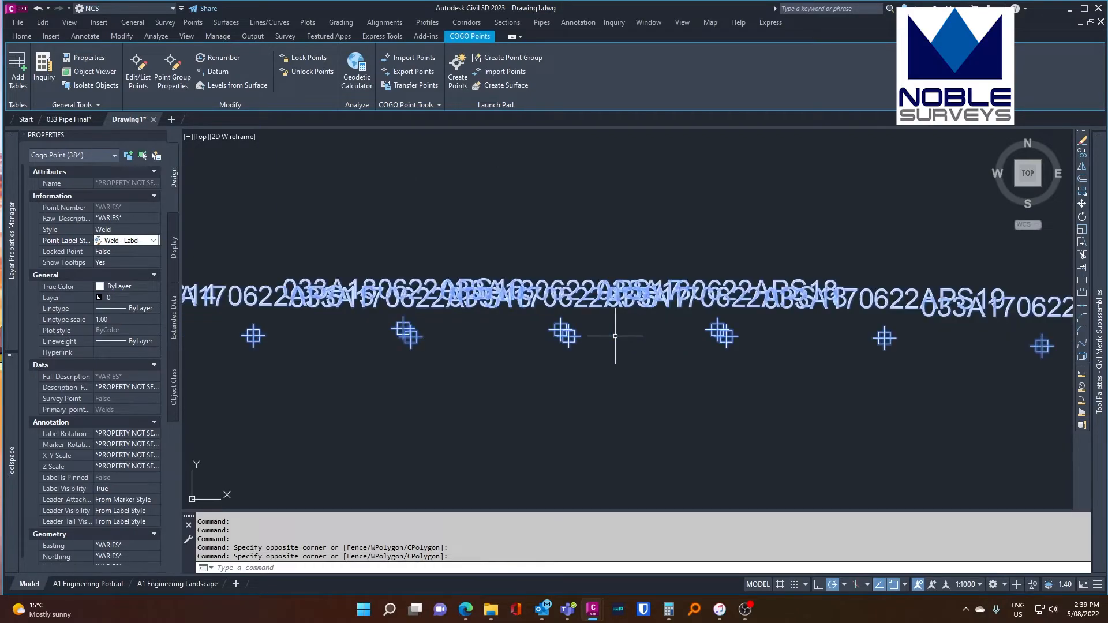
key(Escape)
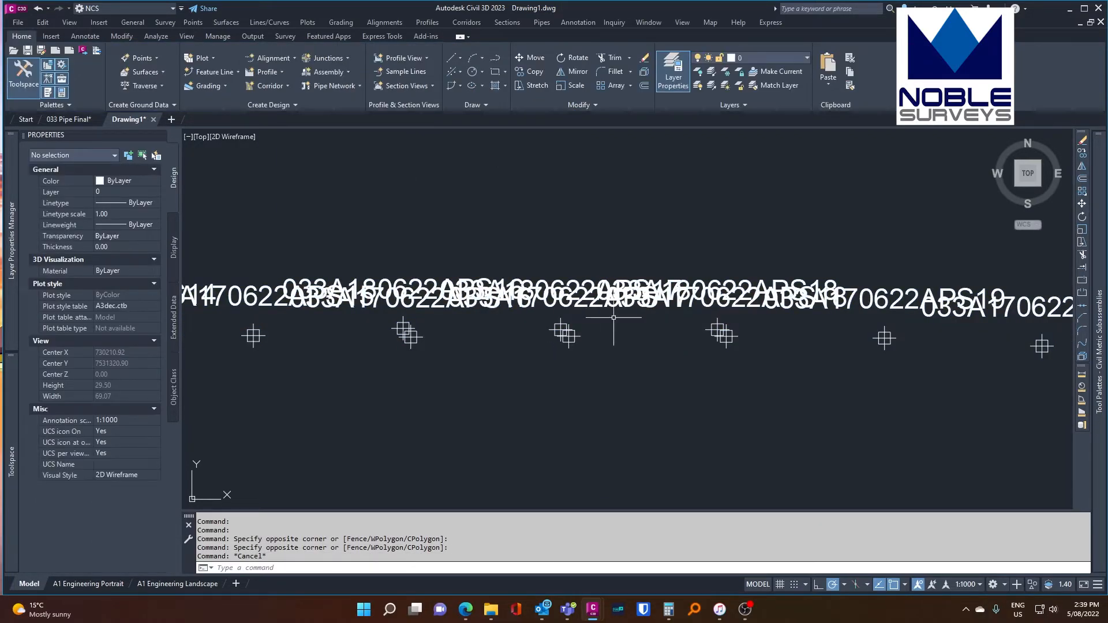
Examine the weld labels along the horizontal and vertical pipeline runs for readability and overlaps.
scroll(590, 296, down, 8)
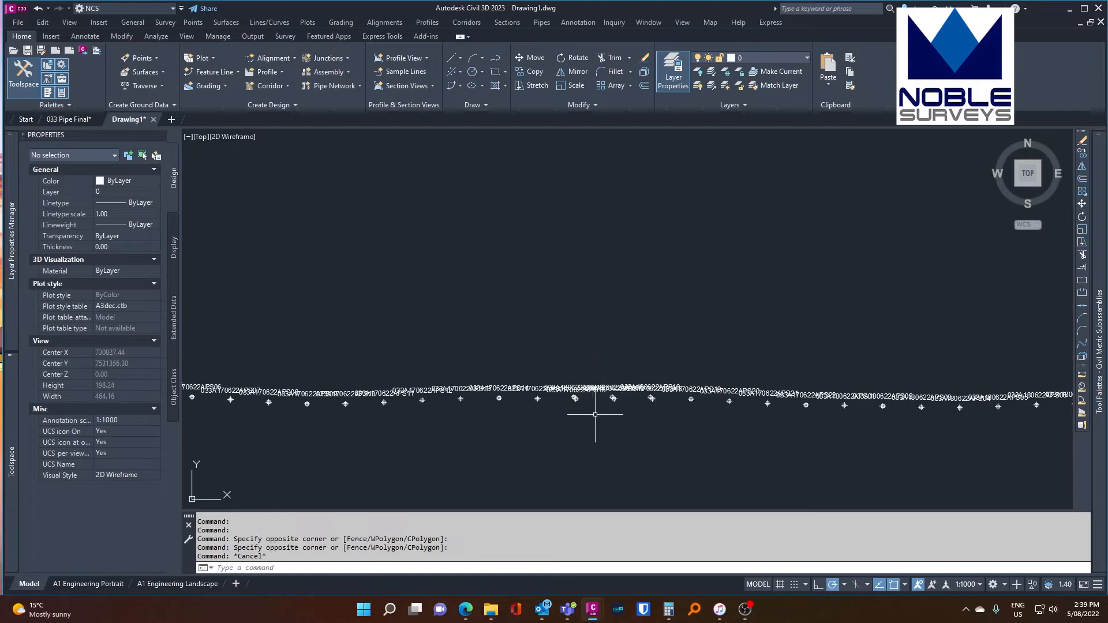
scroll(575, 382, up, 6)
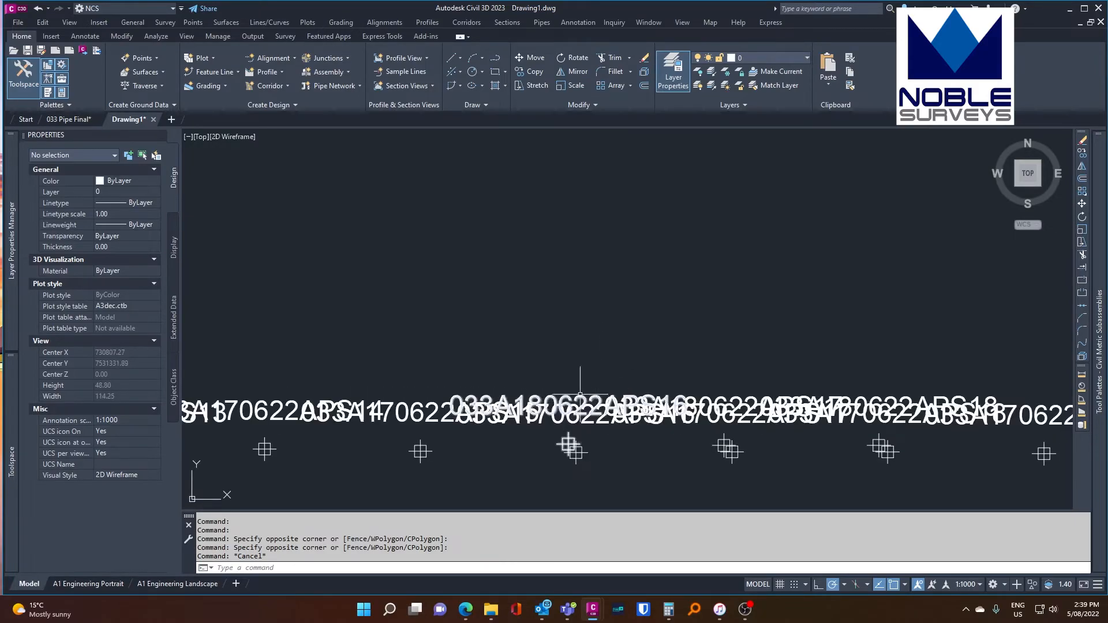
scroll(656, 423, down, 6)
scroll(441, 372, up, 10)
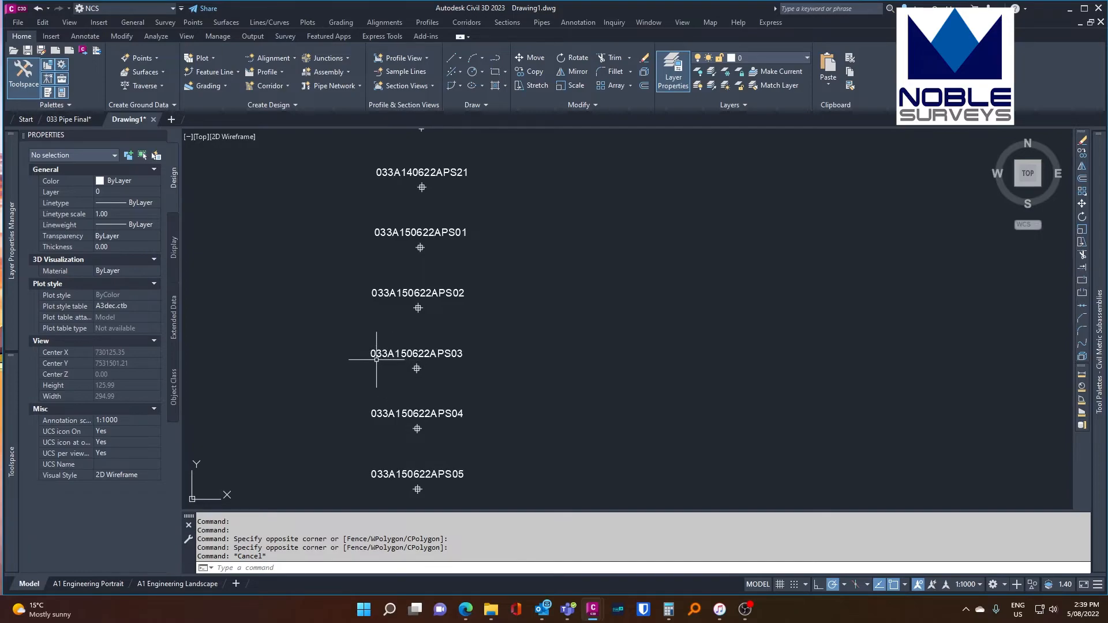
scroll(365, 365, down, 3)
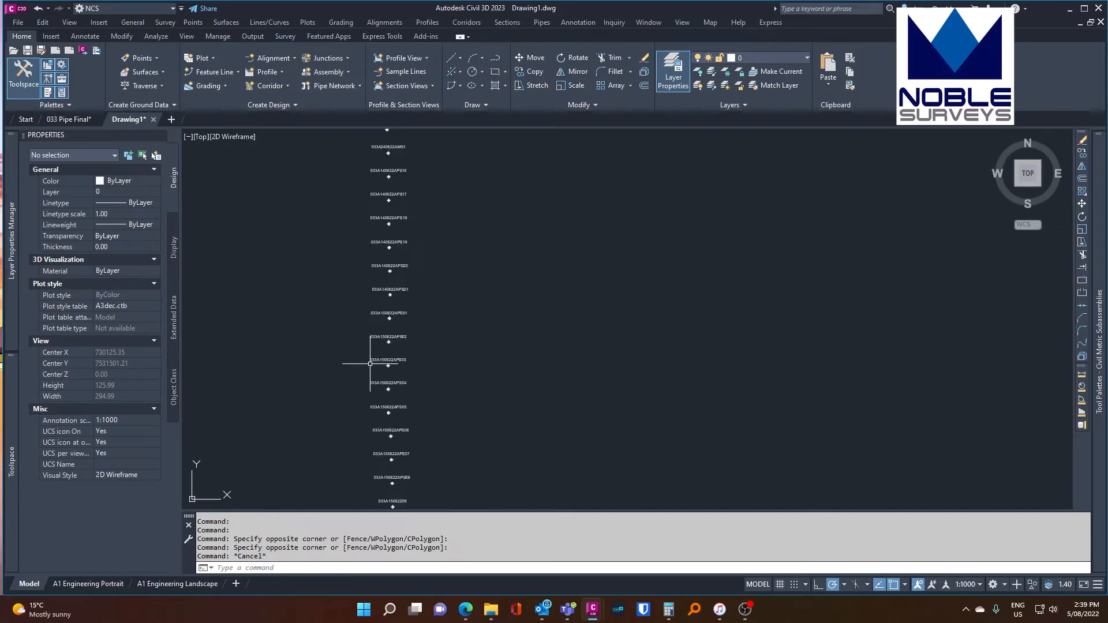
scroll(371, 335, up, 3)
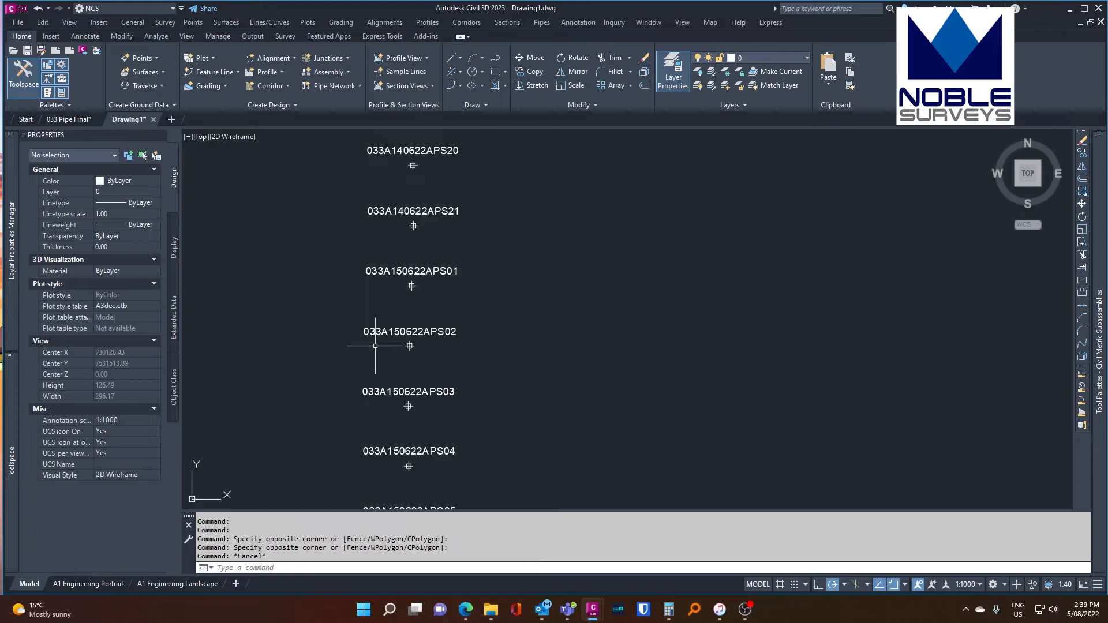
scroll(374, 351, down, 6)
scroll(466, 497, up, 8)
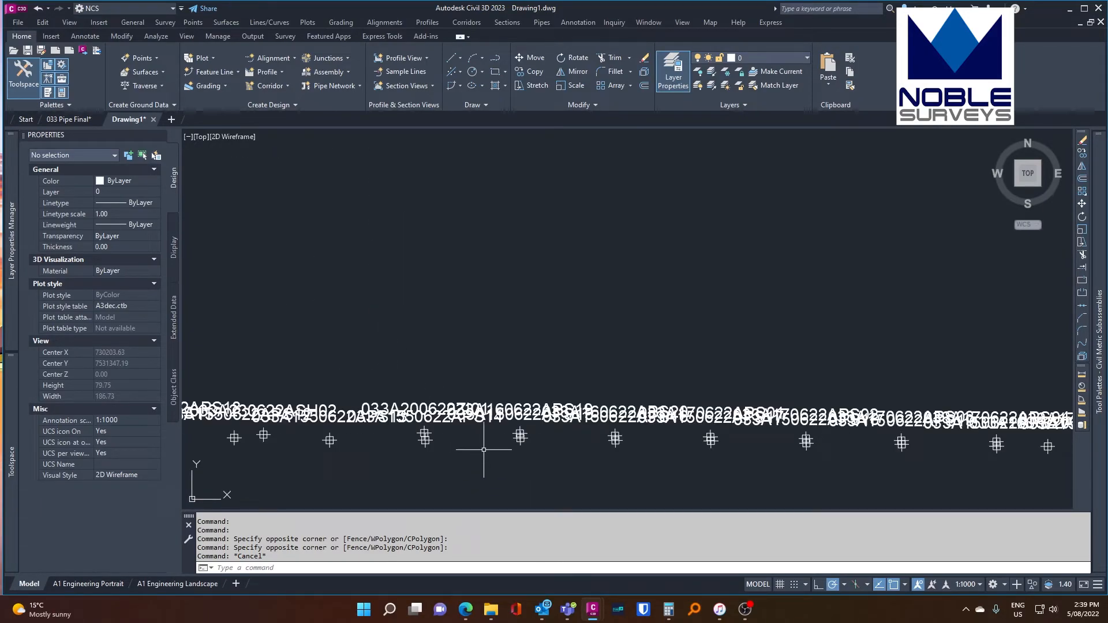
Move the label of point 033A150622APS15 about 23 m straight below its marker, clear of the overlapping labels.
scroll(487, 449, up, 2)
click(540, 429)
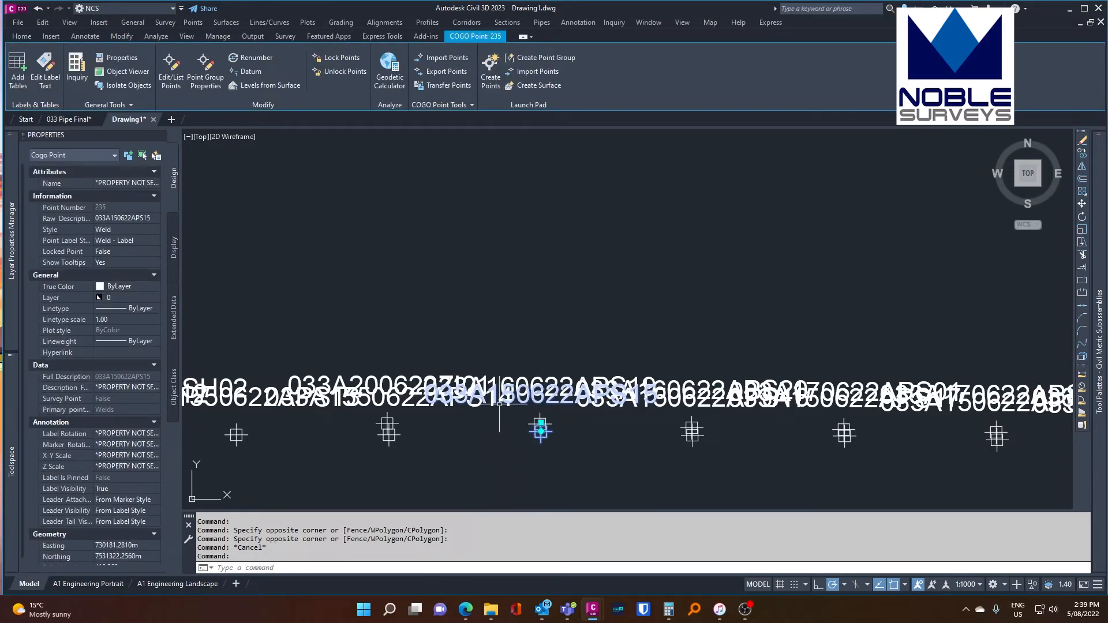
scroll(540, 418, up, 2)
click(540, 411)
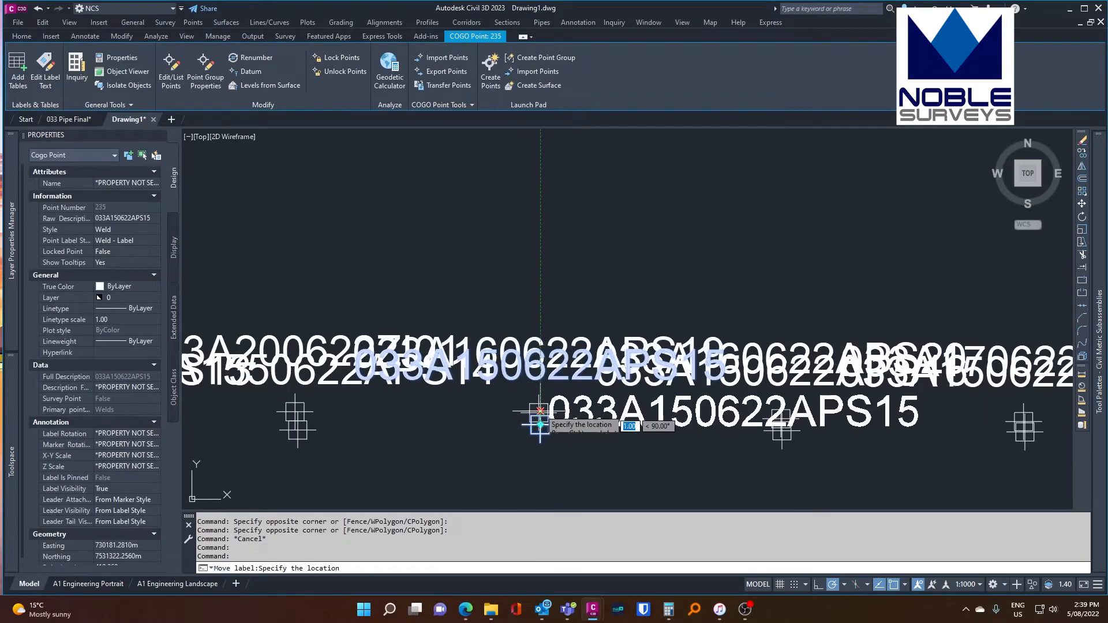
scroll(540, 380, down, 8)
scroll(539, 426, up, 4)
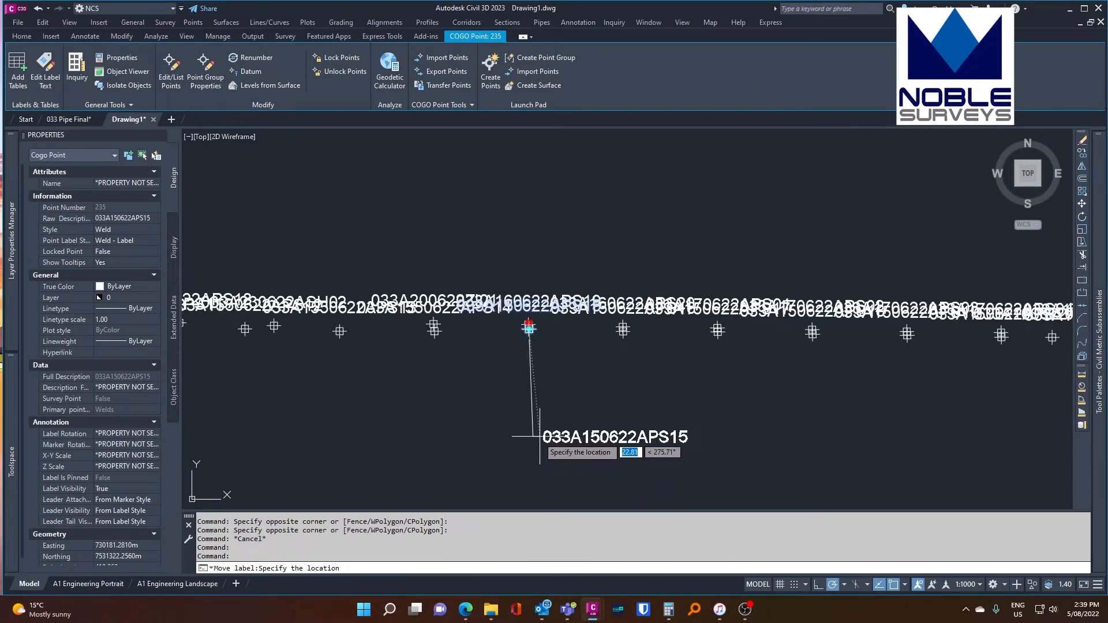
click(530, 439)
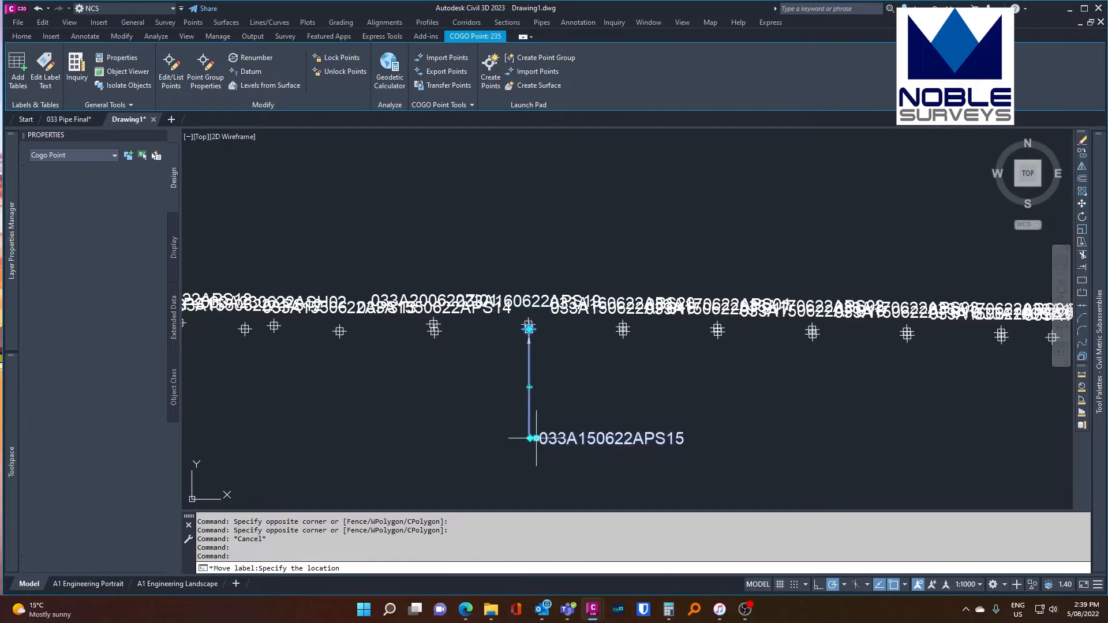
key(Escape)
Move the label of the coinciding point 033A160622APS19 above the pipeline, clear of the overlapping labels.
scroll(522, 385, up, 2)
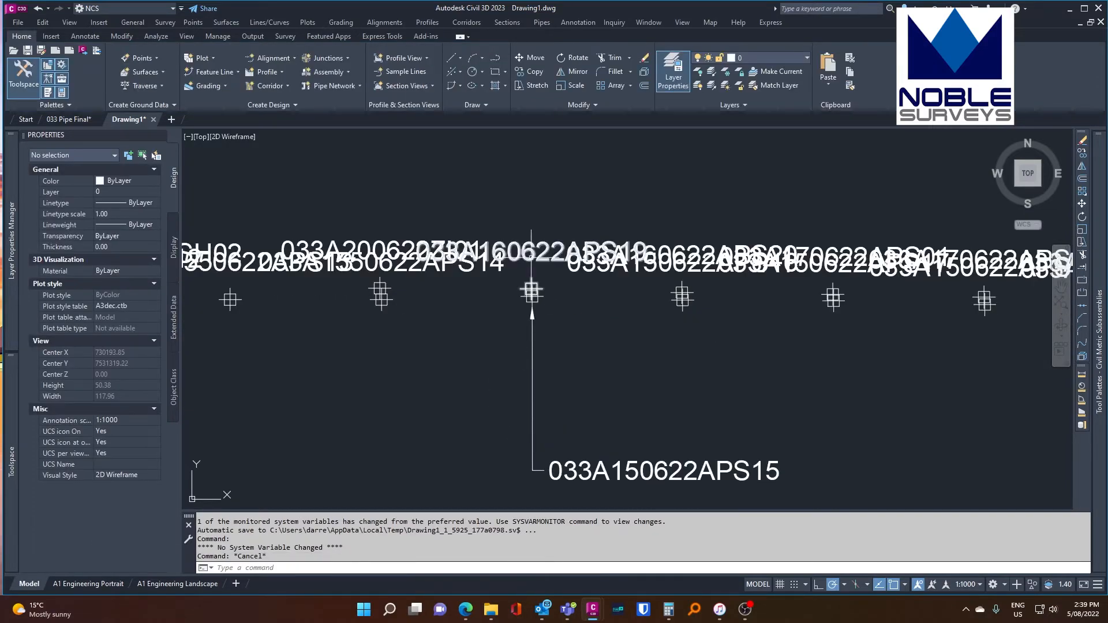
click(532, 288)
click(532, 281)
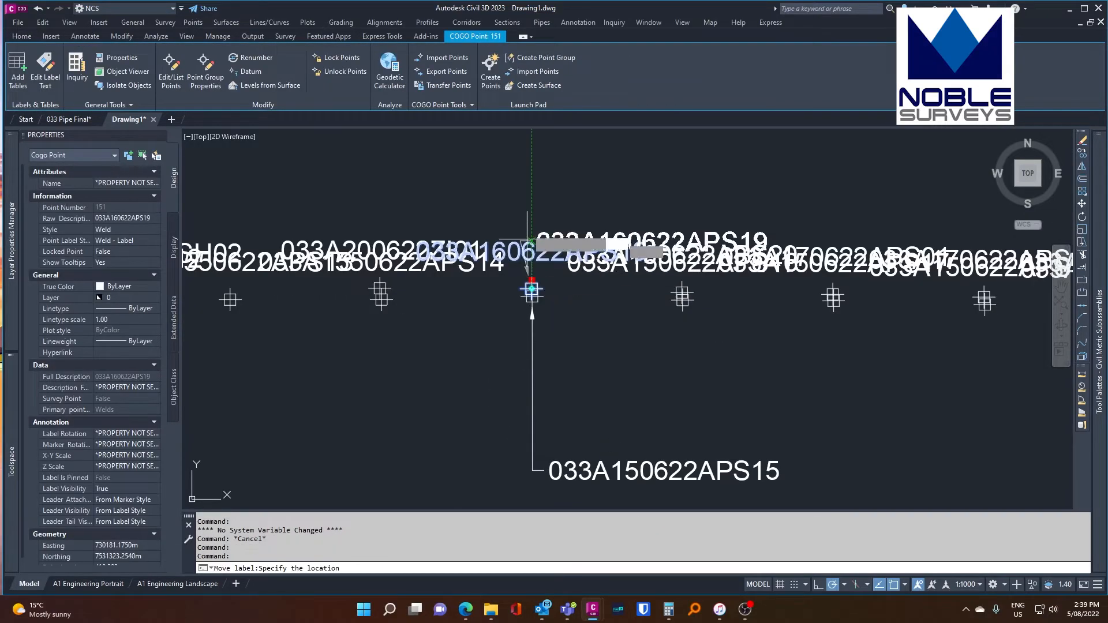
click(542, 159)
key(Escape)
key(Escape)
Set the label rotation of point 033A150622APS15 to 90 degrees.
scroll(427, 389, down, 2)
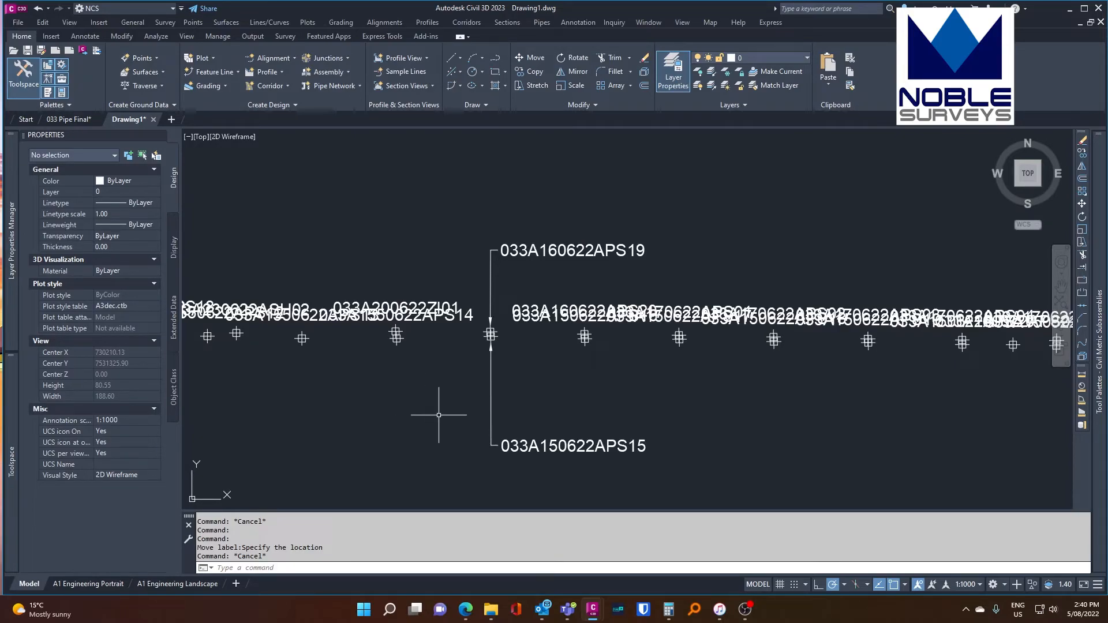
click(517, 471)
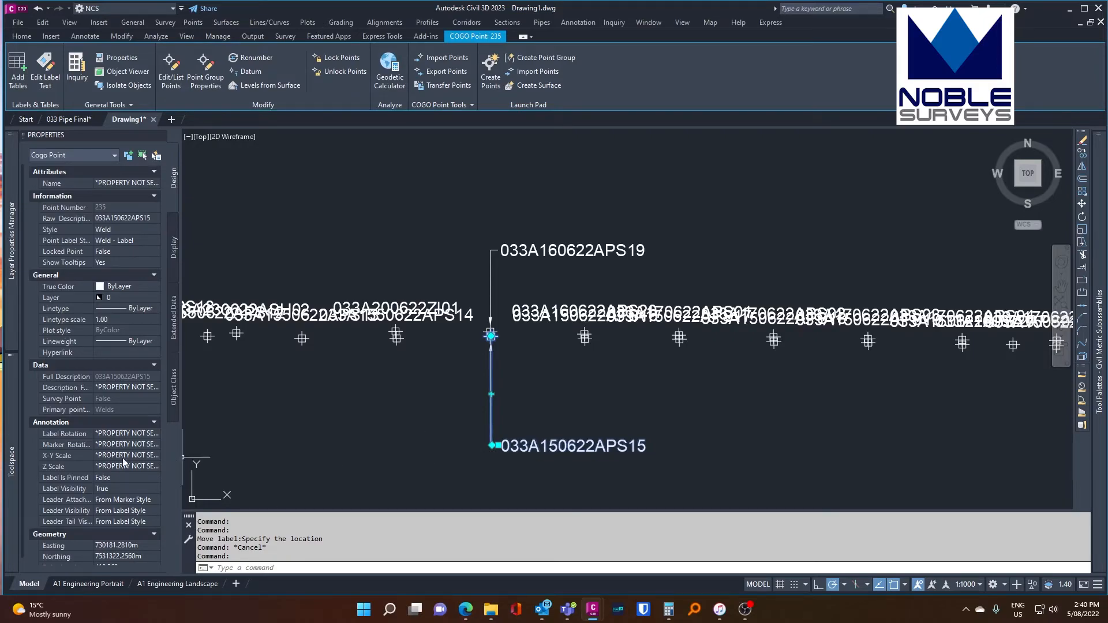
scroll(123, 489, down, 1)
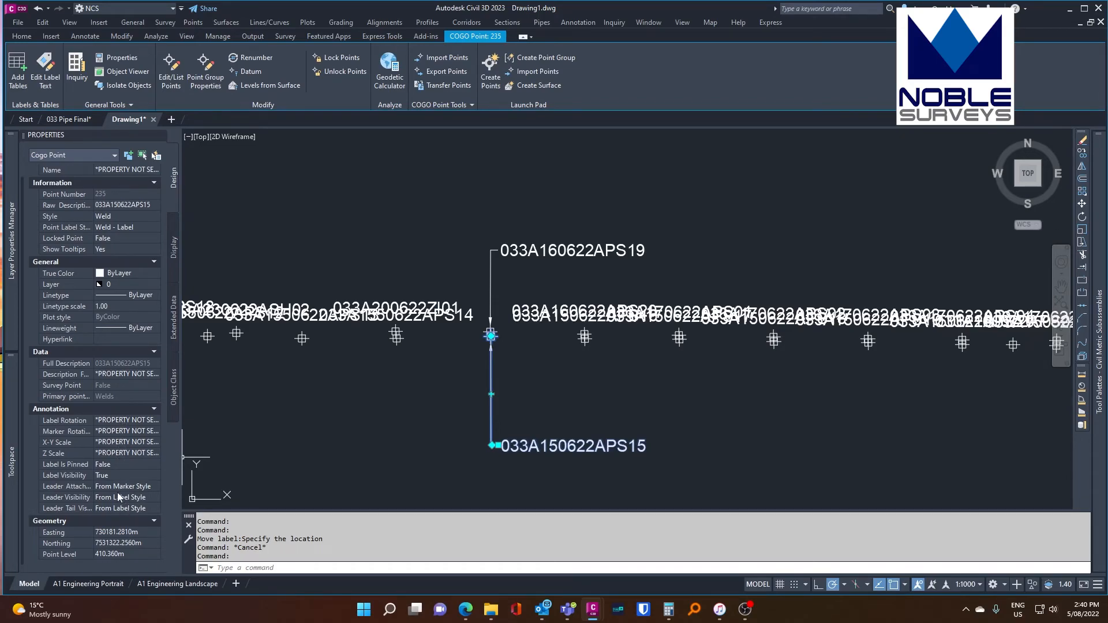
click(116, 432)
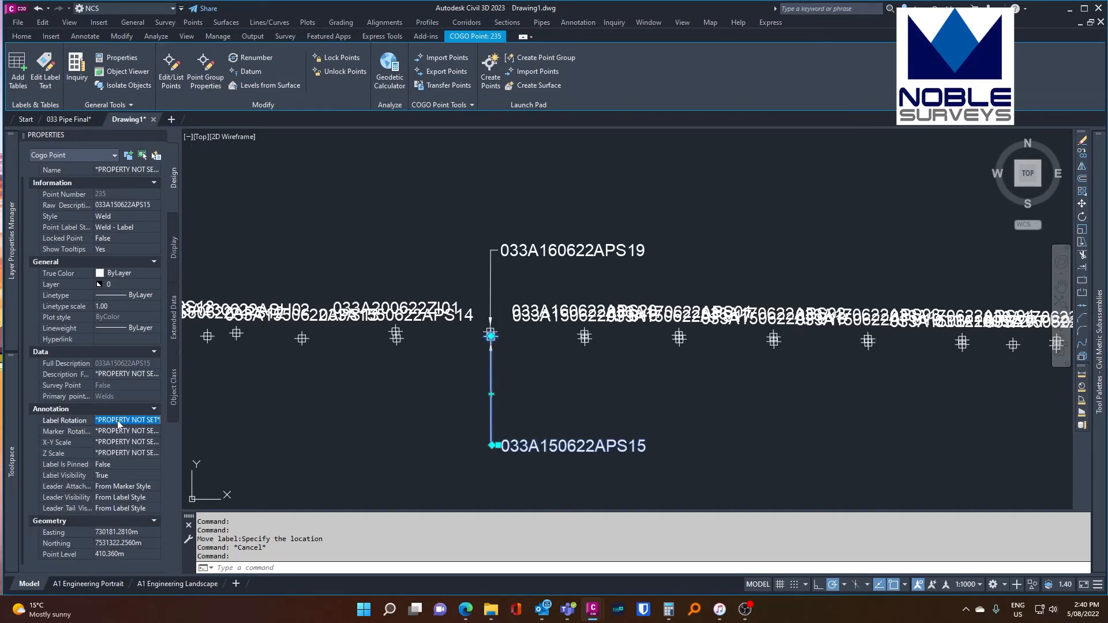
click(127, 420)
text(90)
key(Return)
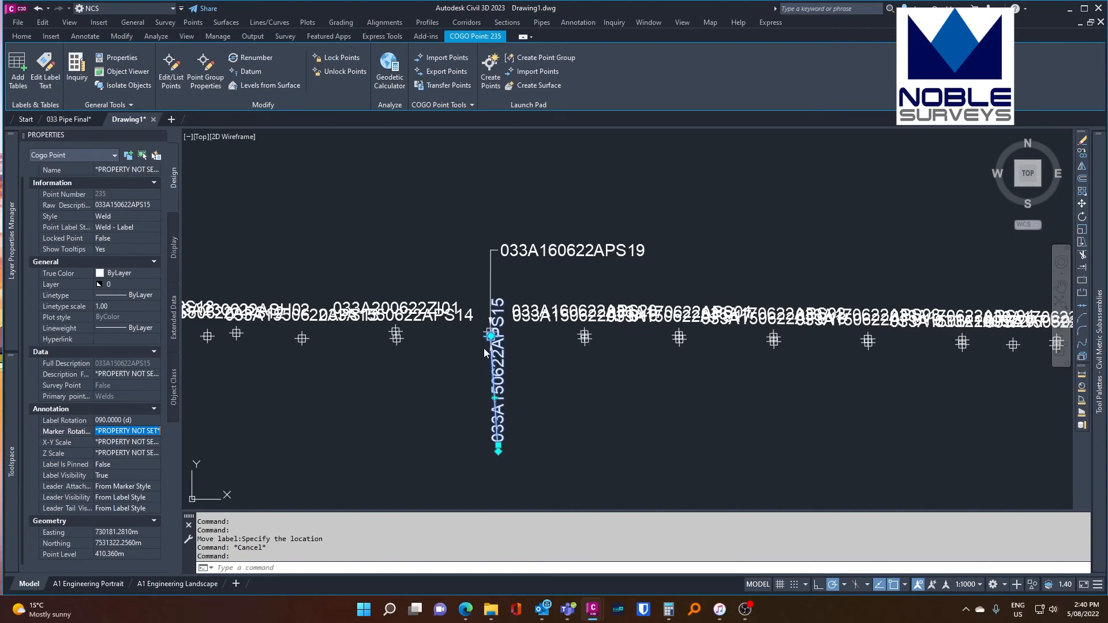
scroll(513, 430, down, 2)
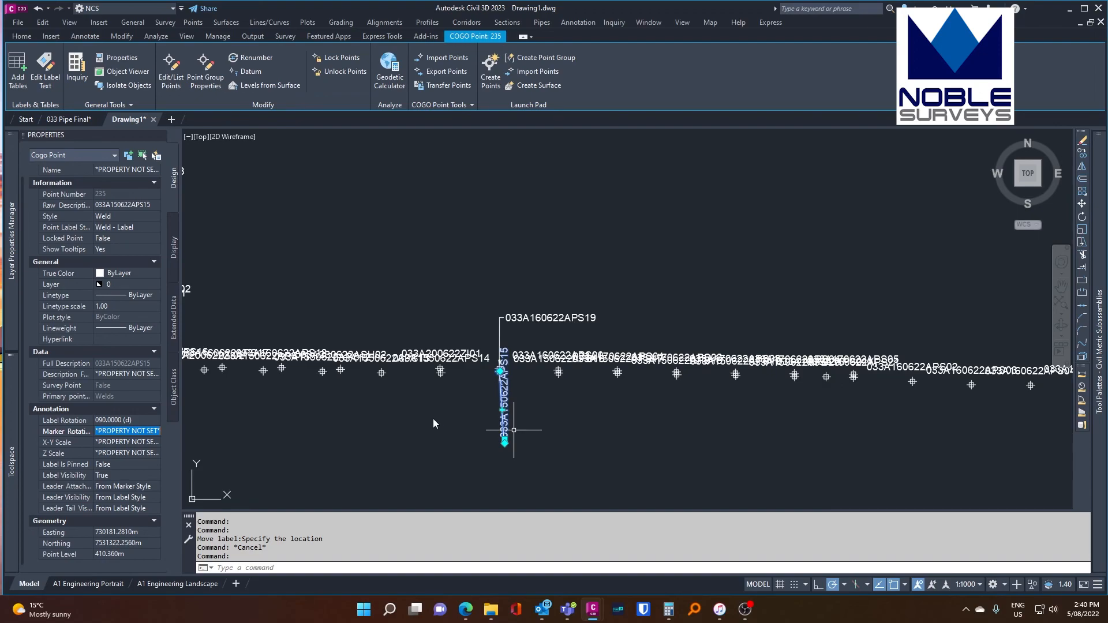
click(343, 417)
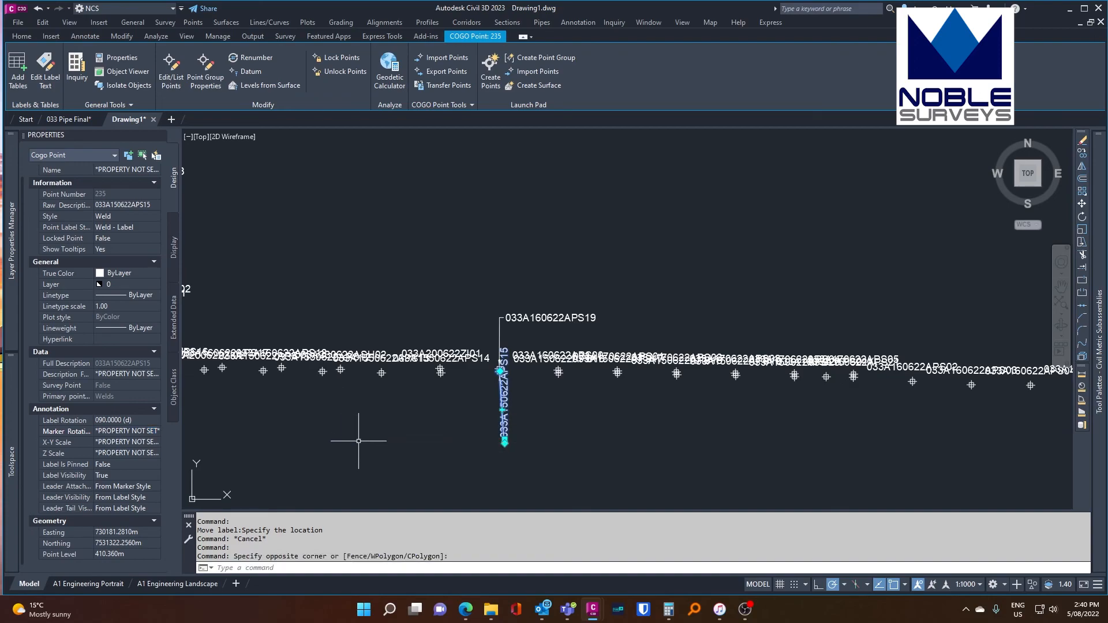